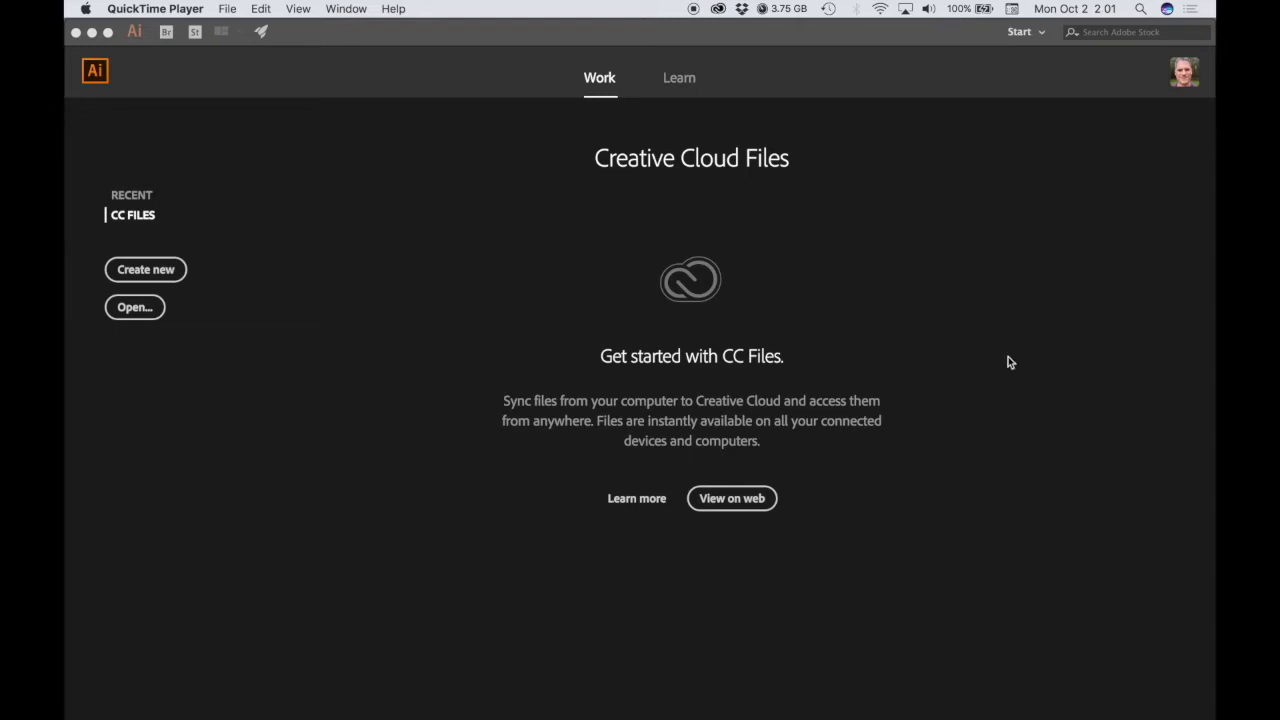
# Create a new document from the Boxes.ait blank template.
pyautogui.click(458, 129)
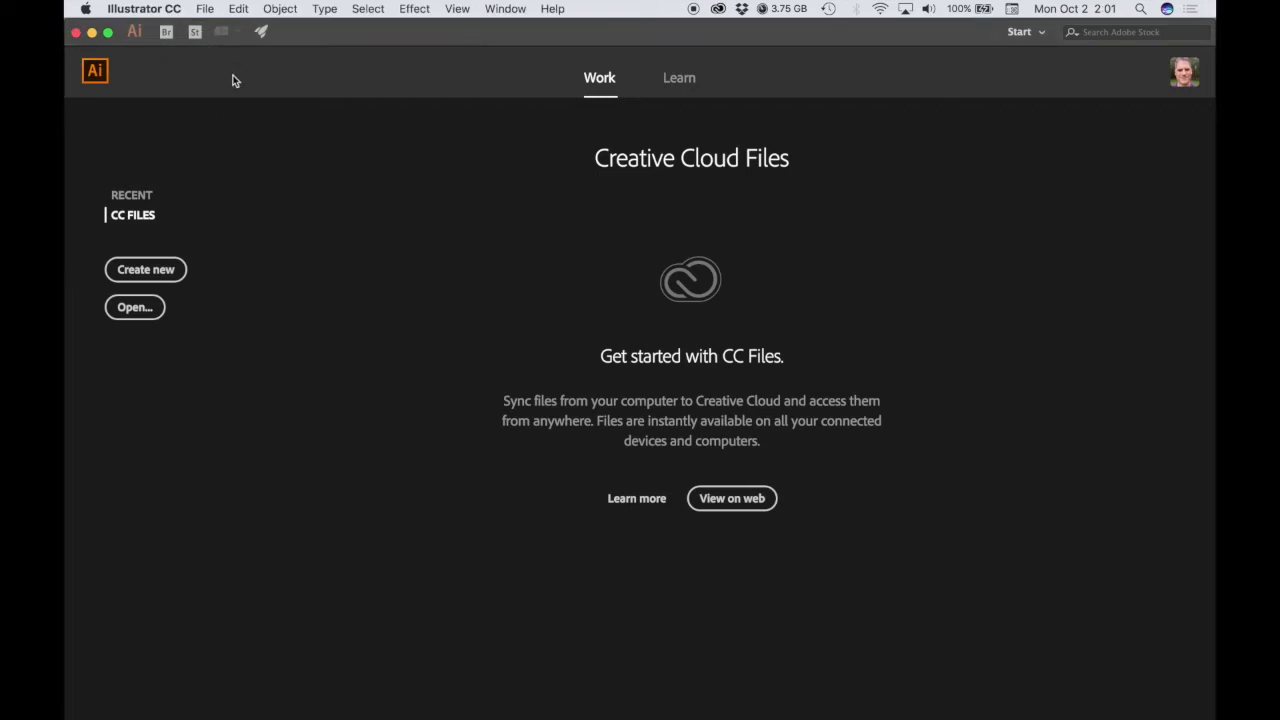
pyautogui.click(208, 9)
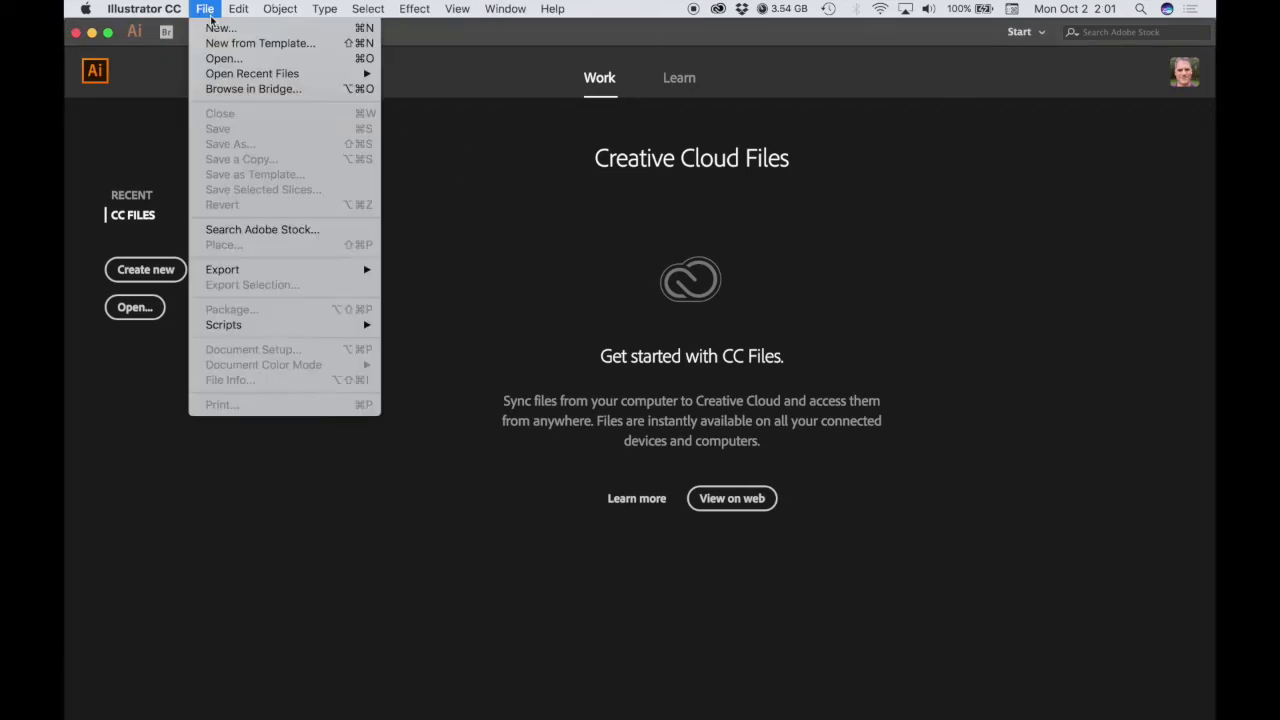
pyautogui.click(217, 46)
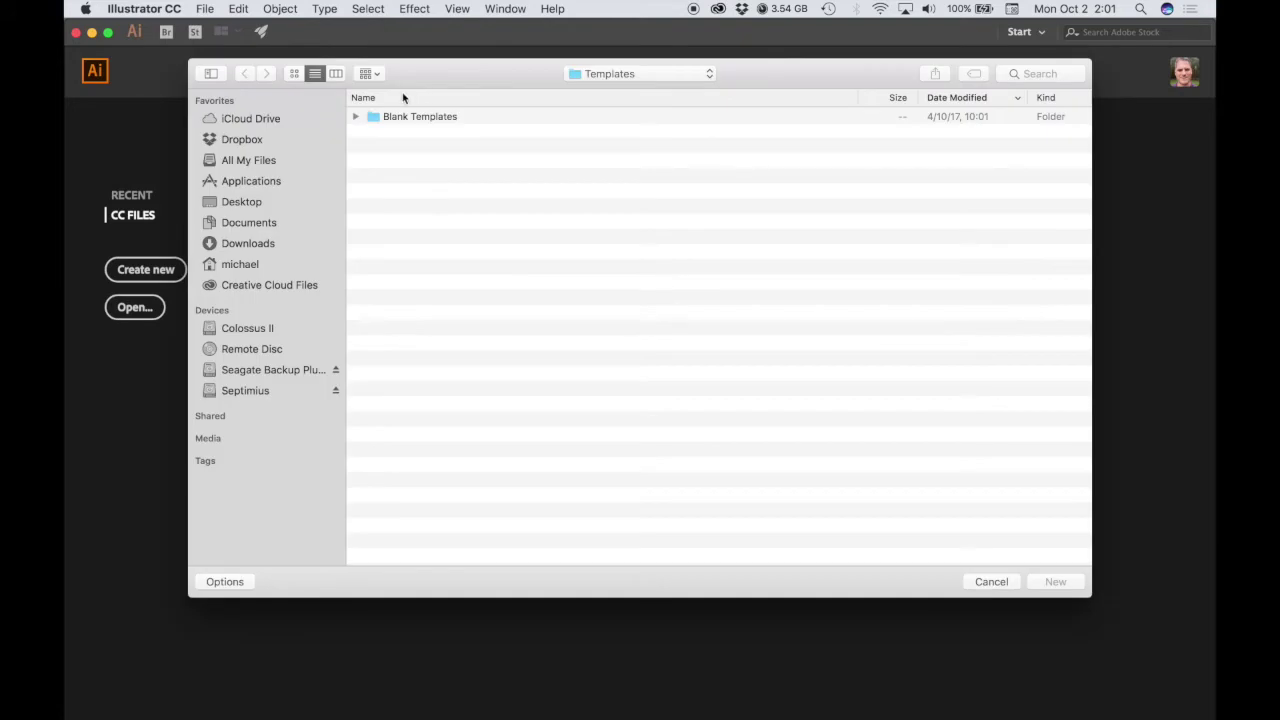
pyautogui.click(355, 116)
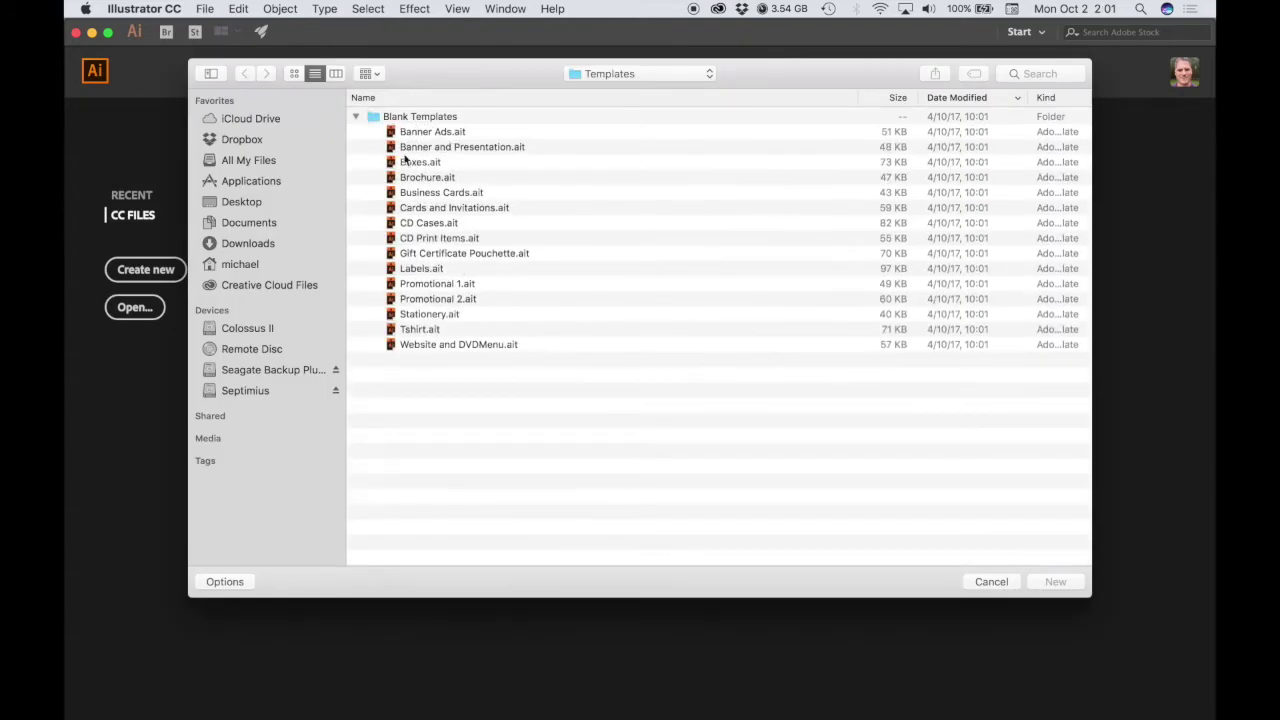
pyautogui.click(423, 164)
pyautogui.click(1057, 588)
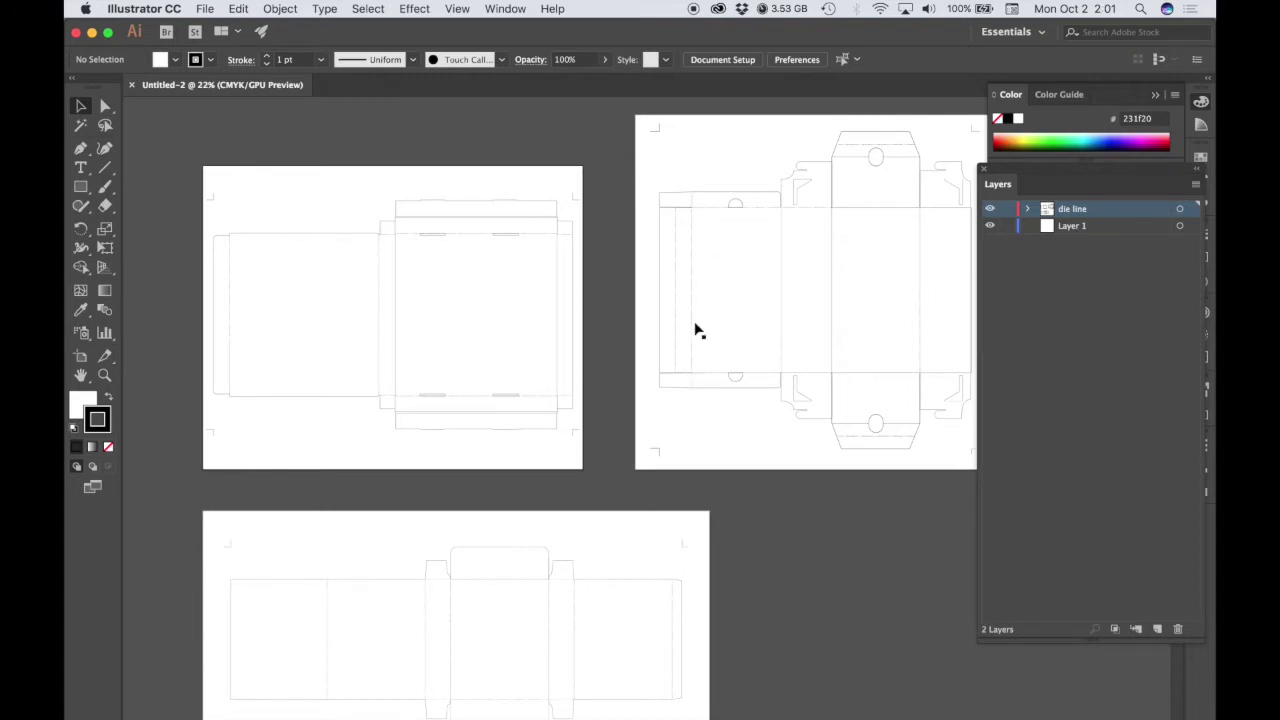
# Delete the Shoe Box and Software Box artboards in artboard editing mode.
pyautogui.click(728, 60)
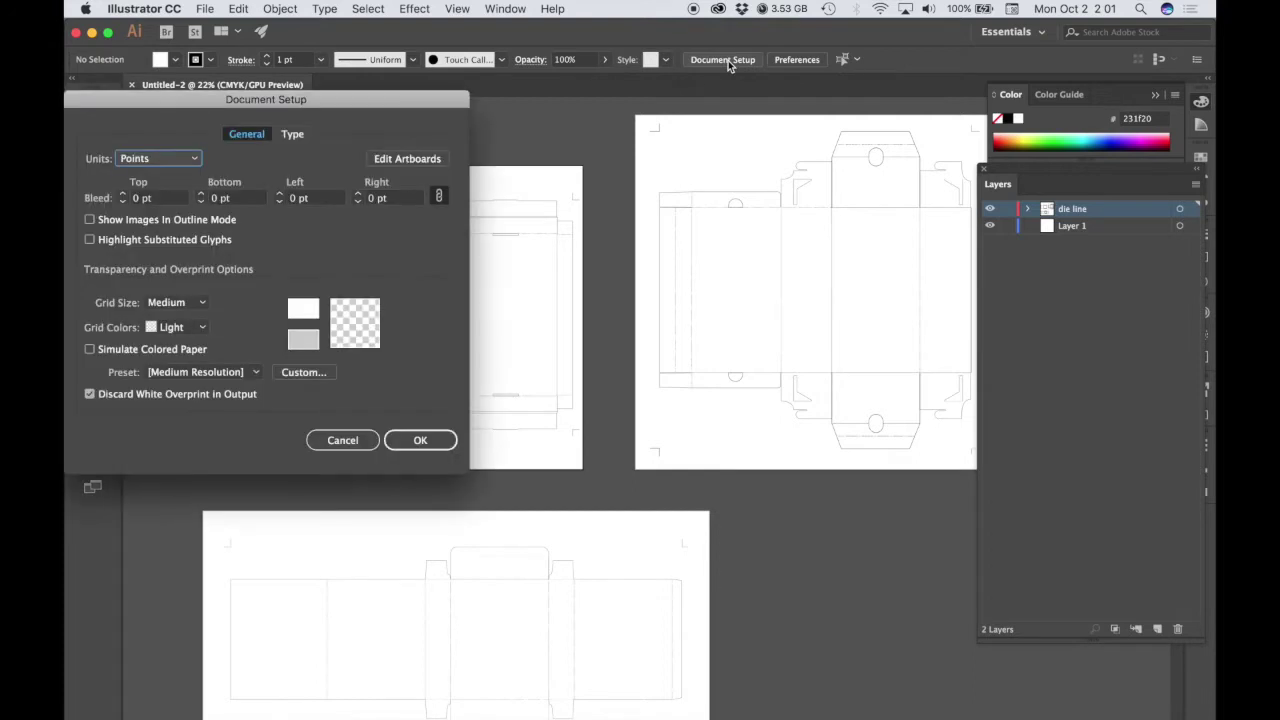
pyautogui.click(393, 160)
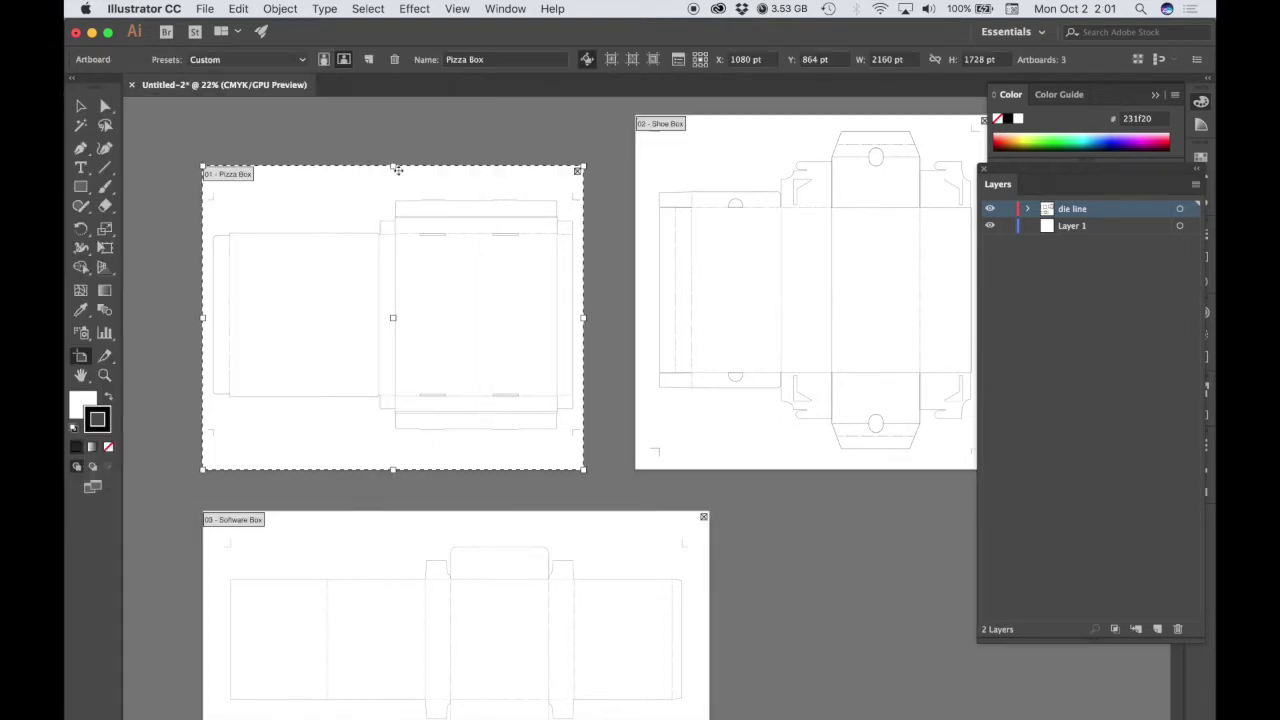
pyautogui.click(782, 158)
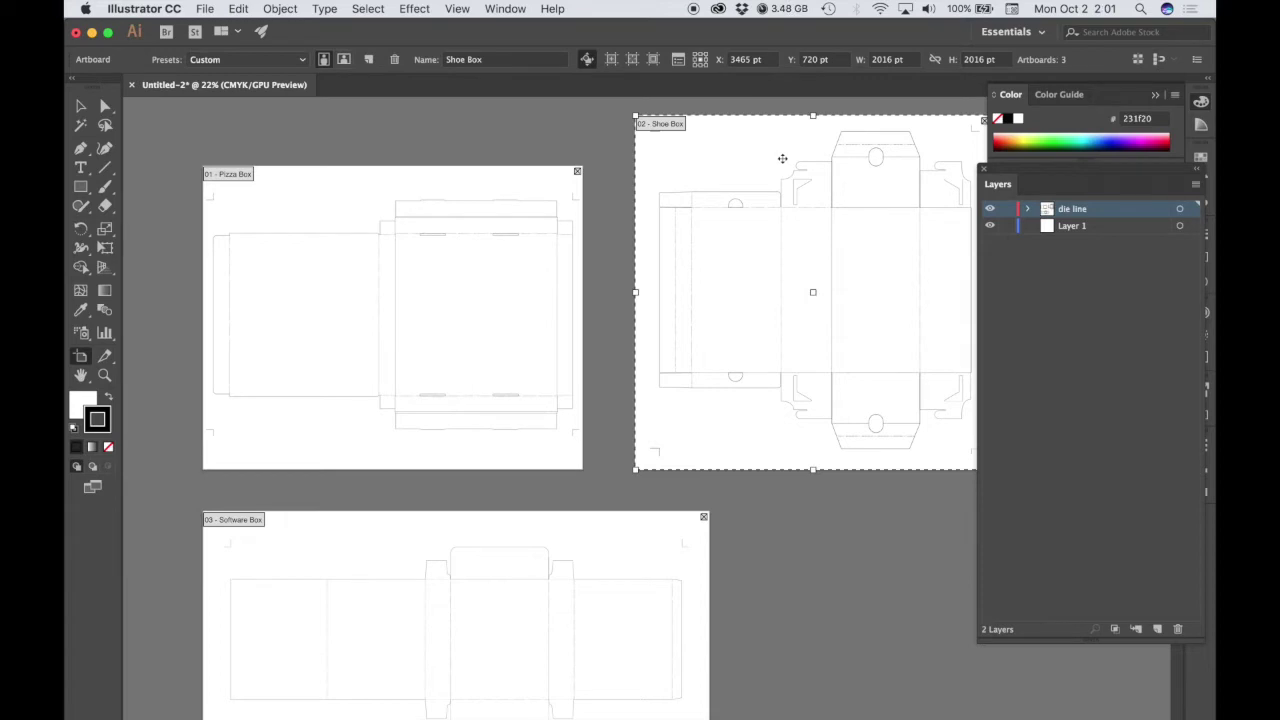
pyautogui.press('Delete')
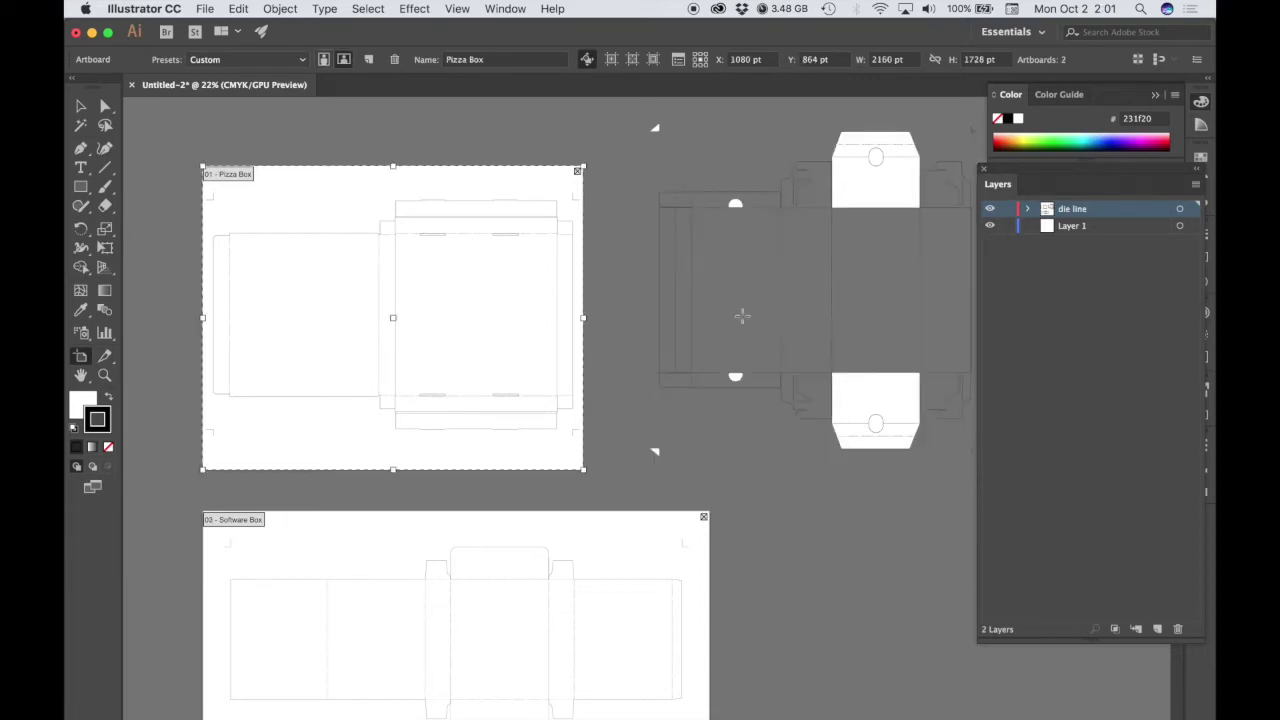
pyautogui.click(630, 562)
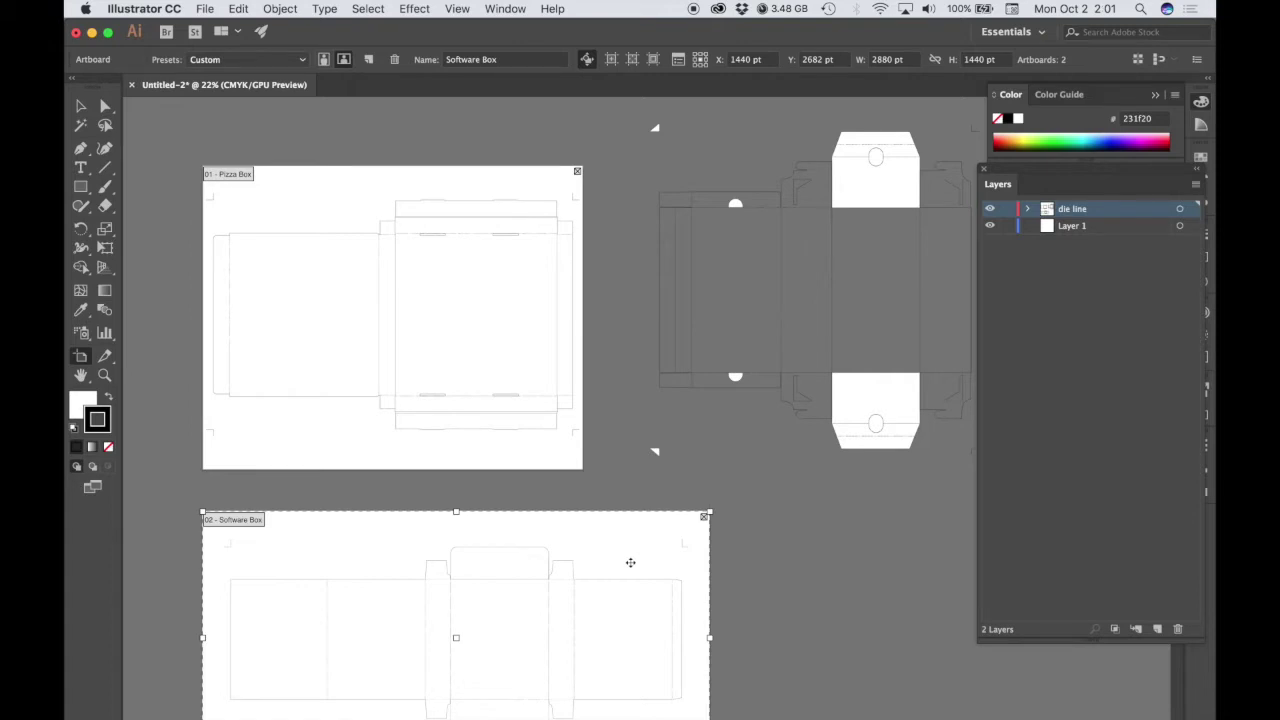
pyautogui.press('Delete')
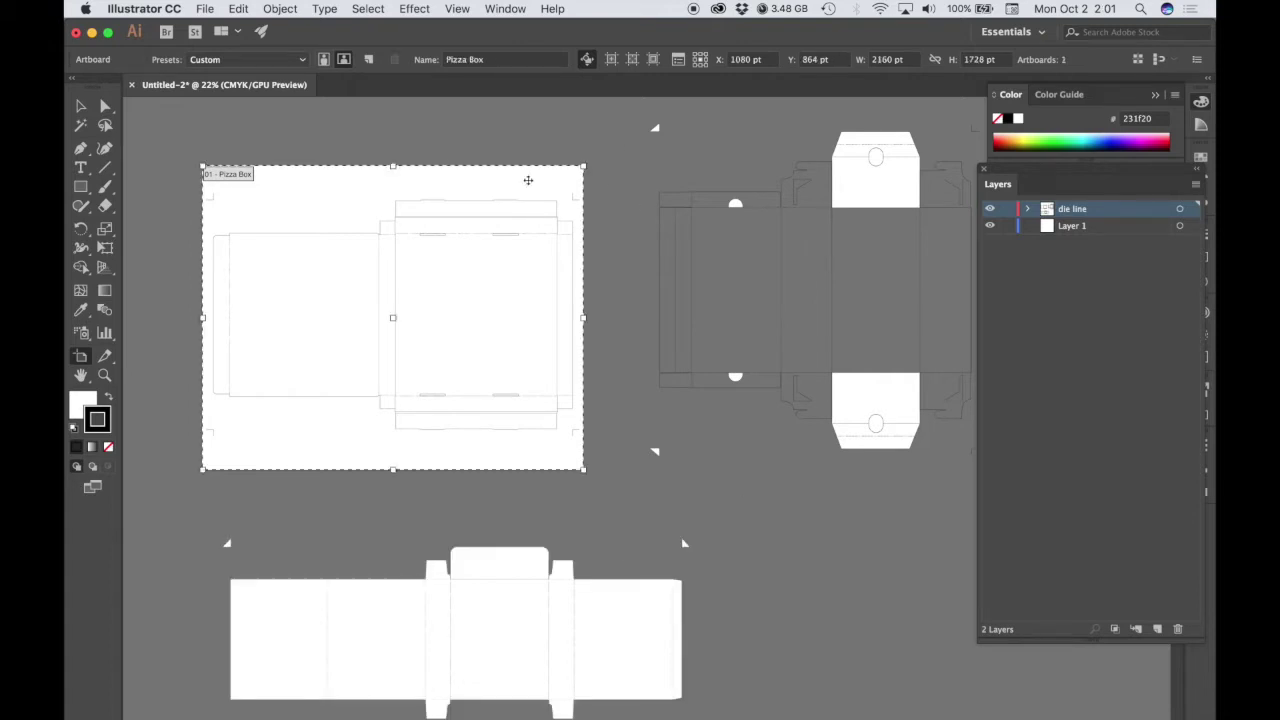
# Delete the leftover die-line artwork from the removed artboards.
pyautogui.click(82, 110)
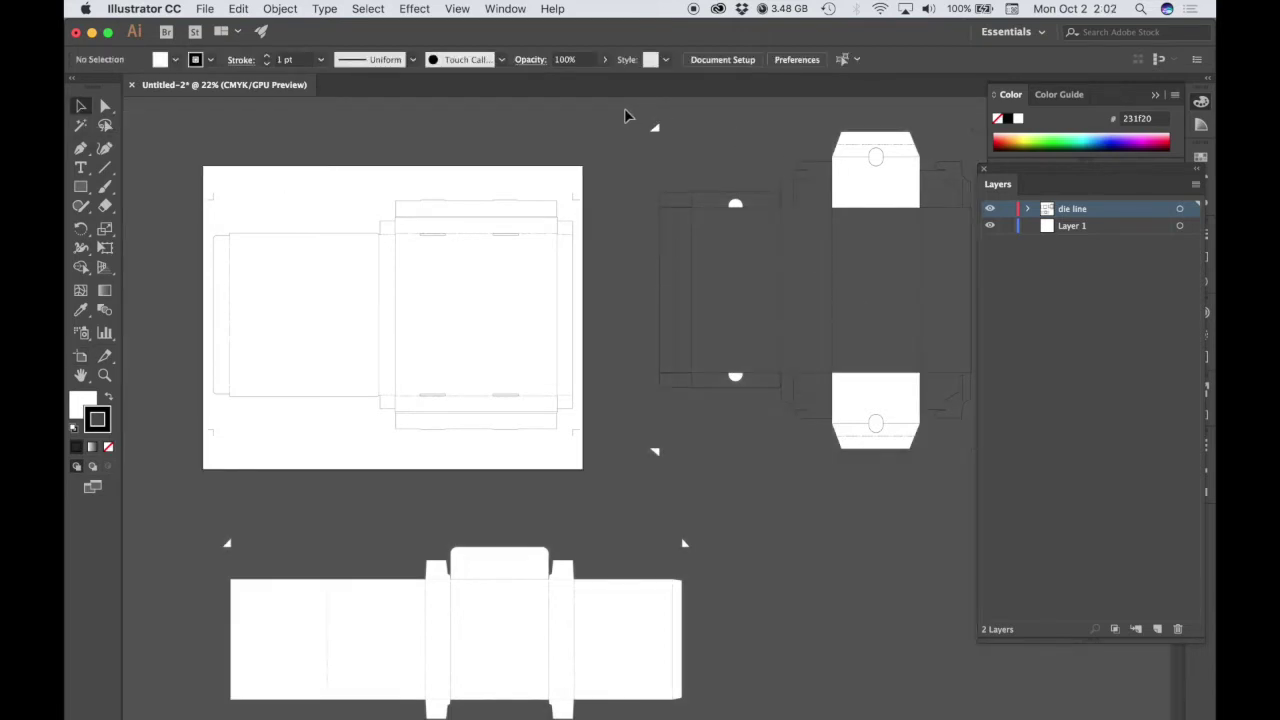
pyautogui.moveTo(624, 114); pyautogui.dragTo(1002, 596)
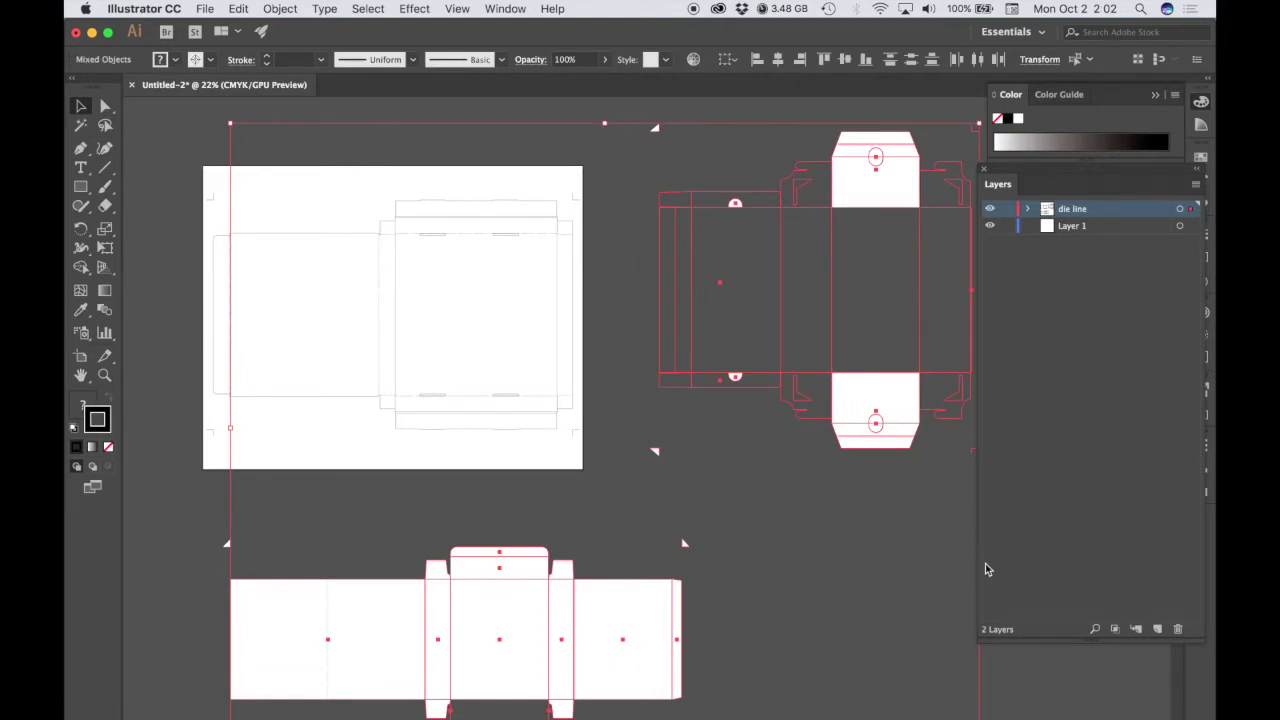
pyautogui.press('Delete')
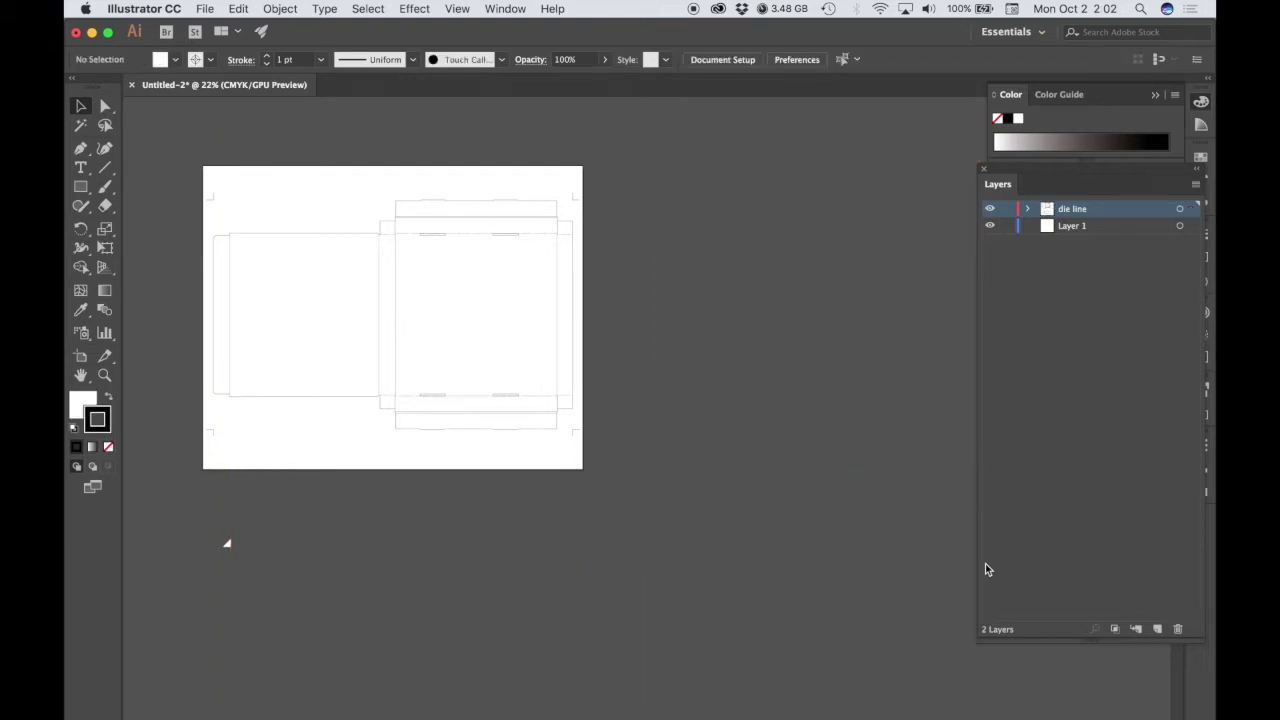
# Float the Layers panel and delete the stray path below the Pizza Box artboard.
pyautogui.moveTo(1052, 176); pyautogui.dragTo(1003, 271)
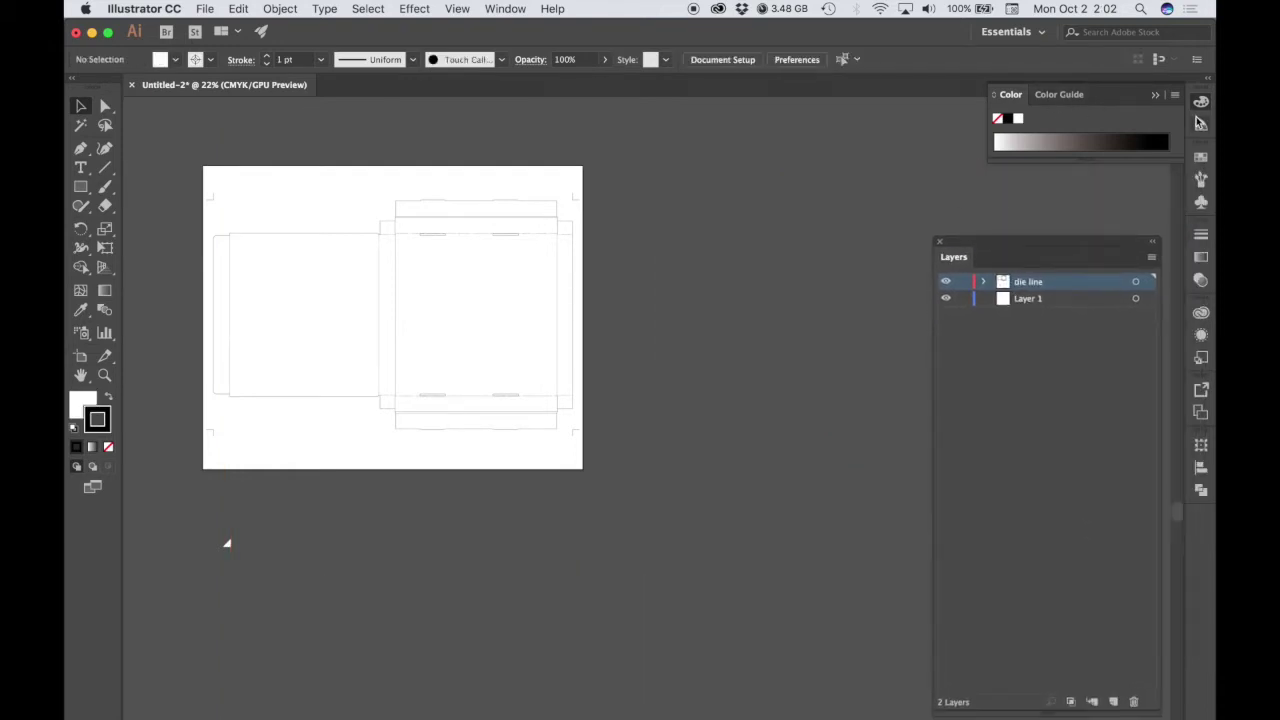
pyautogui.click(229, 543)
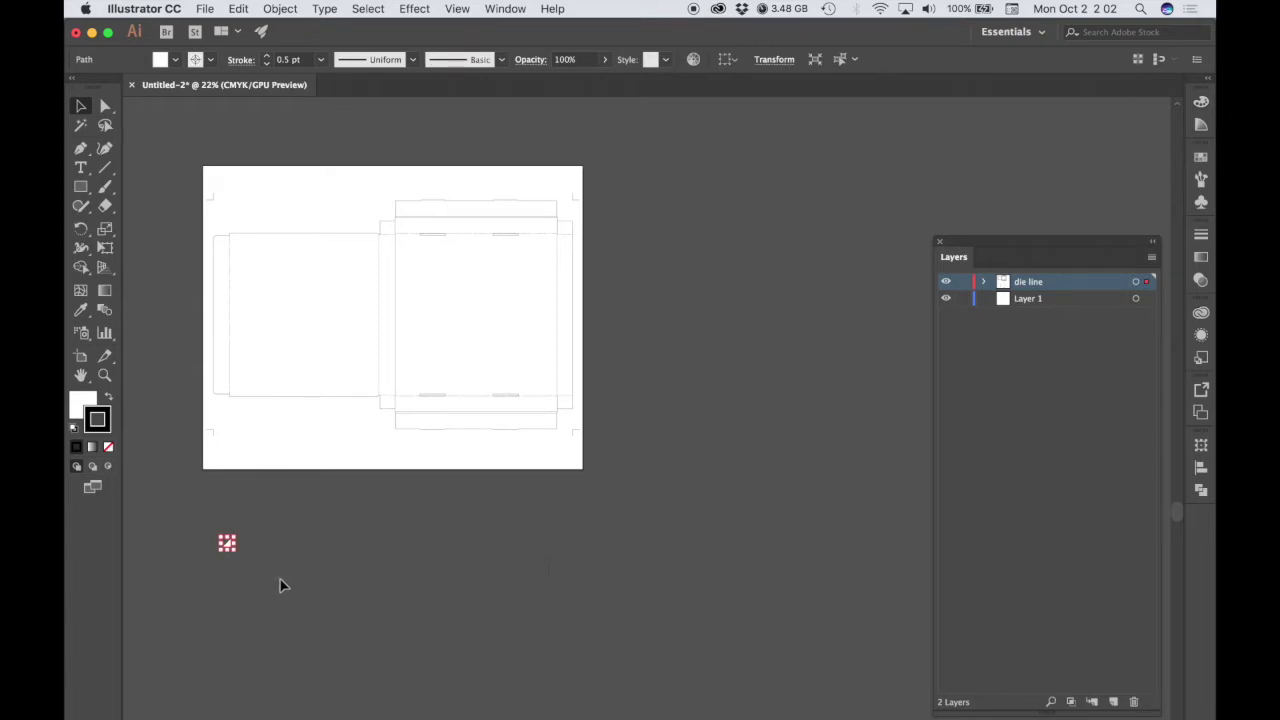
pyautogui.press('Delete')
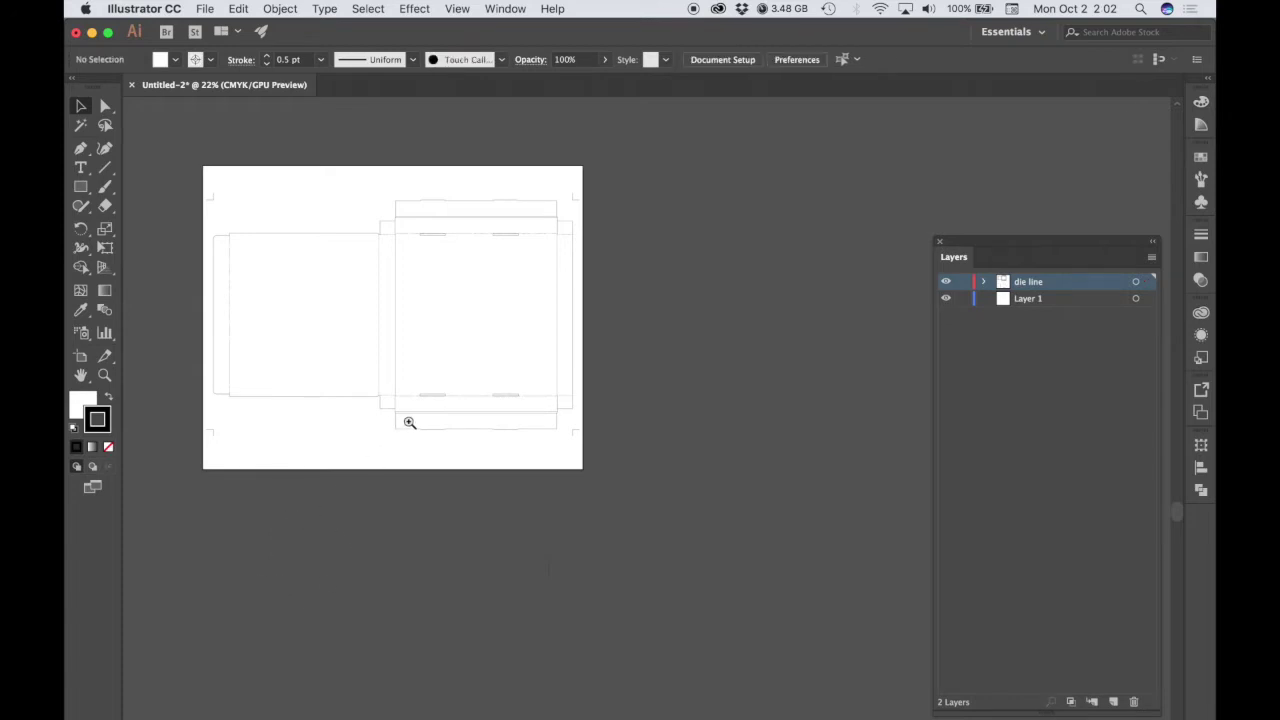
# Zoom in on the pizza box die line with its top flaps in view.
pyautogui.moveTo(409, 422); pyautogui.dragTo(648, 491)
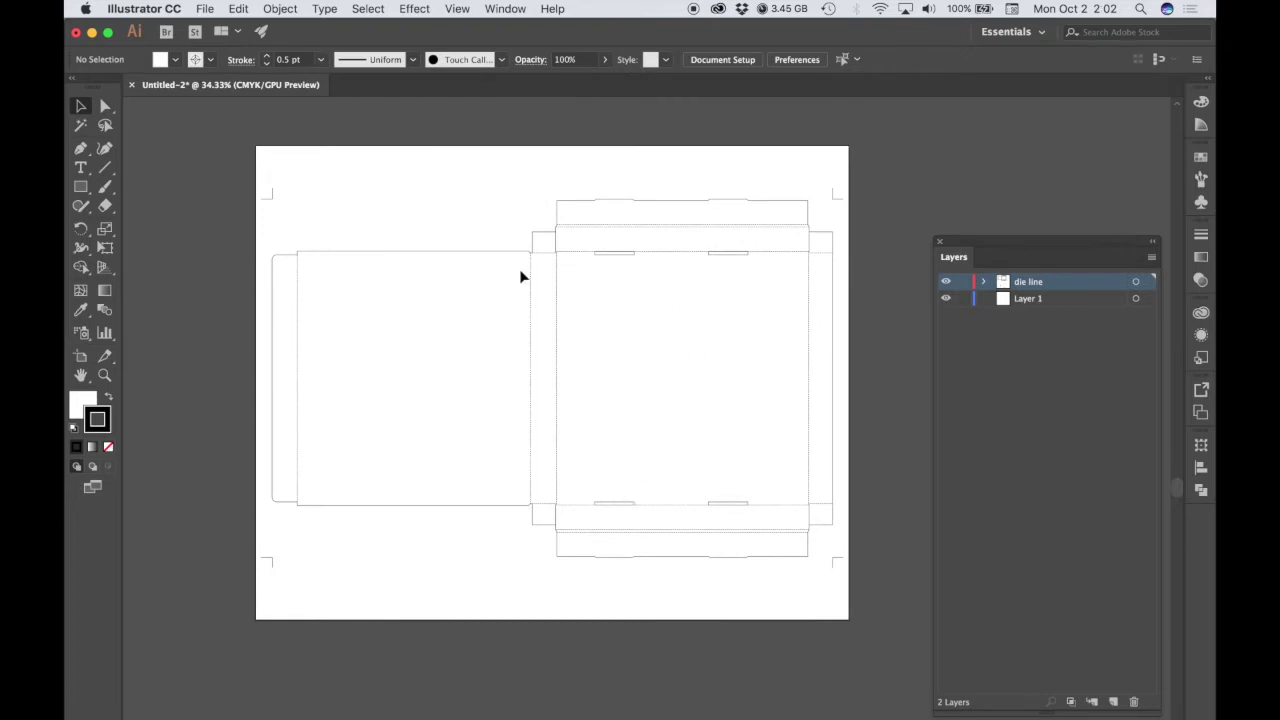
pyautogui.moveTo(988, 251); pyautogui.dragTo(988, 131)
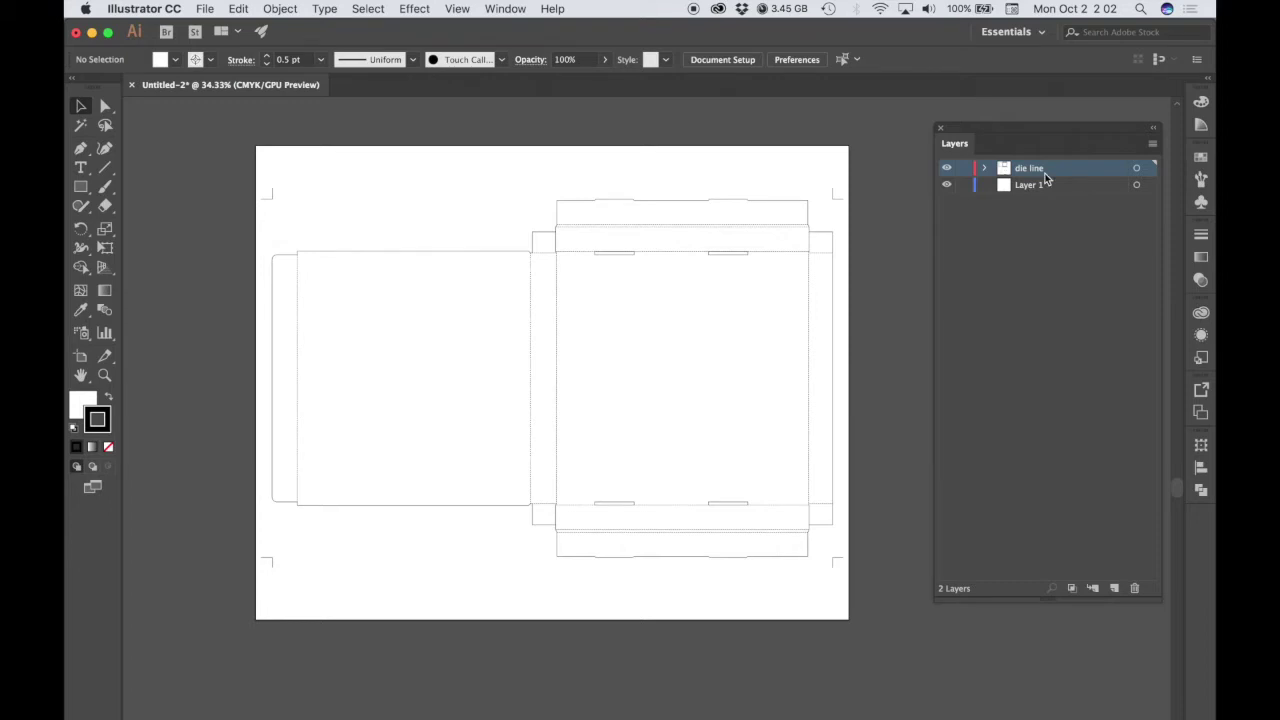
pyautogui.click(734, 309)
pyautogui.click(614, 414)
pyautogui.moveTo(630, 434); pyautogui.dragTo(686, 303)
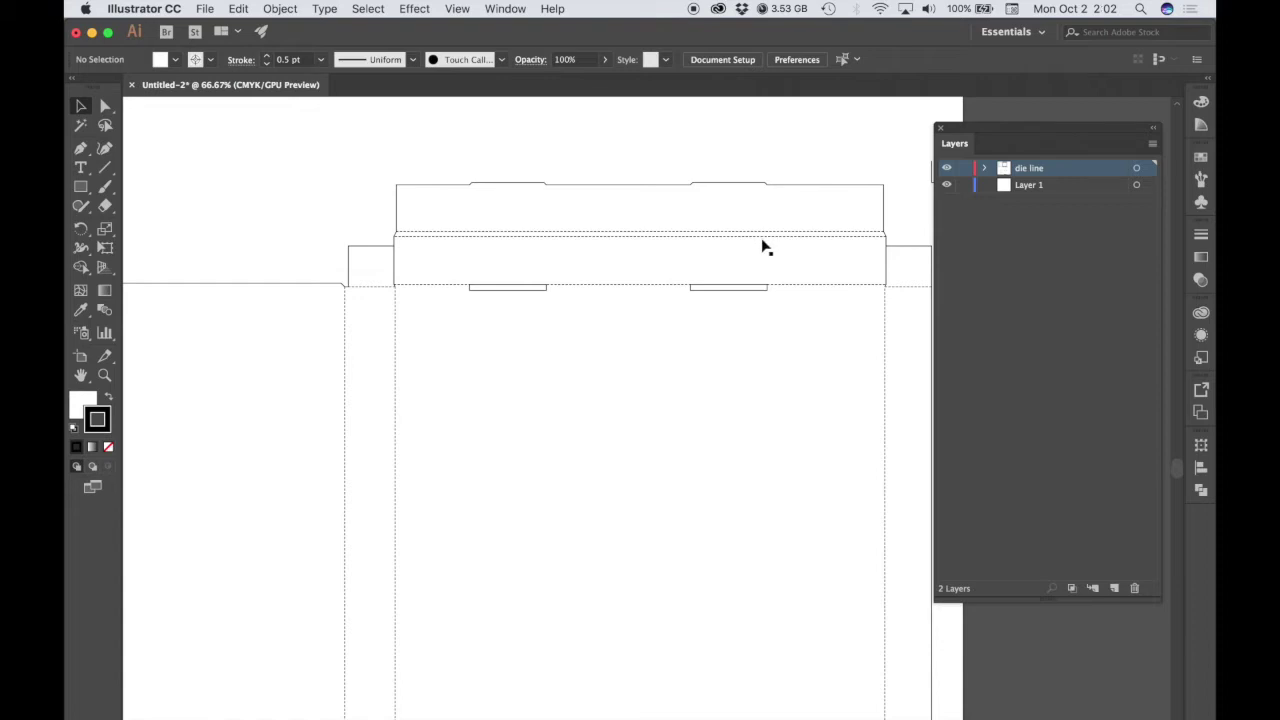
# Zoom out to 33.33% and pan until the Pizza Box artboard is centred.
pyautogui.press('super+minus')
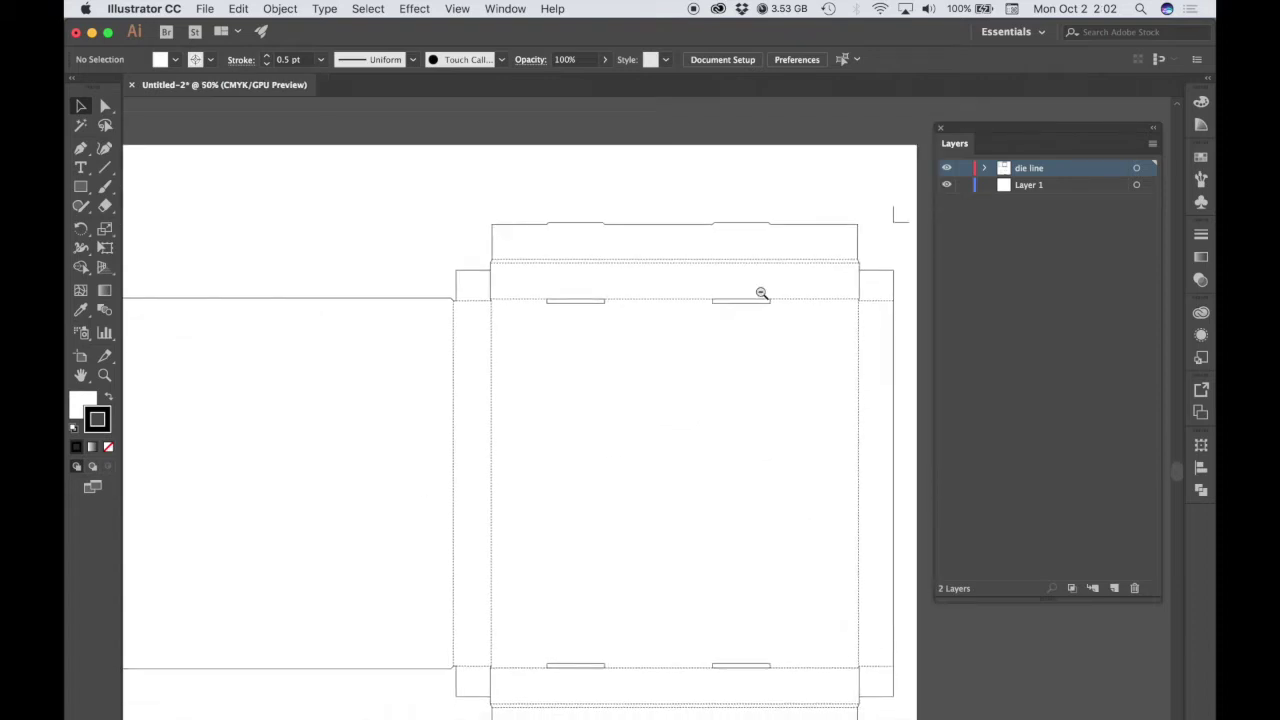
pyautogui.press('super+minus')
pyautogui.moveTo(749, 349); pyautogui.dragTo(760, 231)
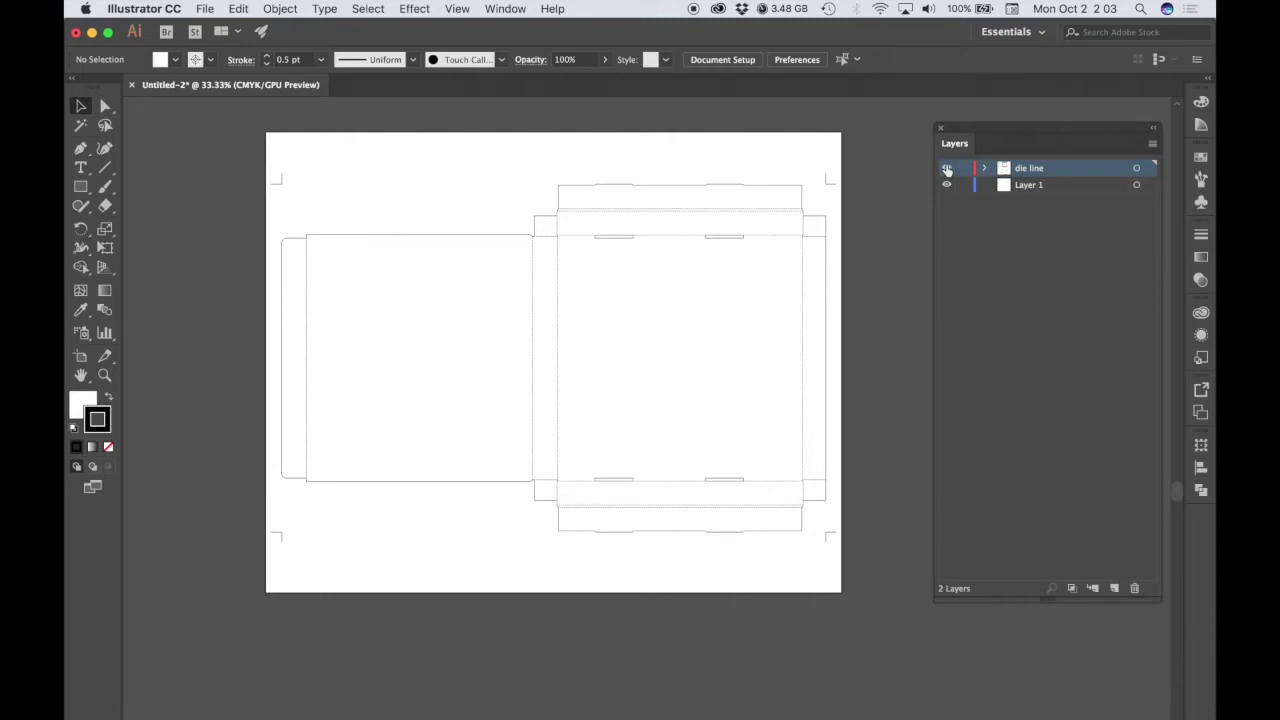
# Lock the die line layer, keeping it visible.
pyautogui.click(947, 169)
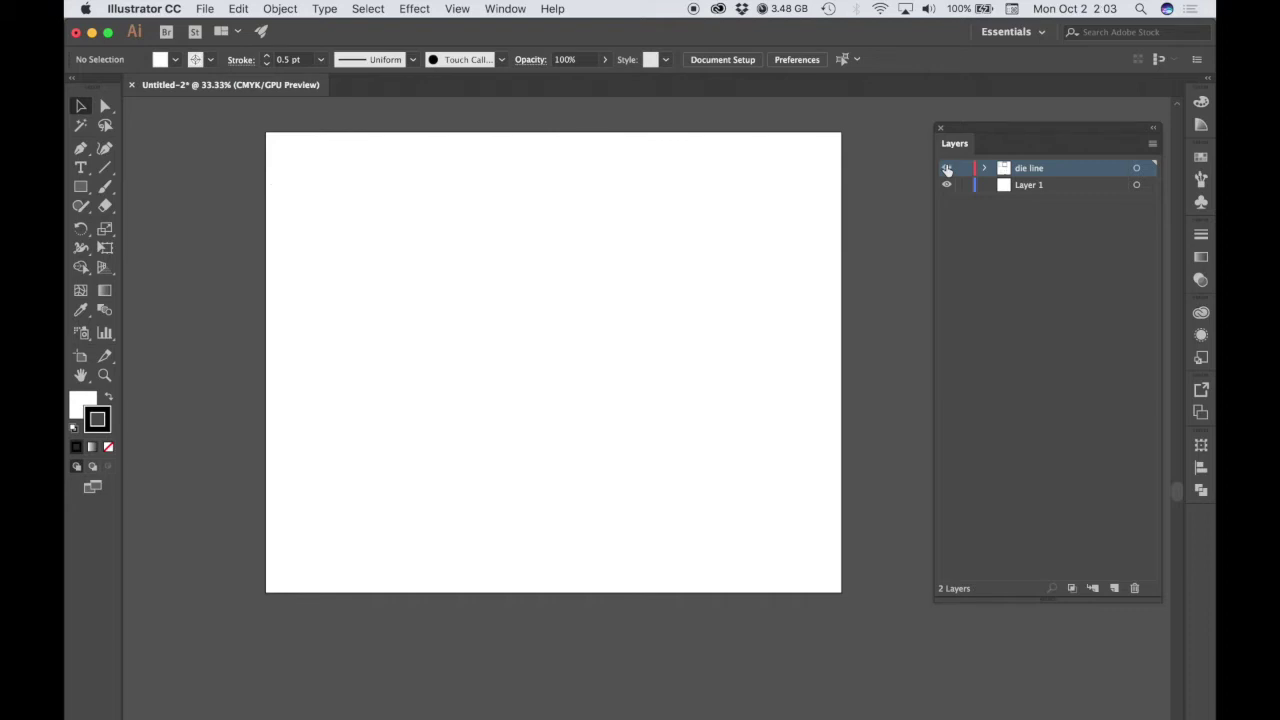
pyautogui.click(947, 169)
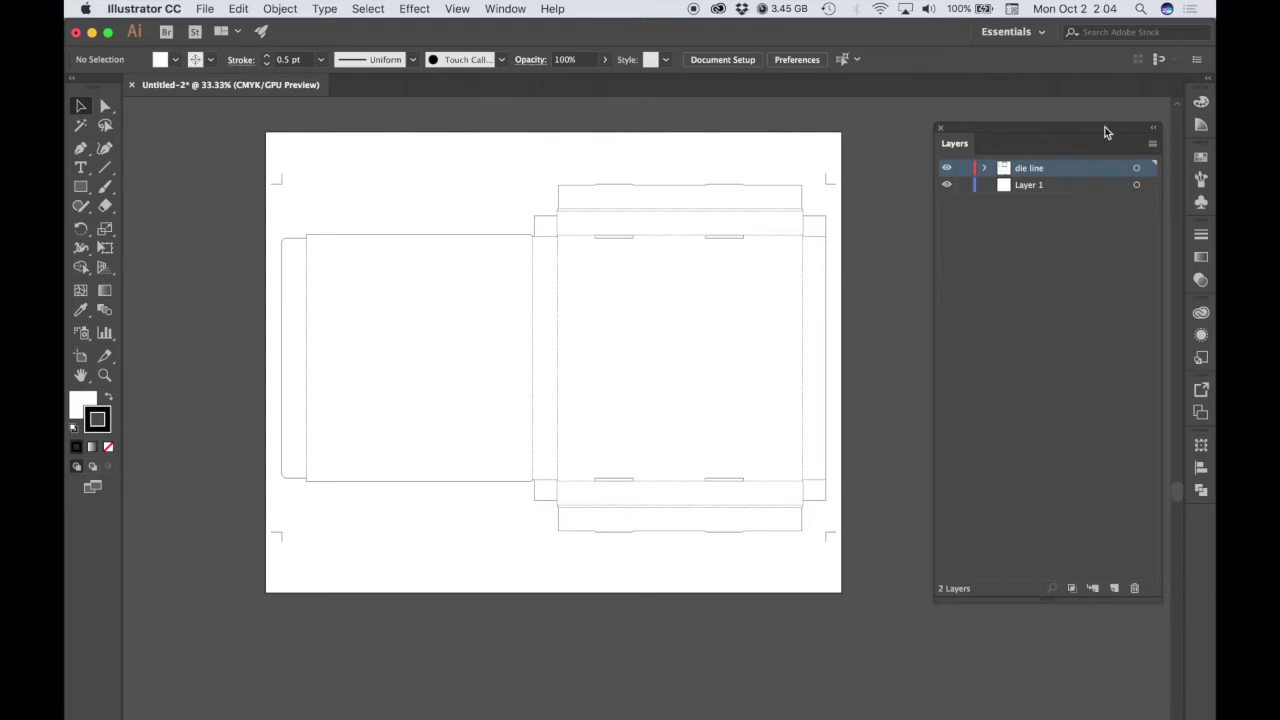
pyautogui.click(965, 170)
# Rename Layer 1 to 'artwork'.
pyautogui.doubleClick(1031, 186)
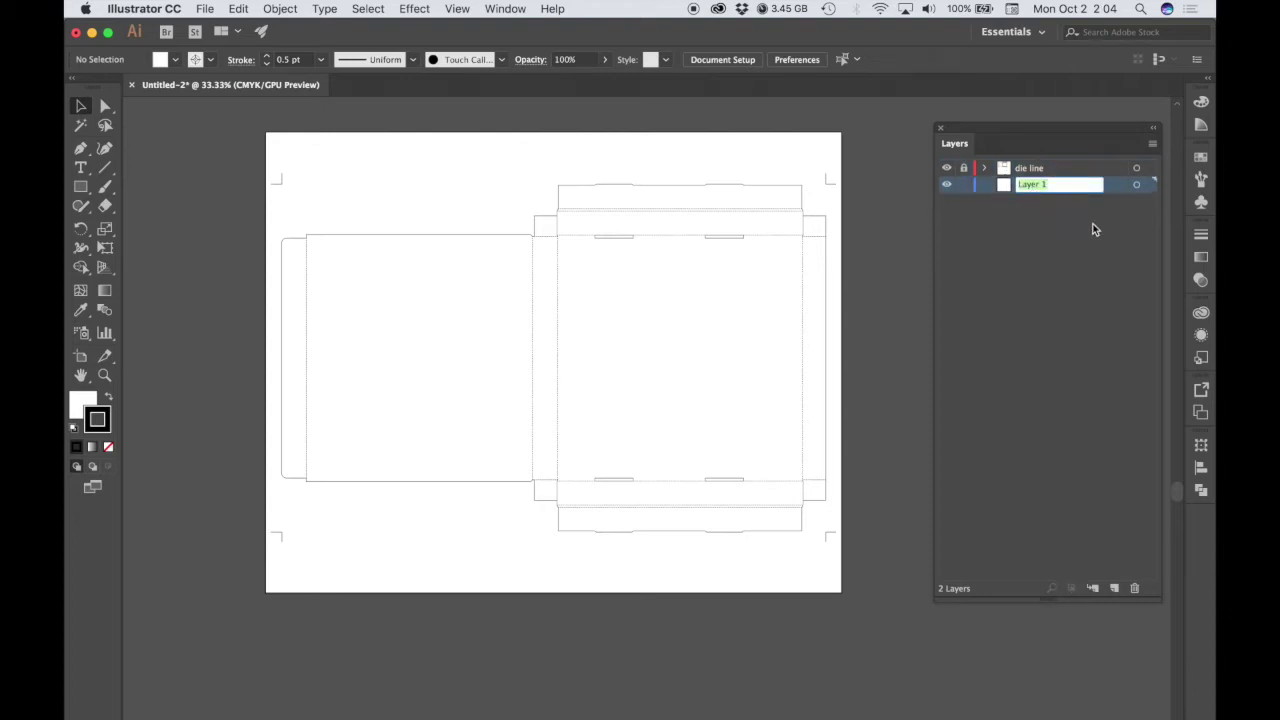
pyautogui.write('artwork')
pyautogui.press('Return')
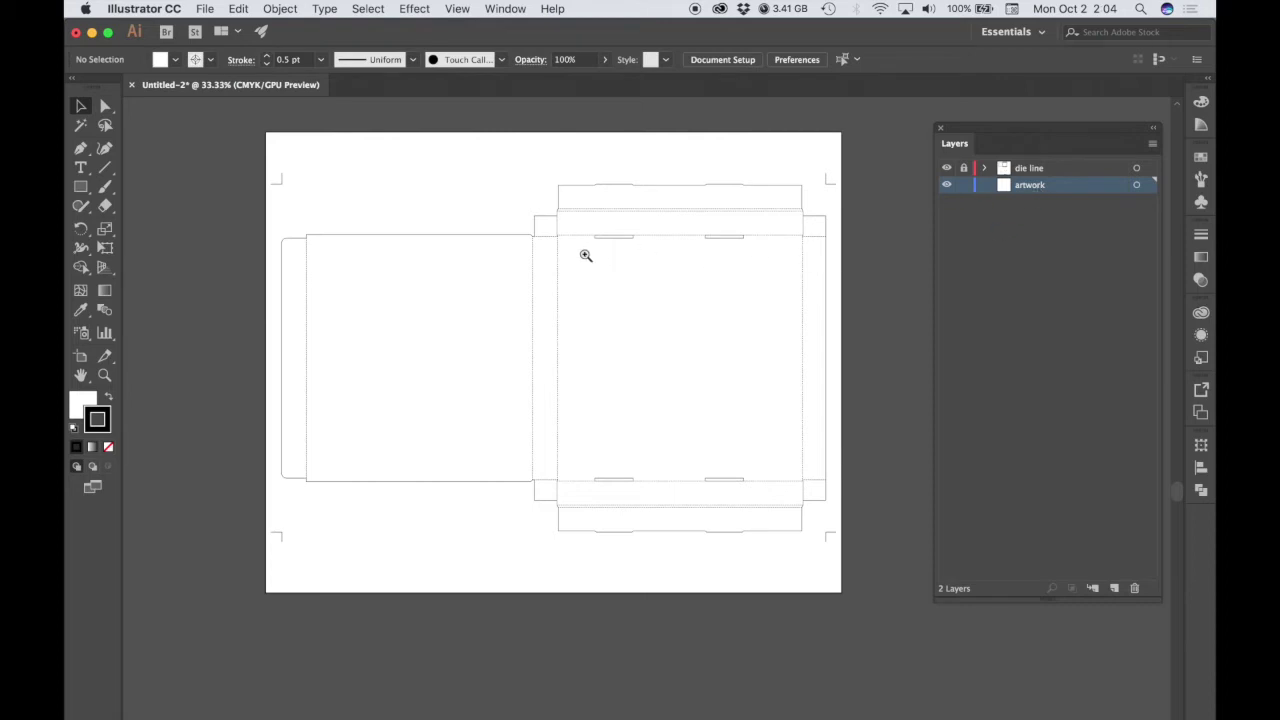
# Zoom to 100% on the die line's top-left cover panel and move the Layers panel aside.
pyautogui.click(543, 260)
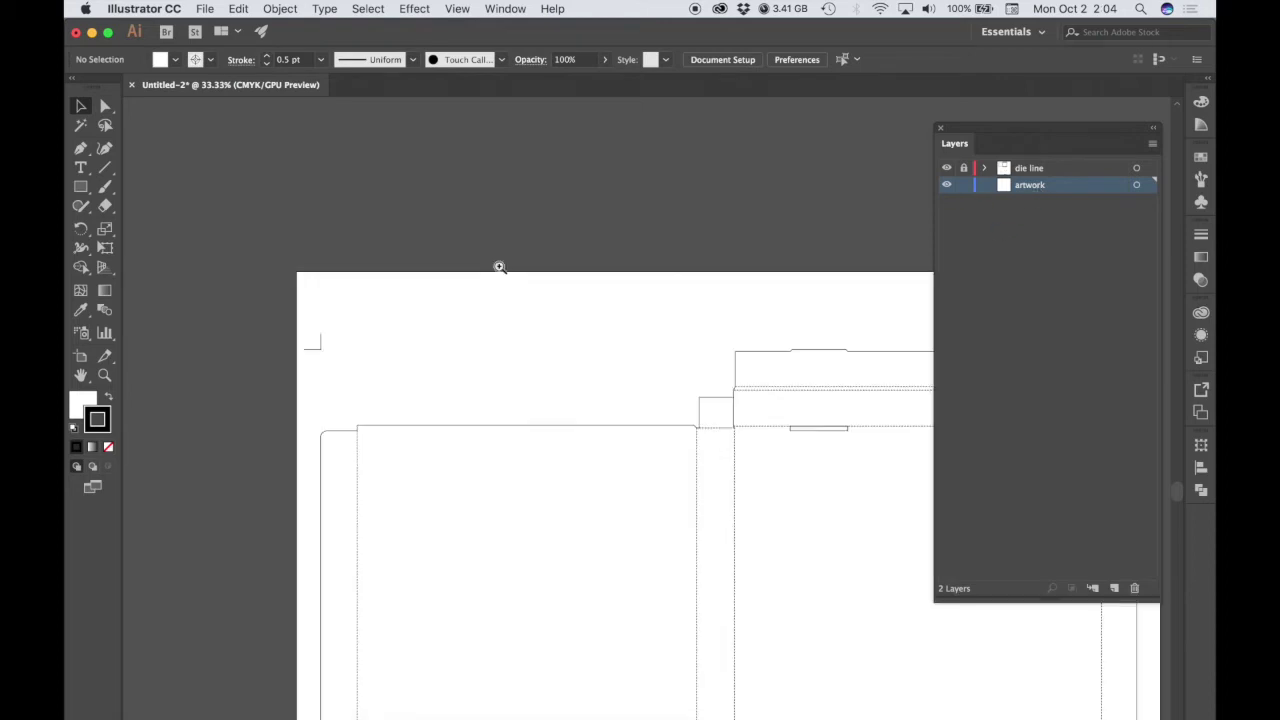
pyautogui.moveTo(626, 429); pyautogui.dragTo(562, 253)
pyautogui.moveTo(691, 449); pyautogui.dragTo(711, 403)
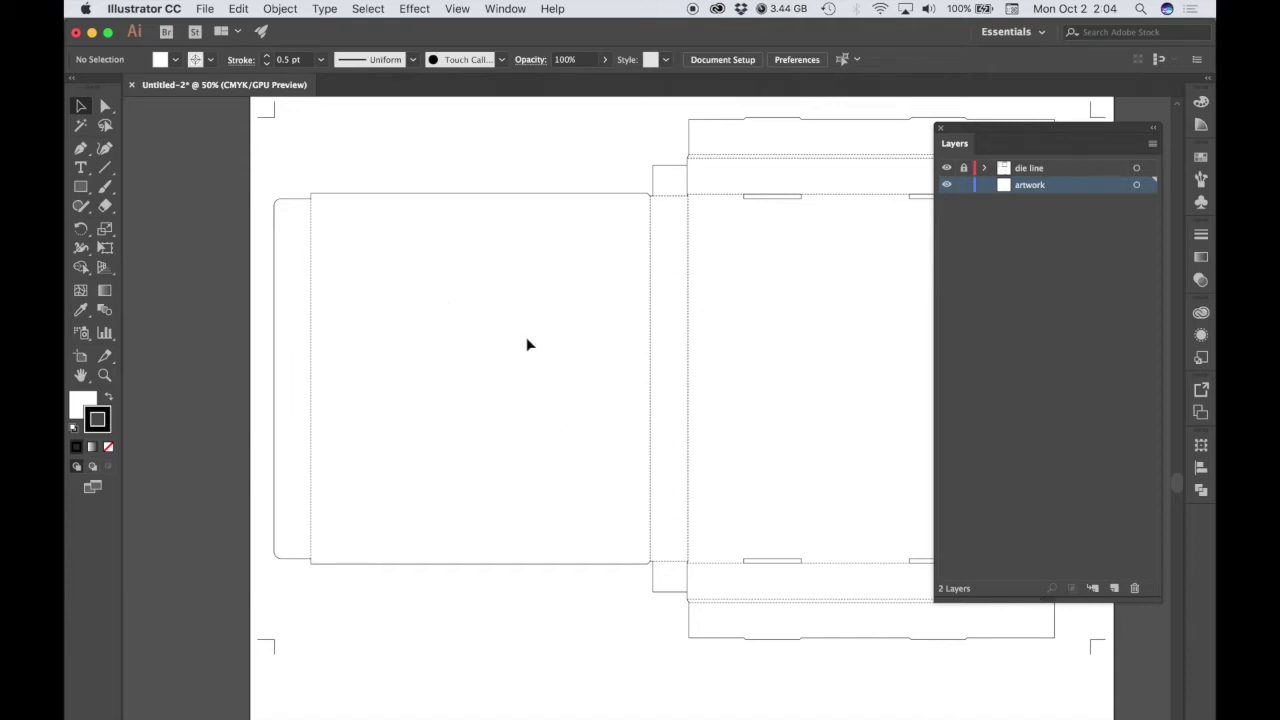
pyautogui.press('super+space')
pyautogui.click(530, 289)
pyautogui.click(566, 398)
pyautogui.scroll(-5, 571, 432)
pyautogui.hscroll(3, 571, 432)
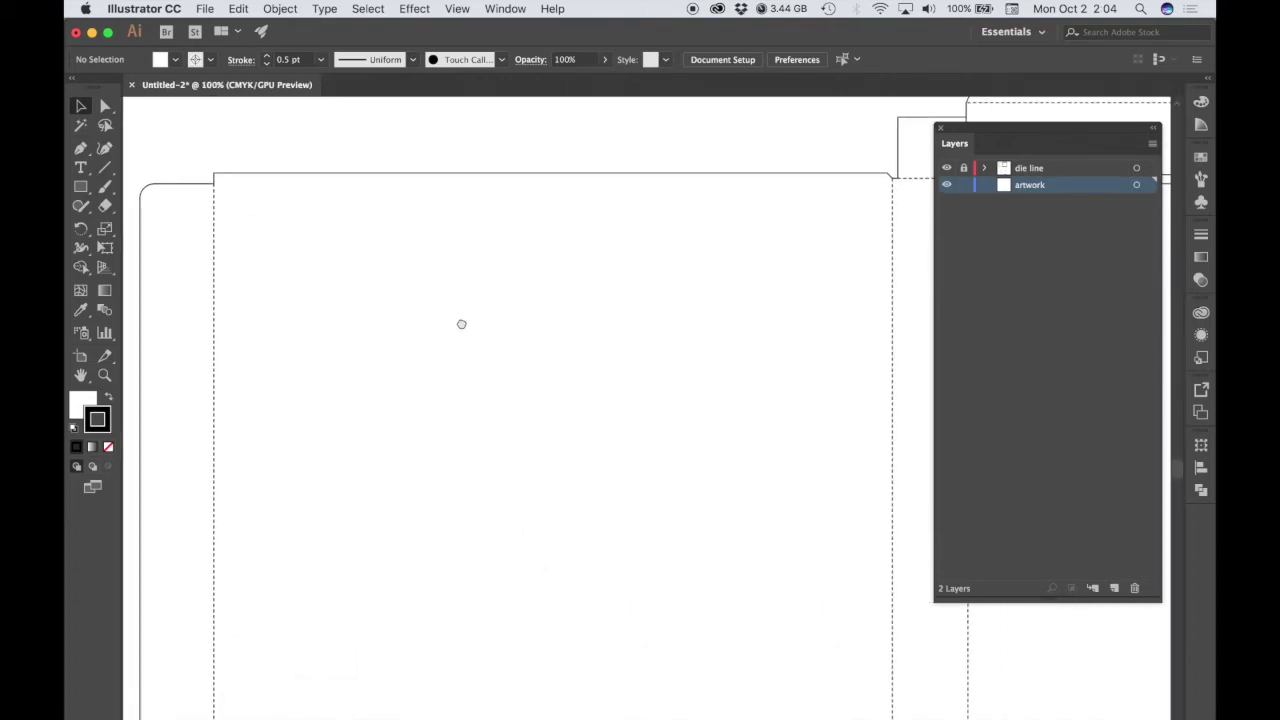
pyautogui.moveTo(975, 131); pyautogui.dragTo(1029, 161)
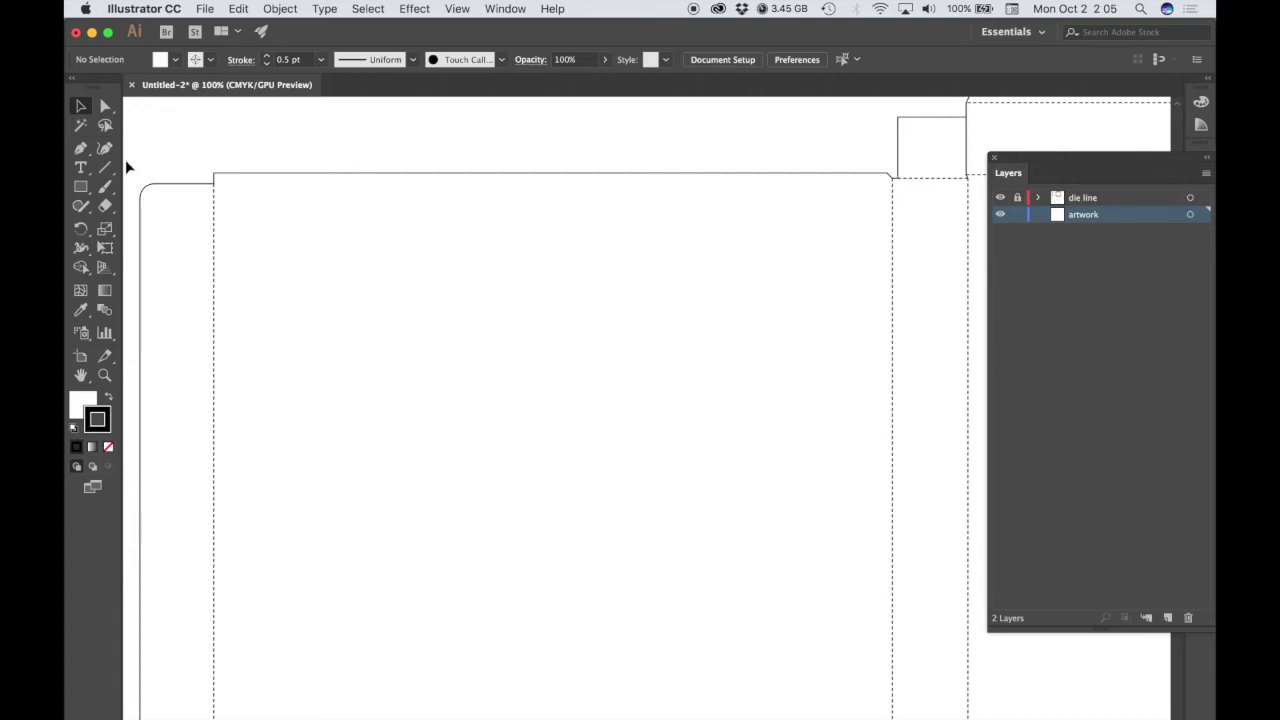
pyautogui.click(83, 189)
# Draw a rectangle covering the die line's main cover panel.
pyautogui.press('super+minus')
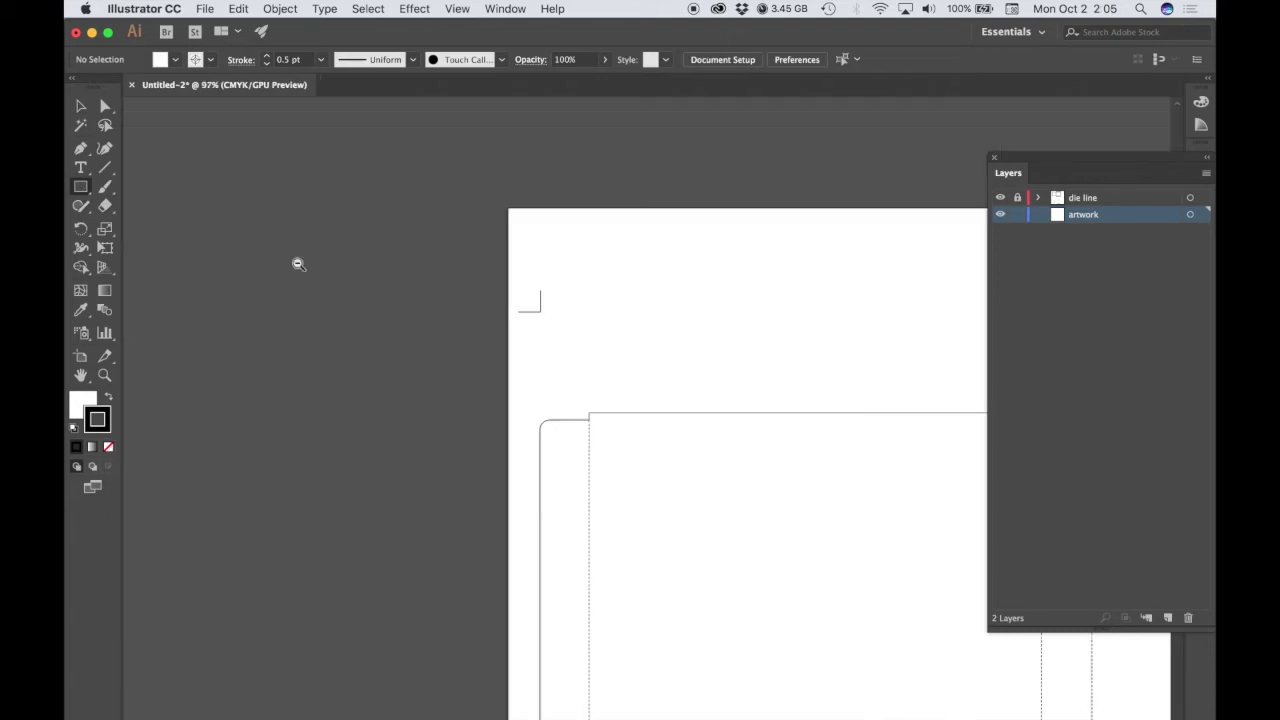
pyautogui.moveTo(660, 491); pyautogui.dragTo(334, 226)
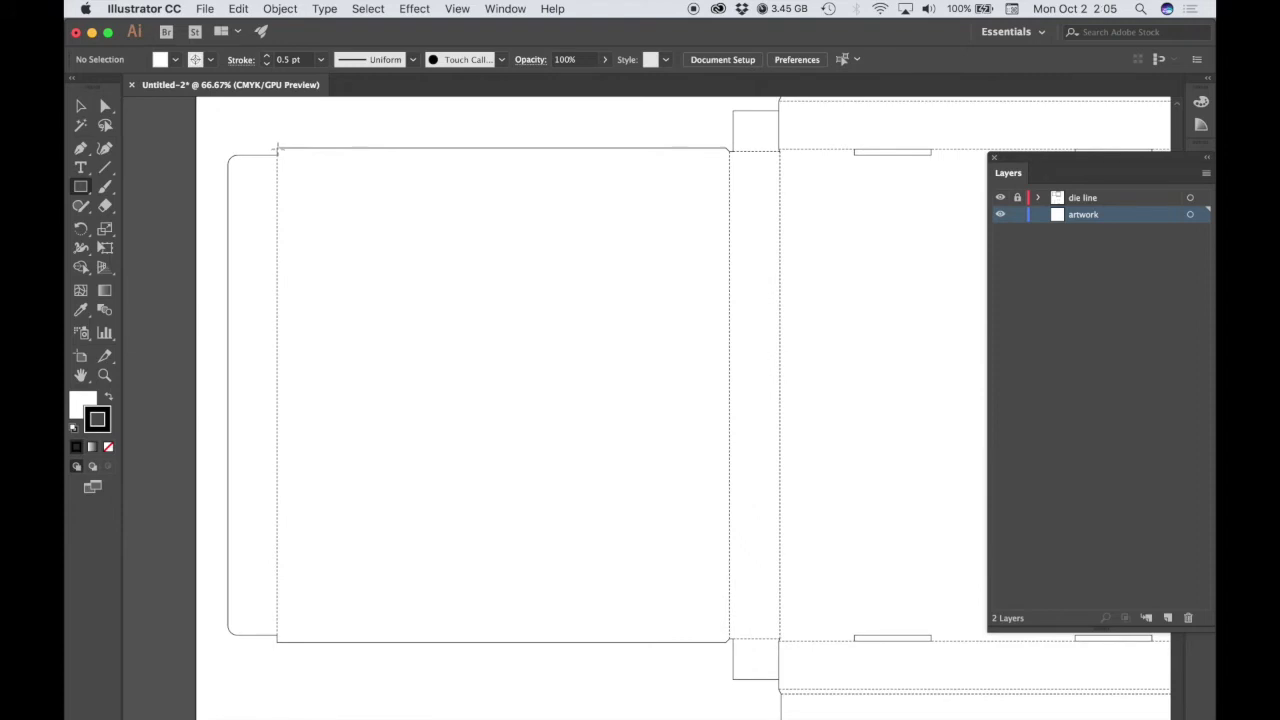
pyautogui.moveTo(277, 148); pyautogui.dragTo(729, 642)
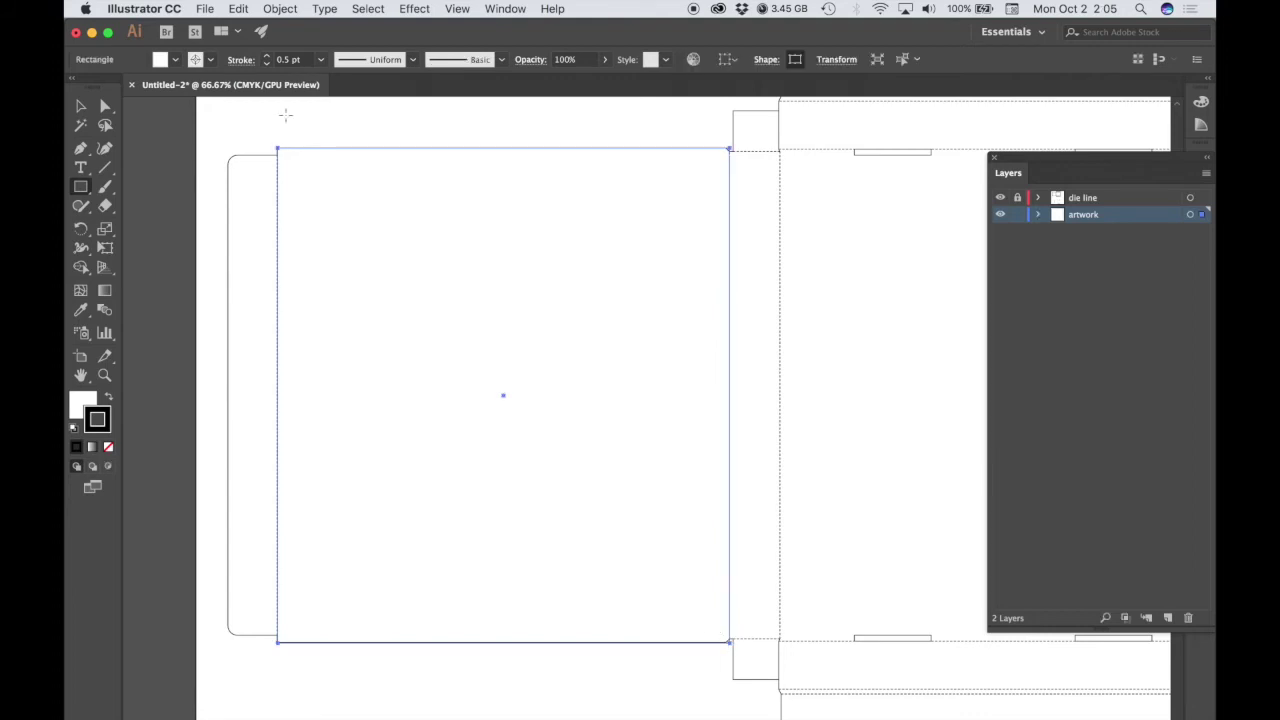
# Fill the rectangle with red f70808 using the Color Picker.
pyautogui.click(177, 60)
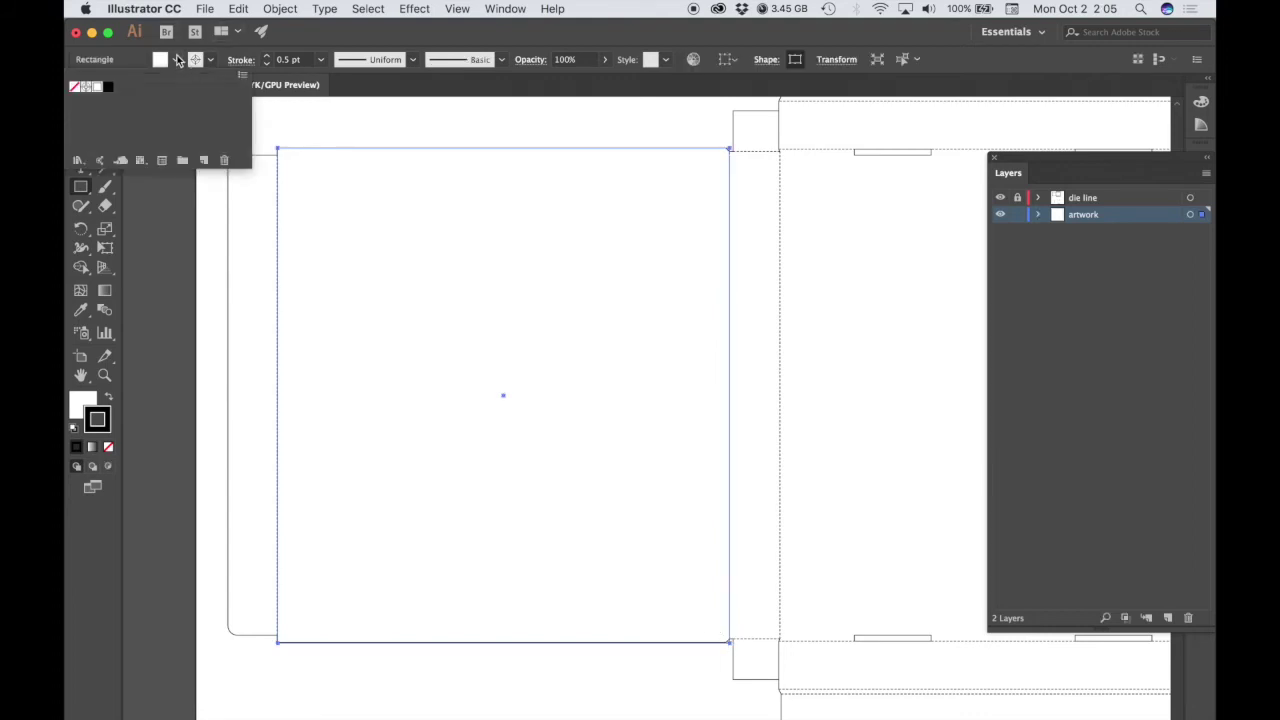
pyautogui.click(177, 60)
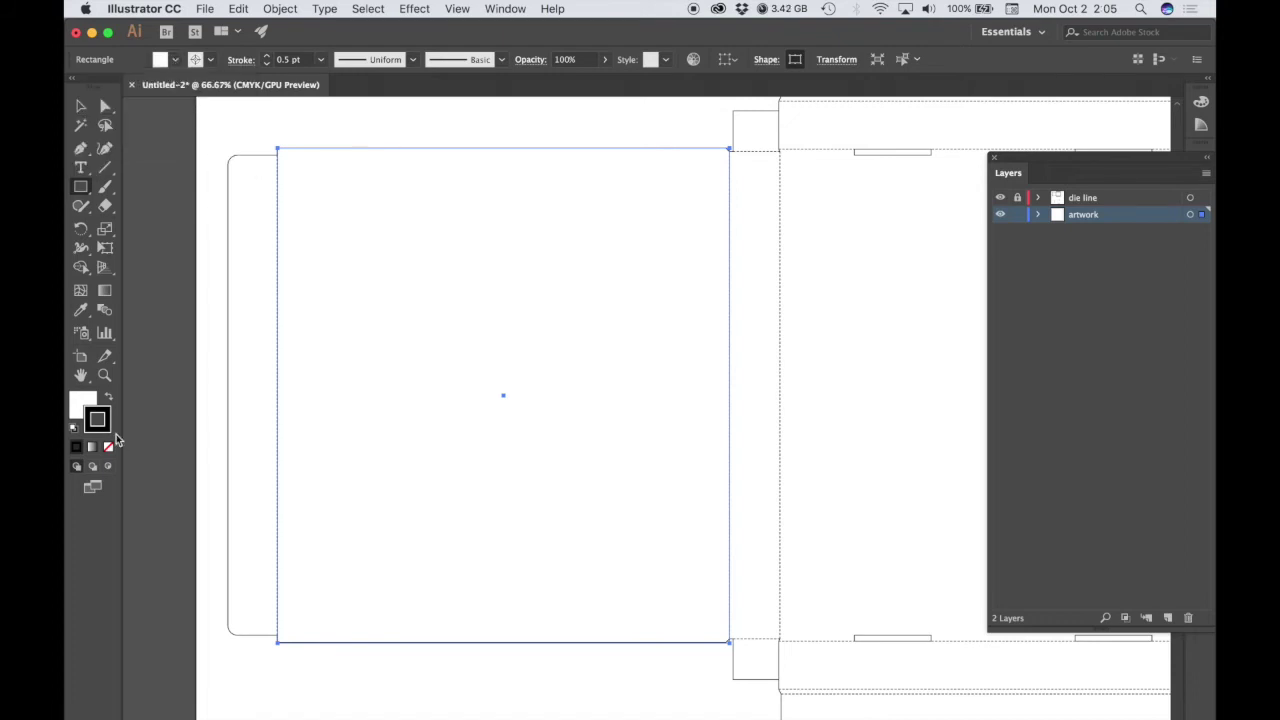
pyautogui.click(80, 405)
pyautogui.doubleClick(80, 405)
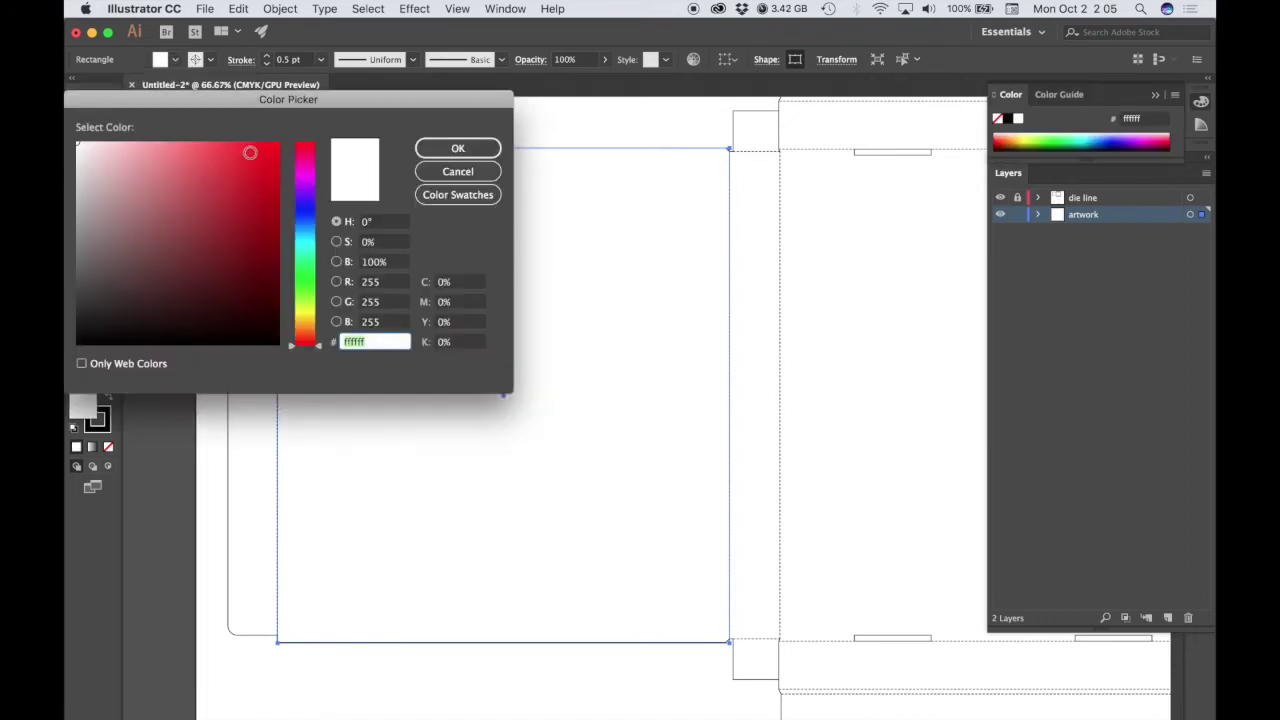
pyautogui.click(275, 147)
pyautogui.press('Return')
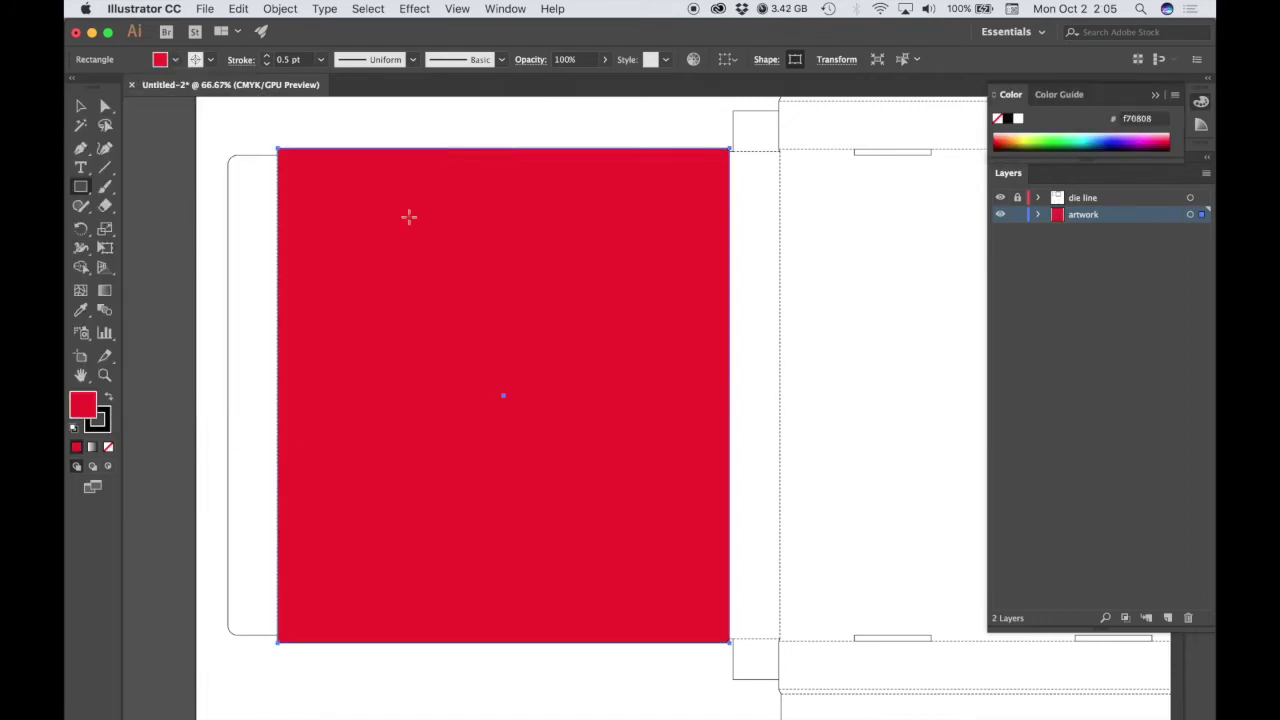
pyautogui.click(210, 59)
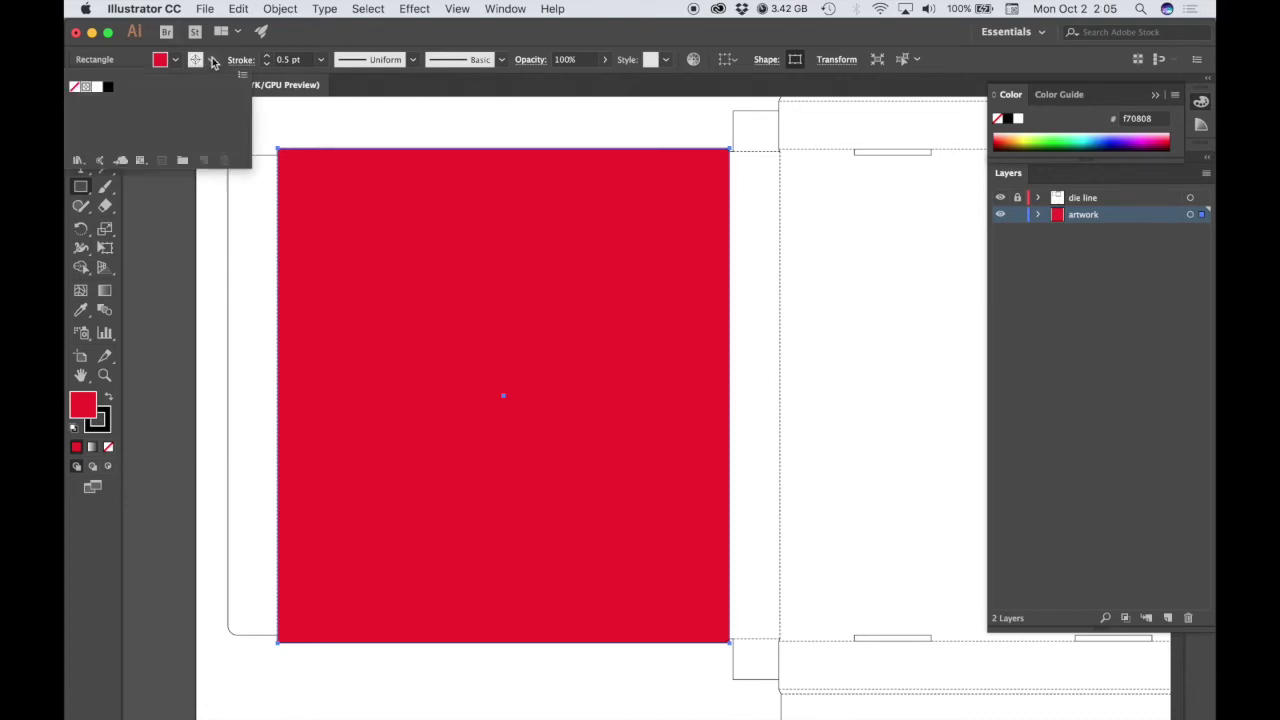
# Set the rectangle's stroke to None, then deselect it.
pyautogui.click(74, 88)
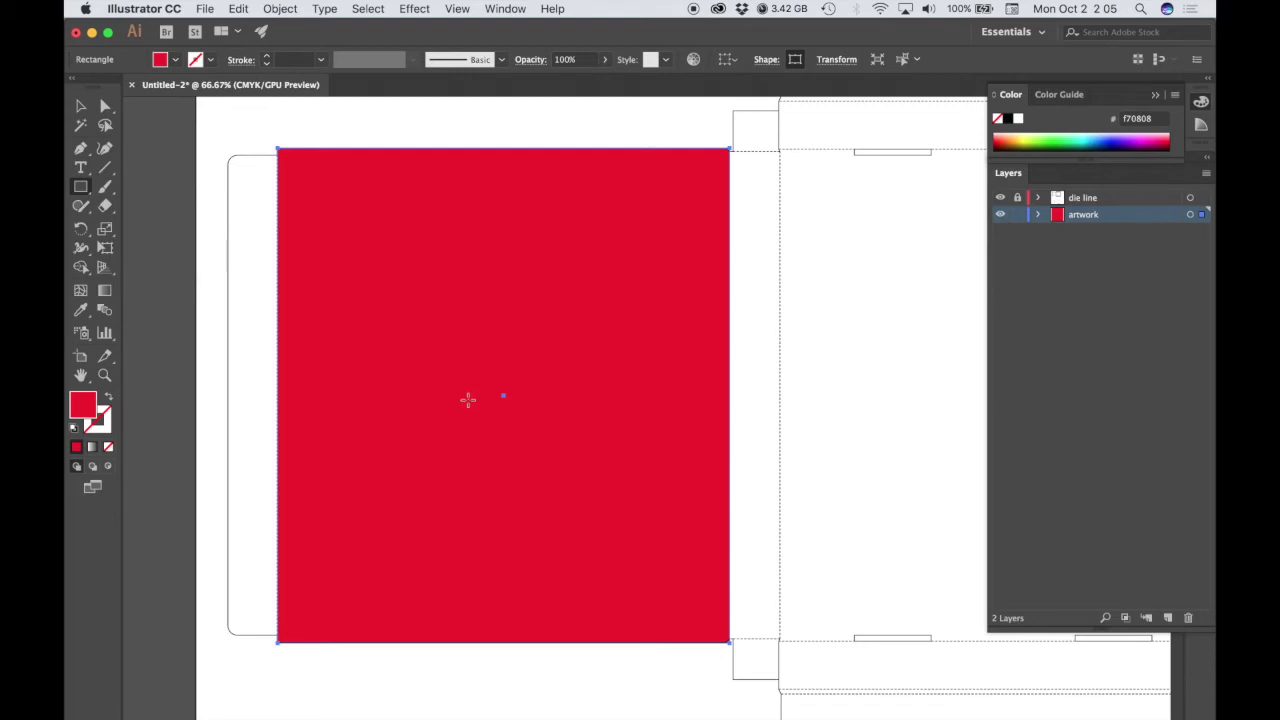
pyautogui.click(80, 110)
pyautogui.press('super+shift+a')
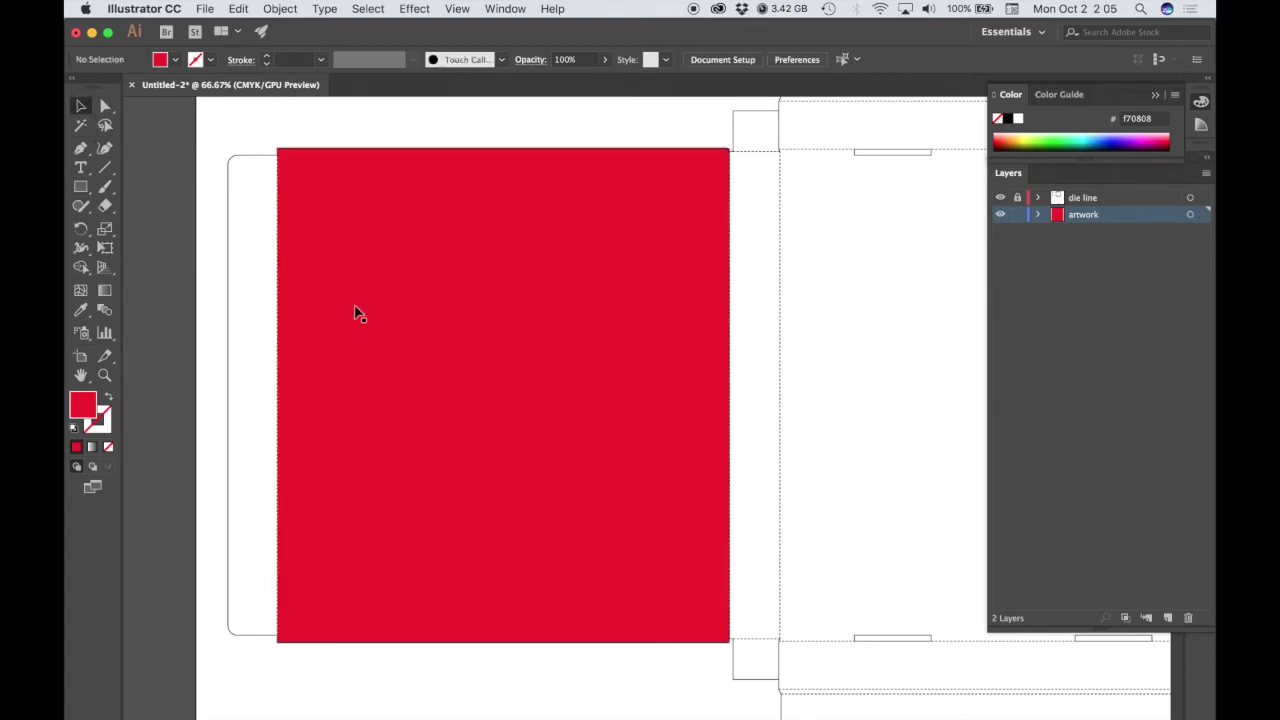
# Zoom to 150% on the red panel's top-right corner and select the rectangle.
pyautogui.keyDown('super'); pyautogui.click(614, 171); pyautogui.keyUp('super')
pyautogui.keyDown('super'); pyautogui.click(643, 554); pyautogui.keyUp('super')
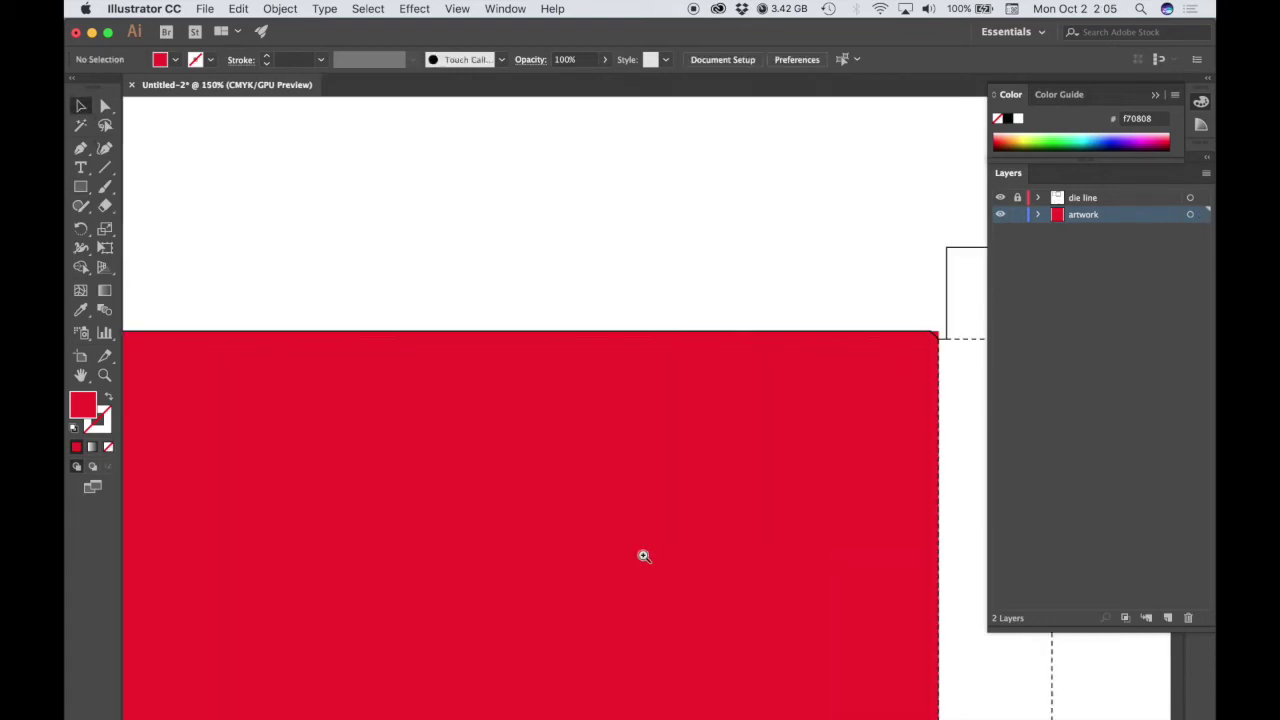
pyautogui.scroll(-2, 717, 443)
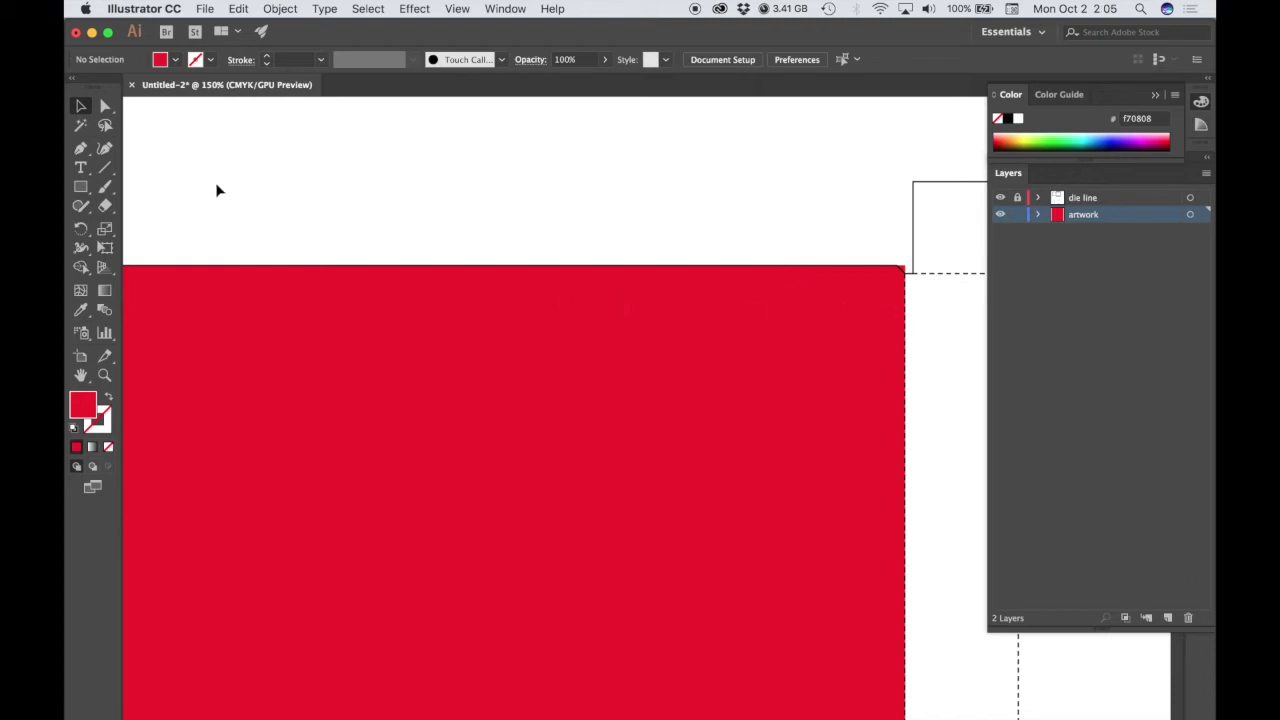
pyautogui.click(845, 329)
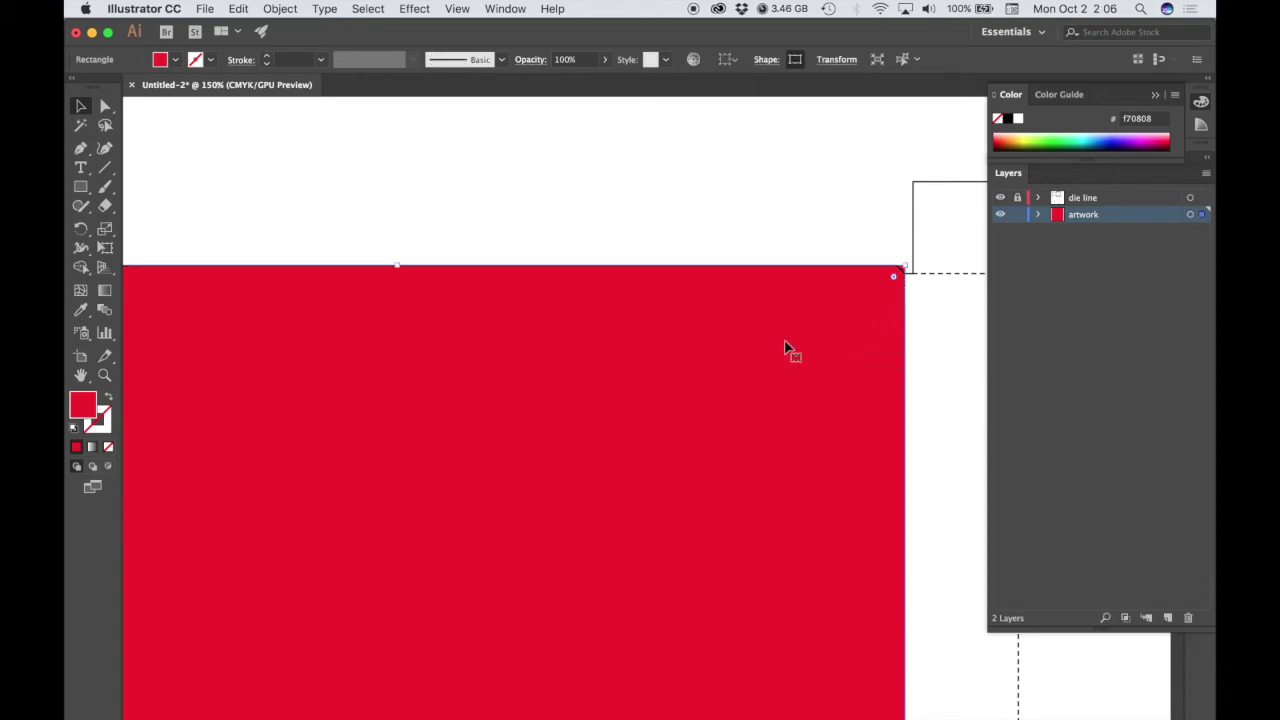
# Give the rectangle a black 1 pt stroke and inspect its corner at 400%.
pyautogui.click(211, 60)
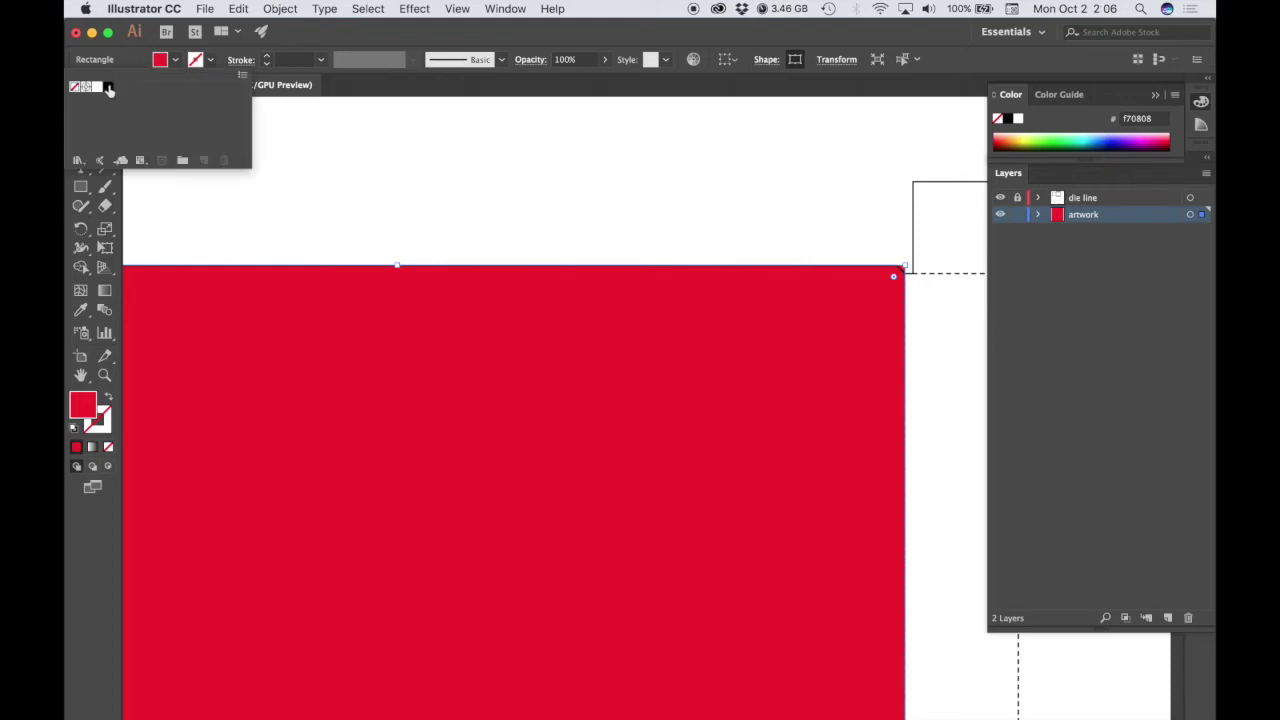
pyautogui.click(108, 86)
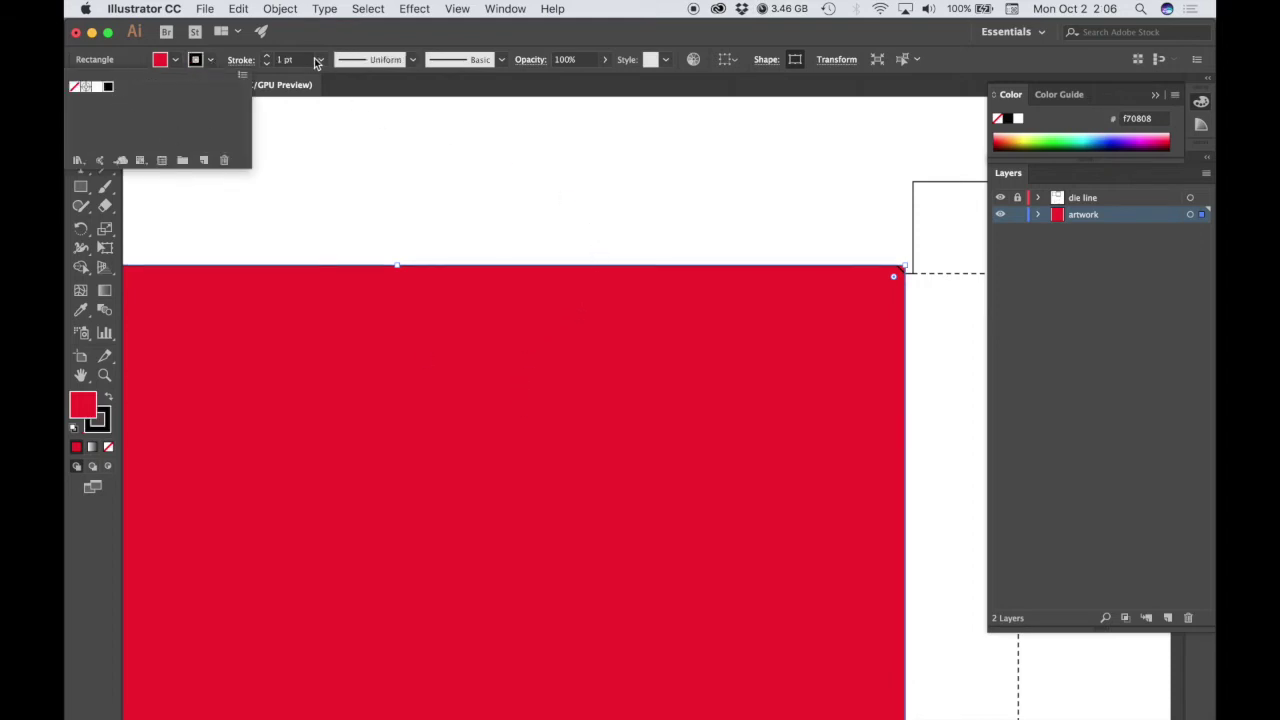
pyautogui.click(743, 130)
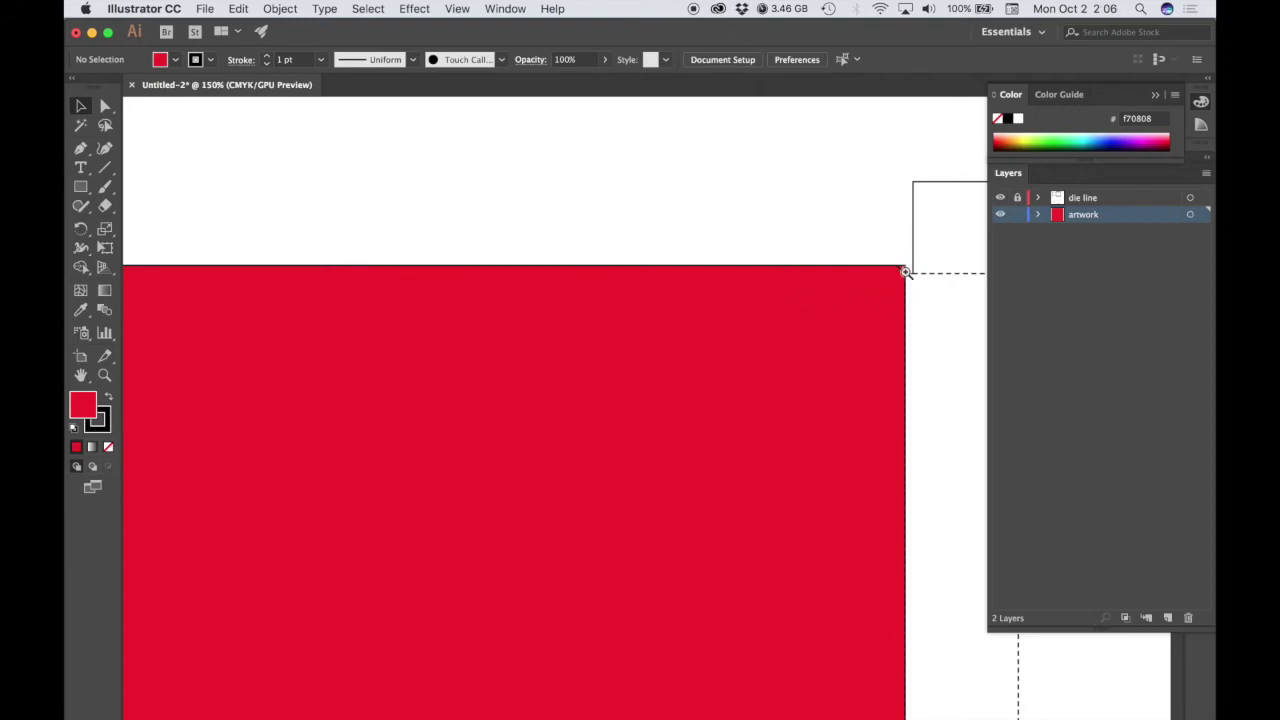
pyautogui.scroll(-2, 905, 272)
pyautogui.scroll(5, 640, 480)
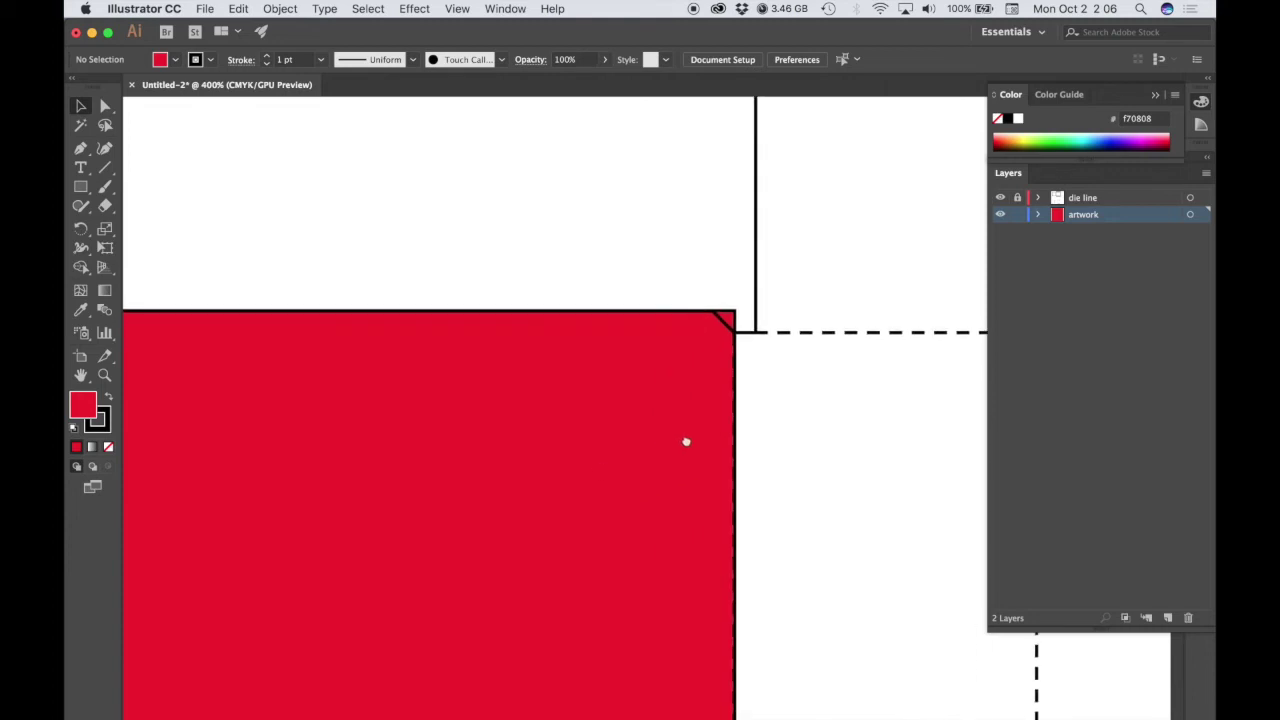
pyautogui.hscroll(-2, 686, 441)
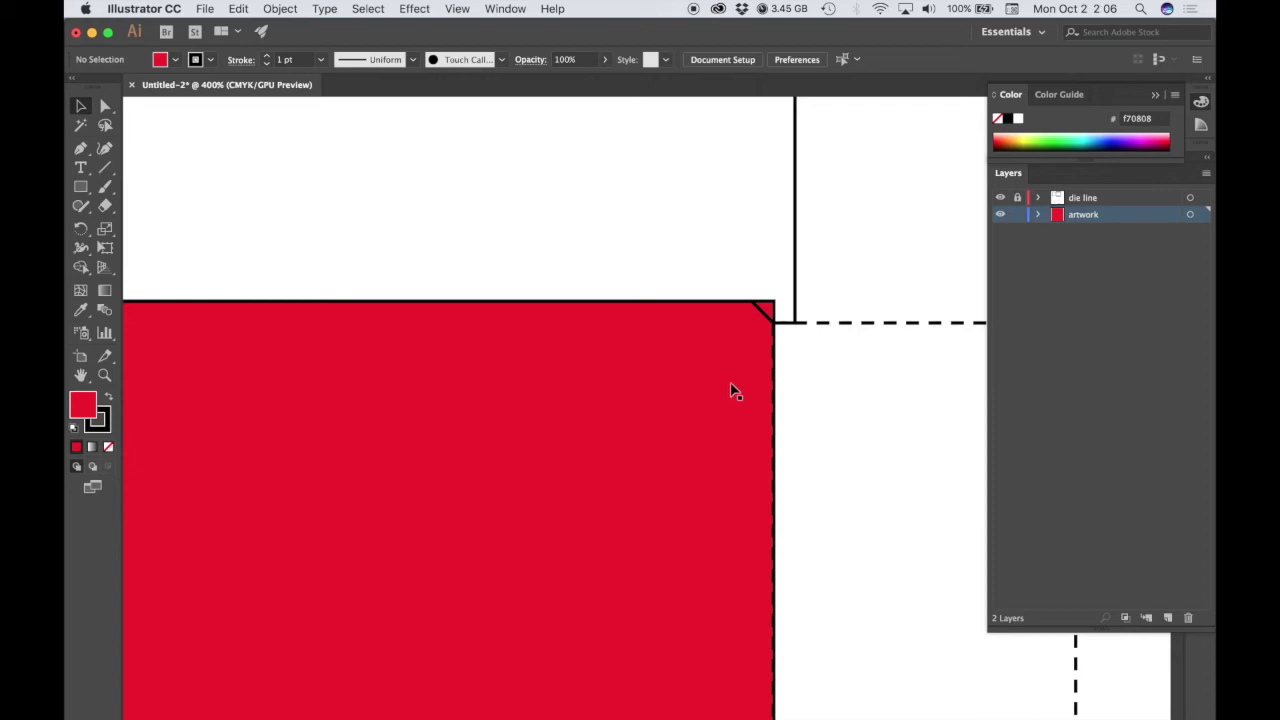
# Reselect the rectangle, return its stroke to None and deselect it.
pyautogui.click(765, 310)
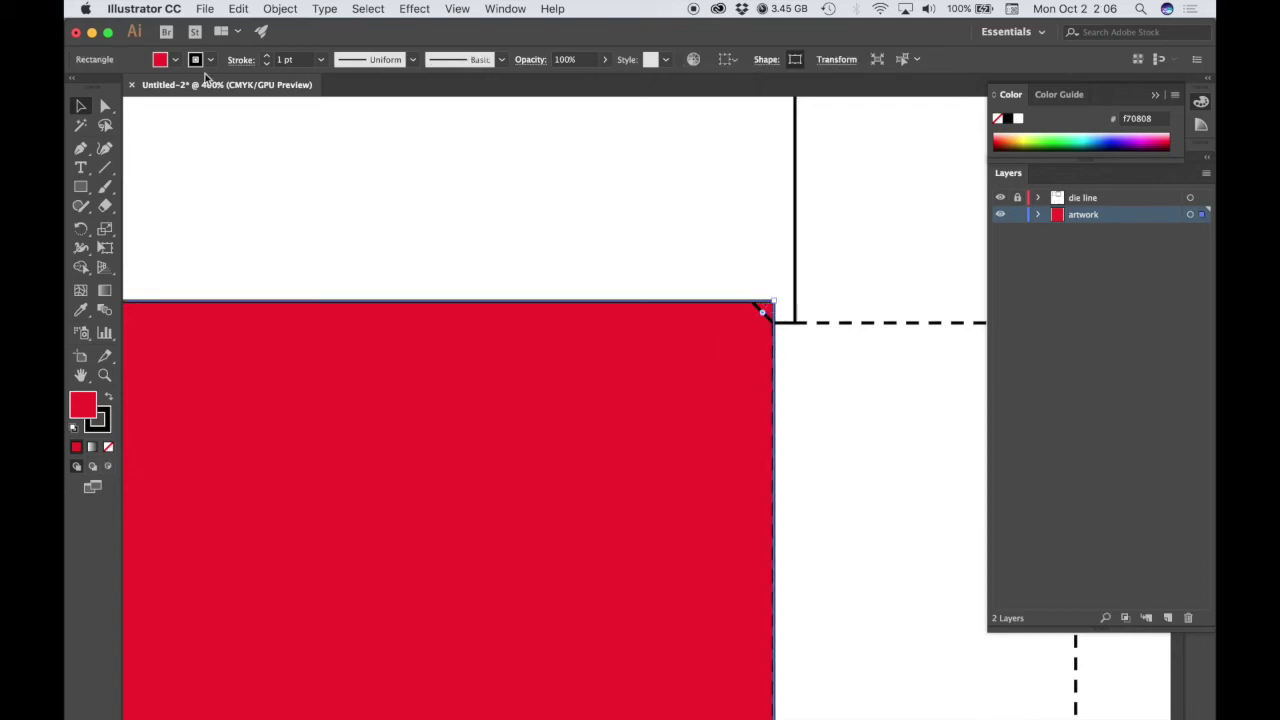
pyautogui.click(210, 62)
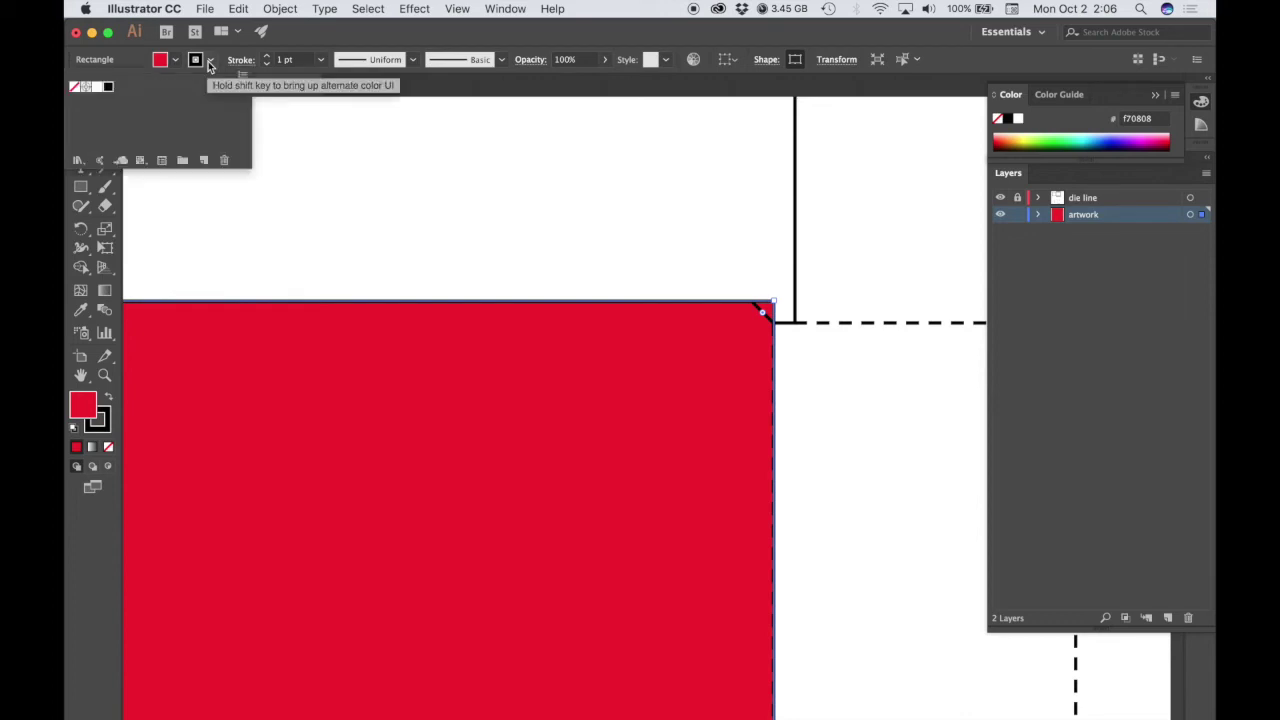
pyautogui.click(76, 90)
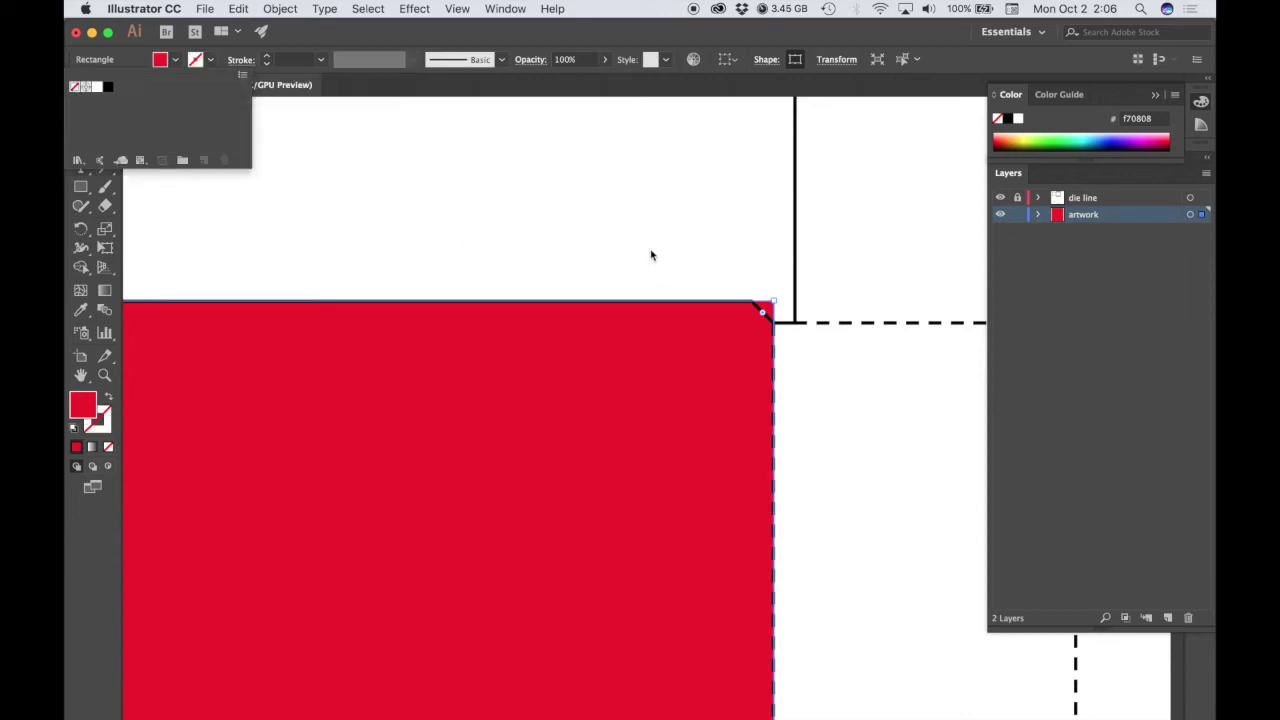
pyautogui.click(745, 253)
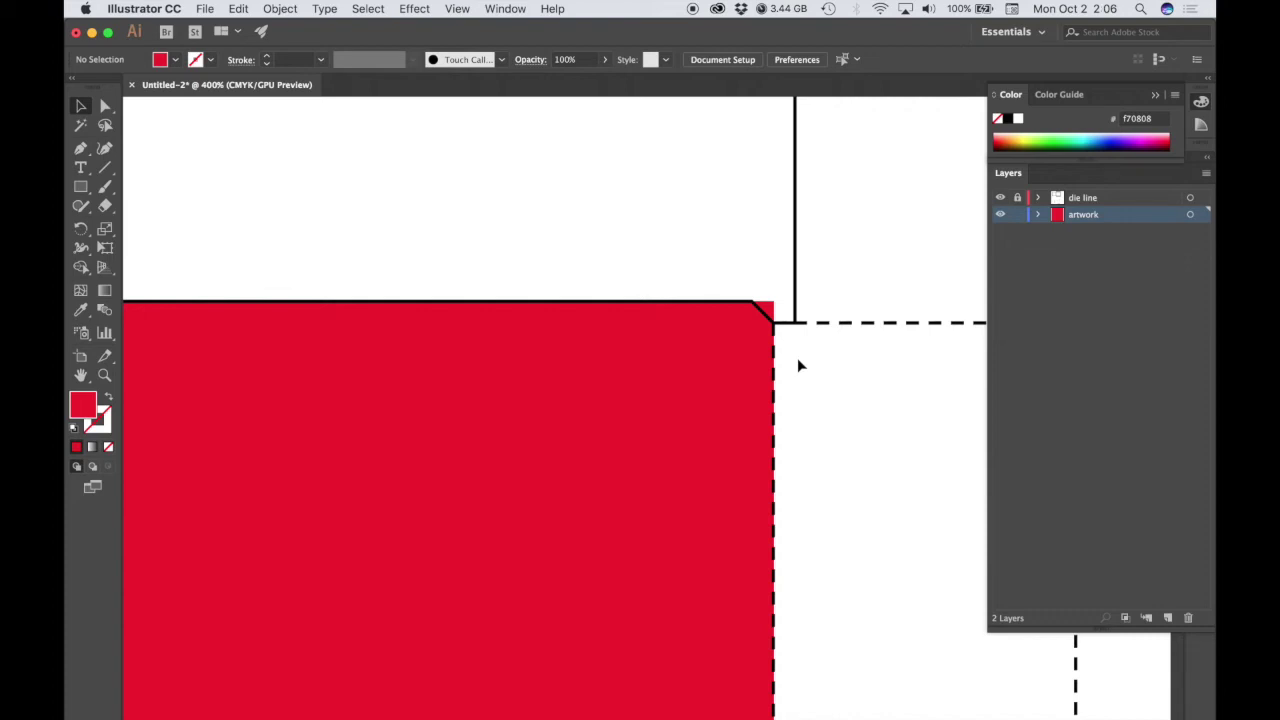
# Zoom to 600% where the red corner overshoots the die line's diagonal cut.
pyautogui.scroll(1, 797, 365)
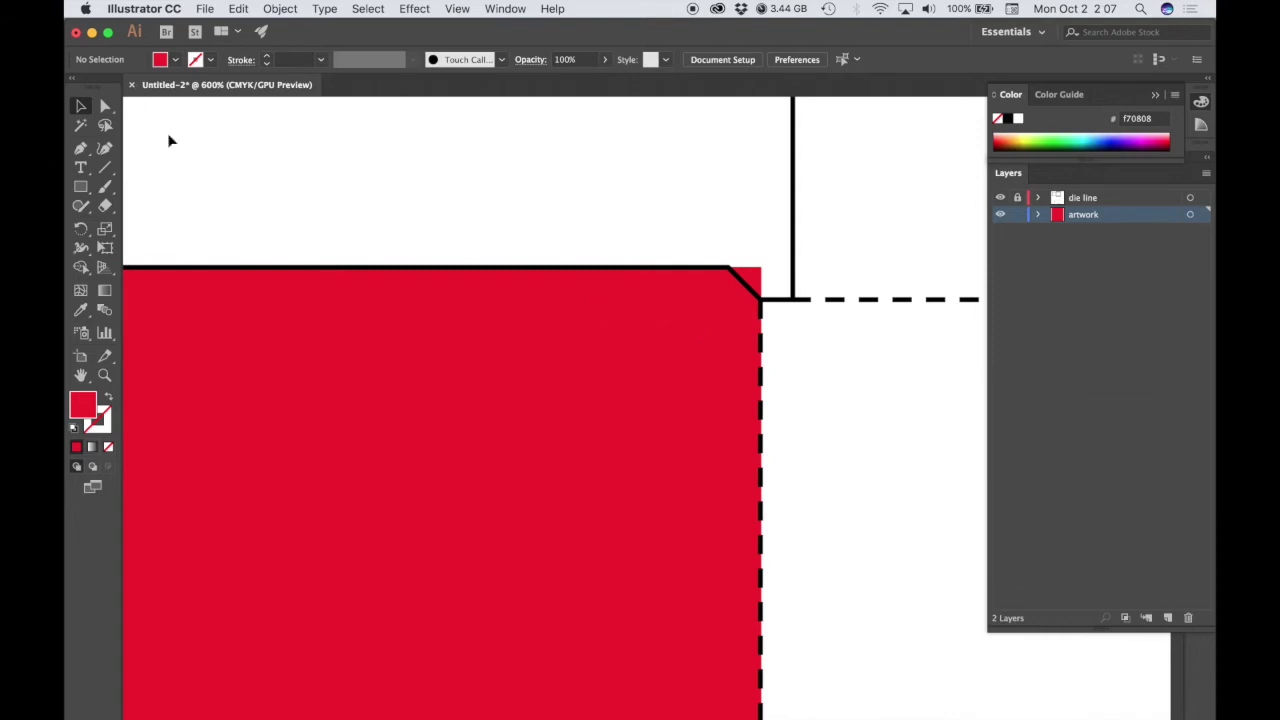
# Add an anchor point on the red panel where the die line's top-right diagonal cut begins.
pyautogui.click(754, 284)
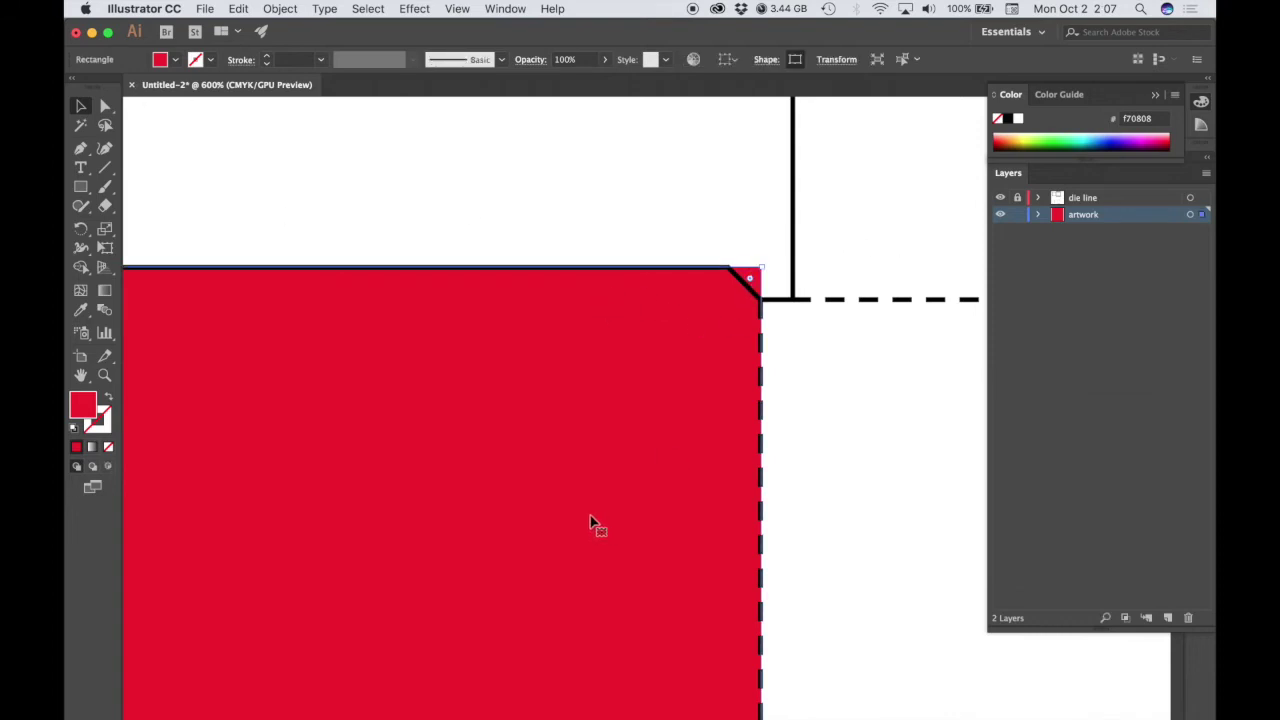
pyautogui.click(81, 150)
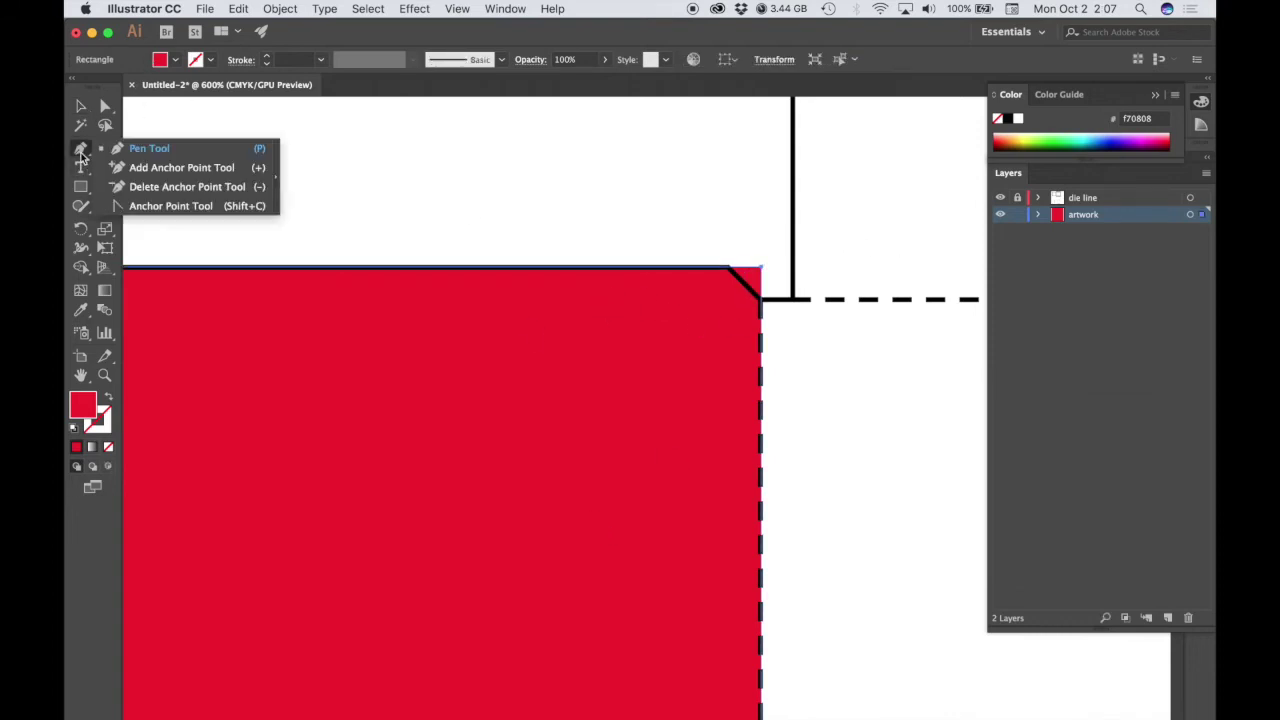
pyautogui.click(145, 170)
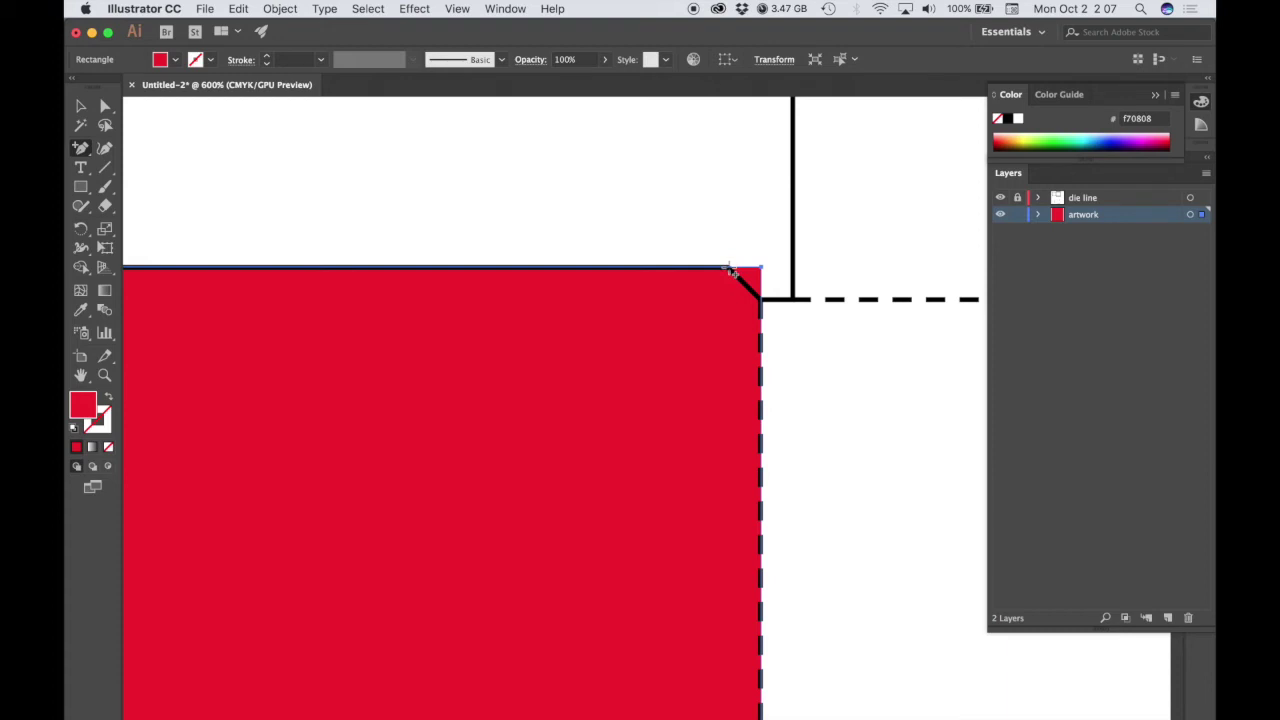
pyautogui.press('super+equal')
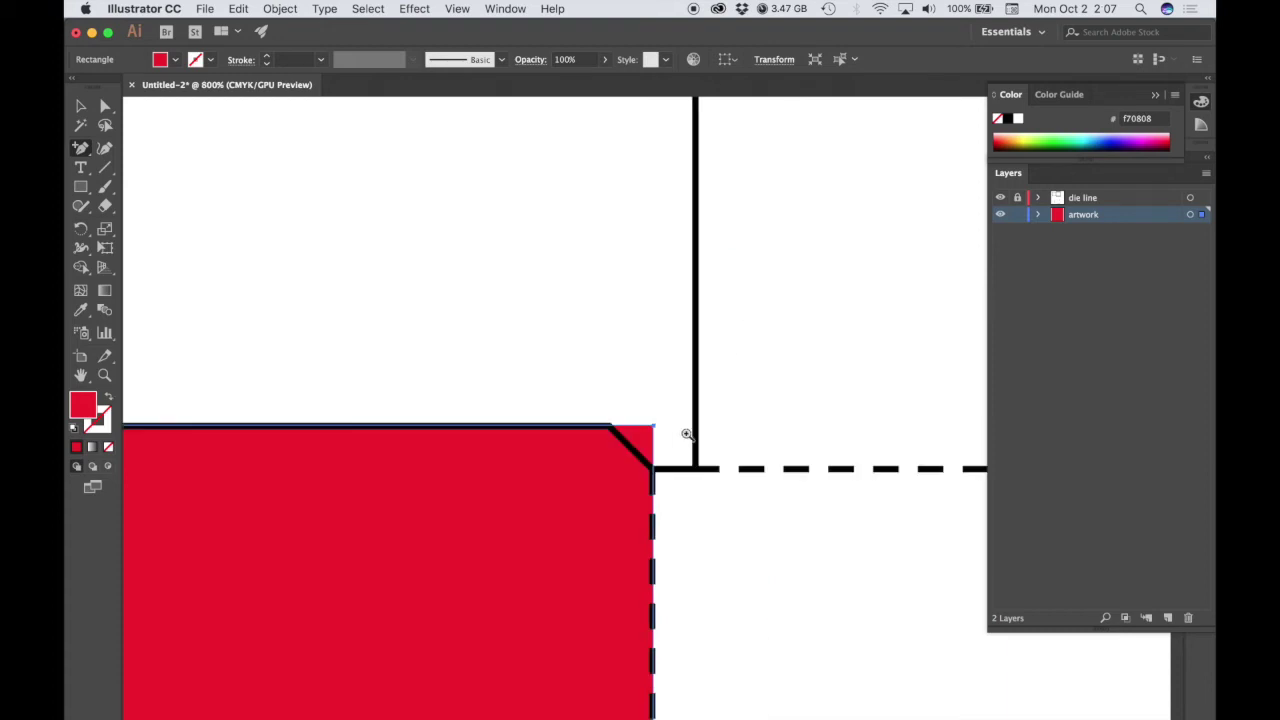
pyautogui.press('super+equal')
pyautogui.press('super+equal')
pyautogui.moveTo(571, 503); pyautogui.dragTo(729, 286)
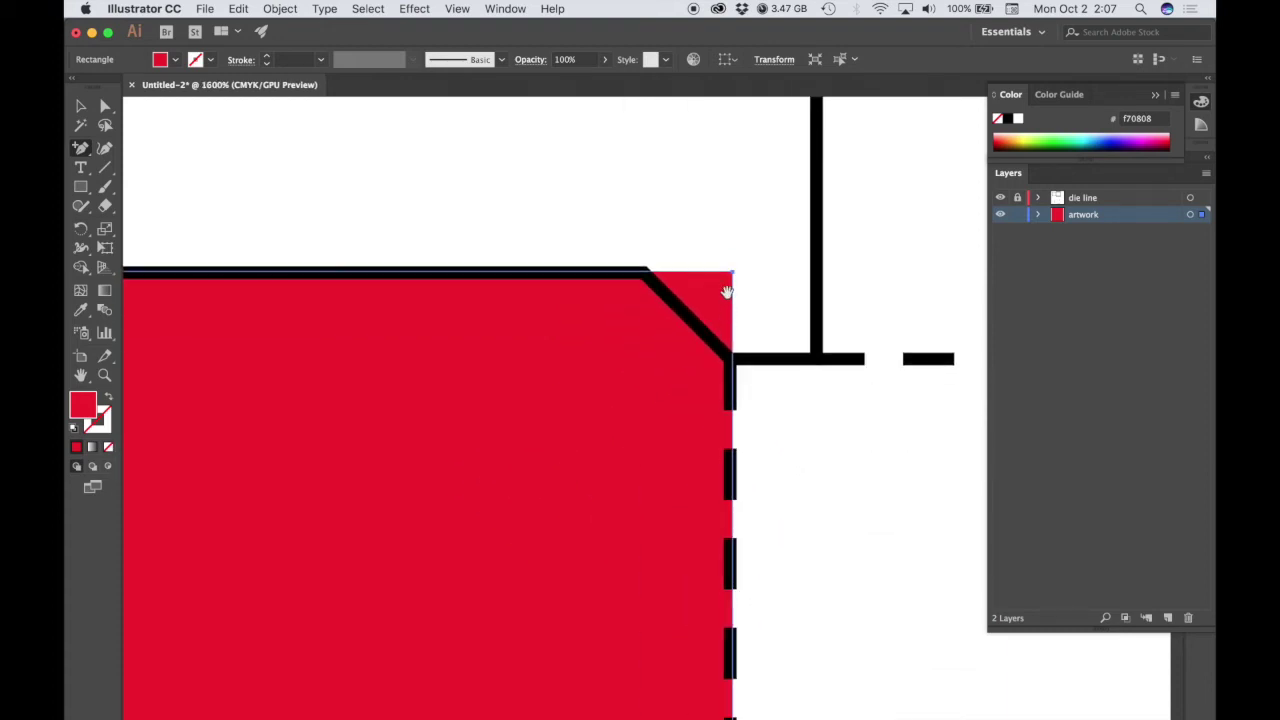
pyautogui.click(647, 276)
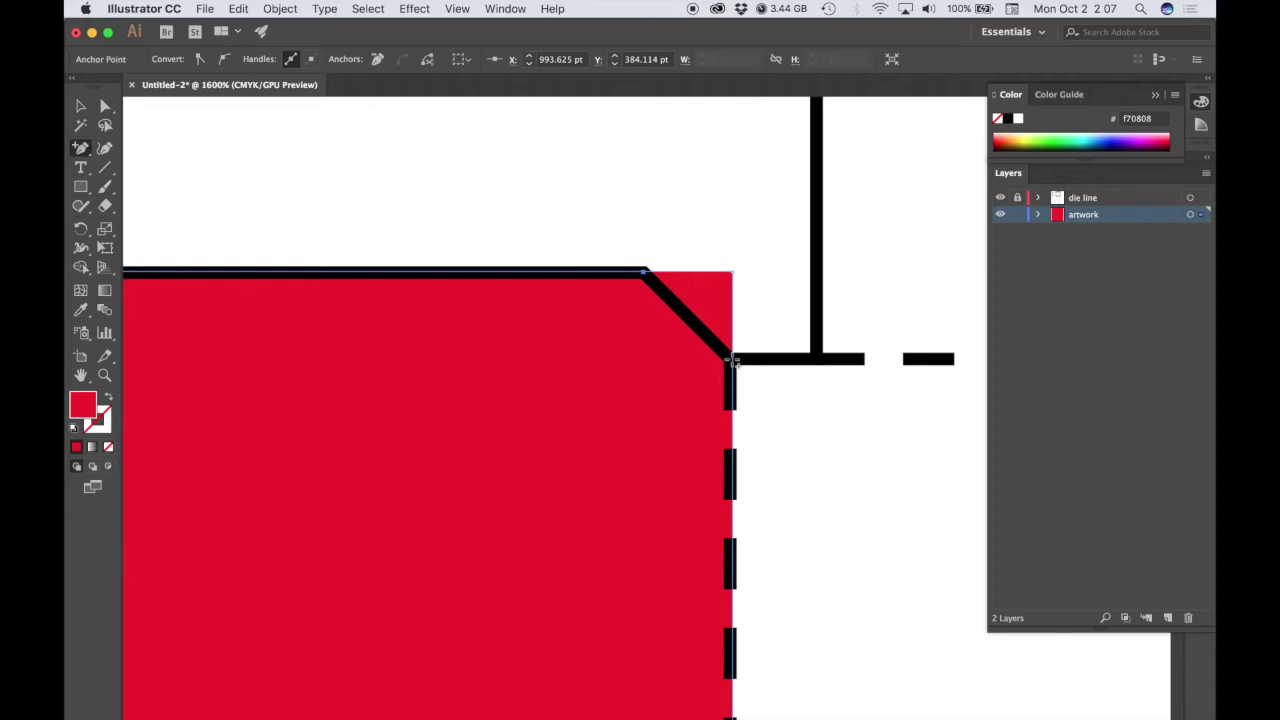
# Delete the red panel's overhanging top-right corner point with the Delete Anchor Point tool.
pyautogui.click(726, 484)
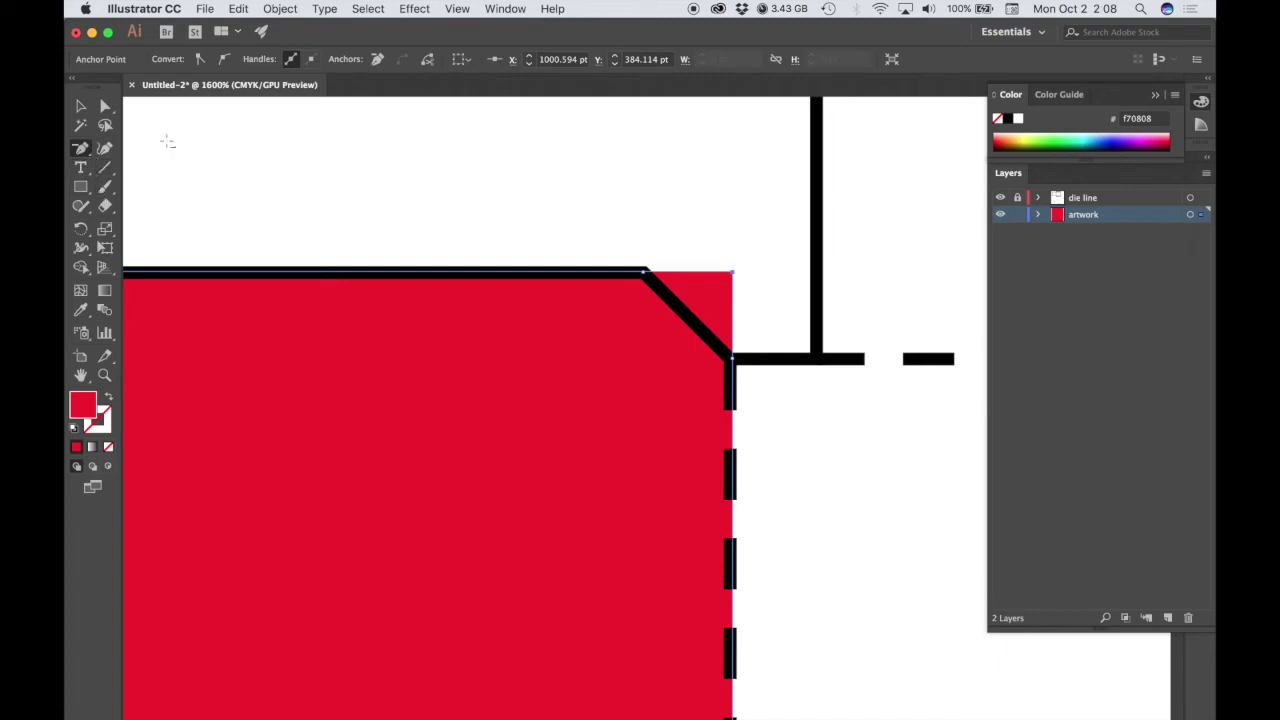
pyautogui.click(80, 150)
pyautogui.click(732, 272)
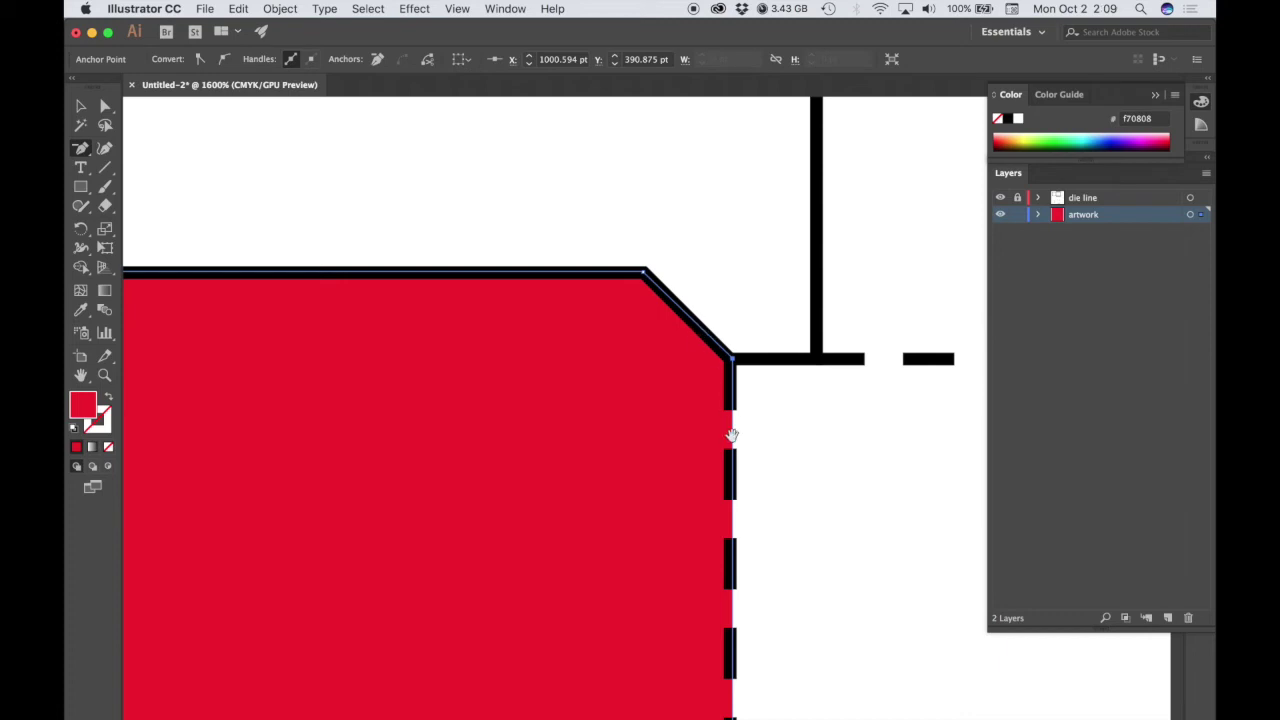
pyautogui.keyDown('alt'); pyautogui.keyDown('super'); pyautogui.click(703, 489); pyautogui.keyUp('super'); pyautogui.keyUp('alt')
pyautogui.moveTo(551, 561); pyautogui.dragTo(693, 217)
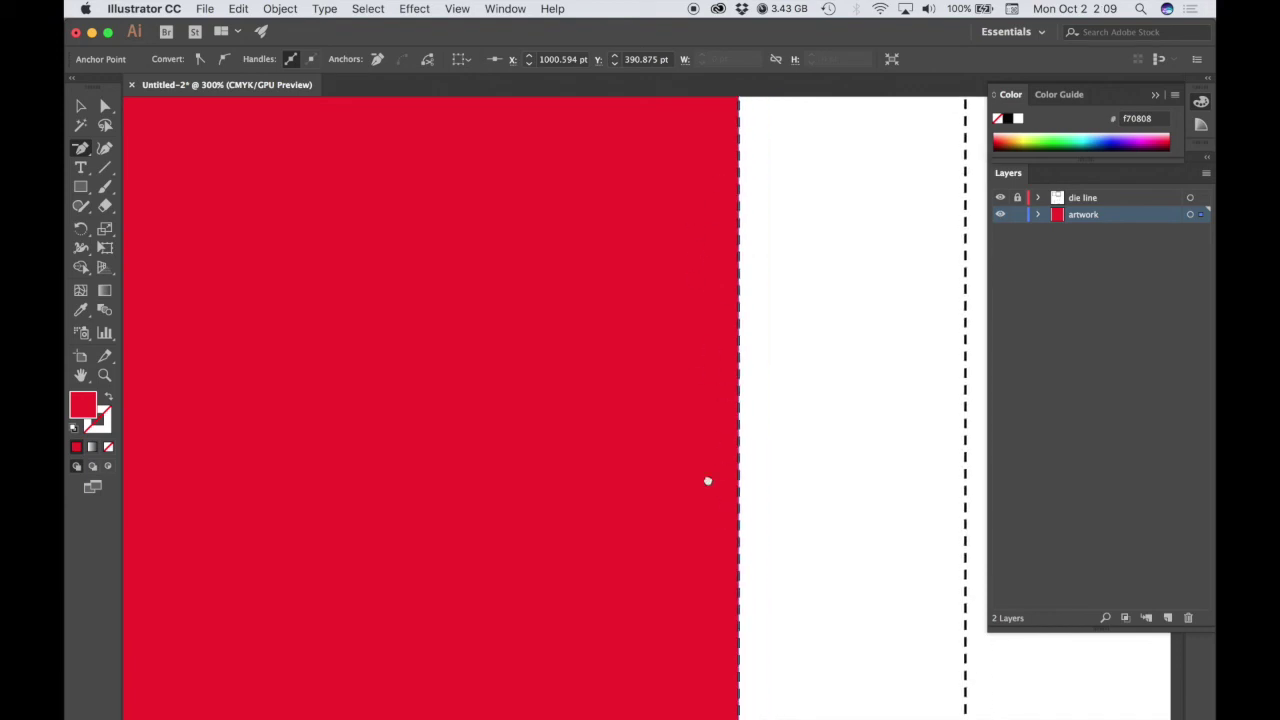
pyautogui.scroll(-10, 706, 477)
pyautogui.keyDown('super'); pyautogui.click(723, 398); pyautogui.keyUp('super')
pyautogui.keyDown('super'); pyautogui.click(723, 398); pyautogui.keyUp('super')
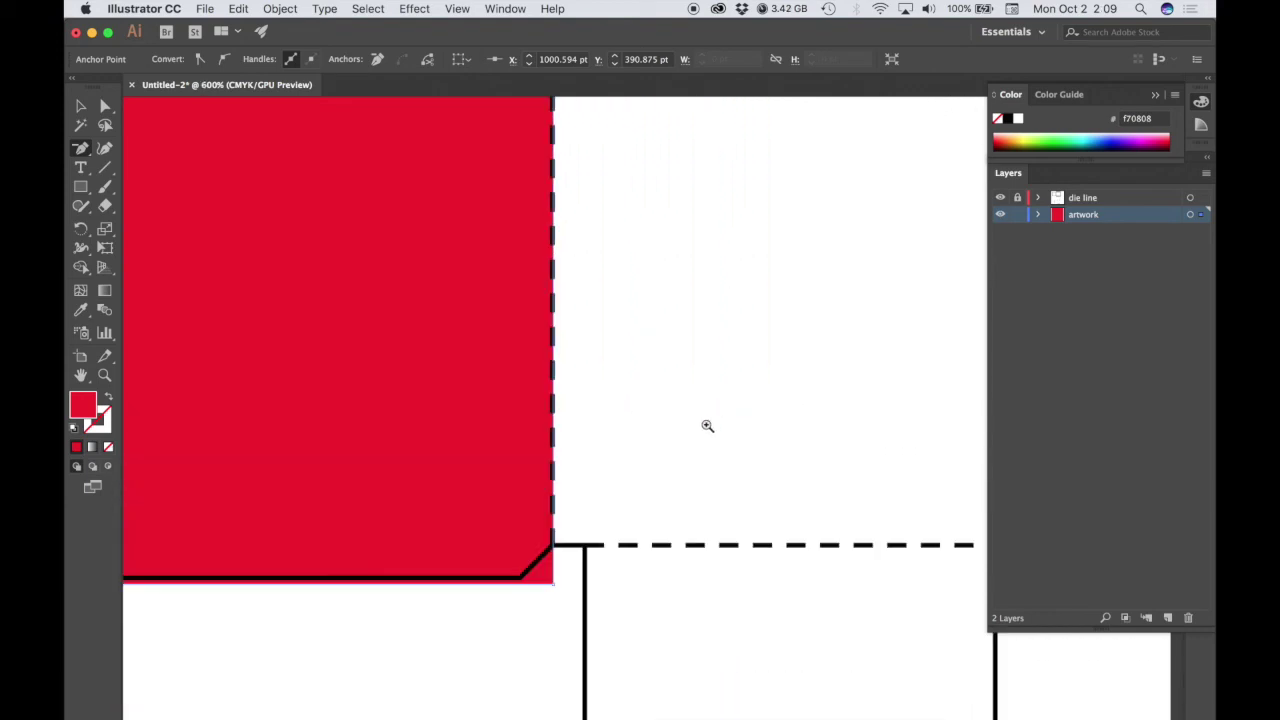
pyautogui.moveTo(531, 431); pyautogui.dragTo(821, 333)
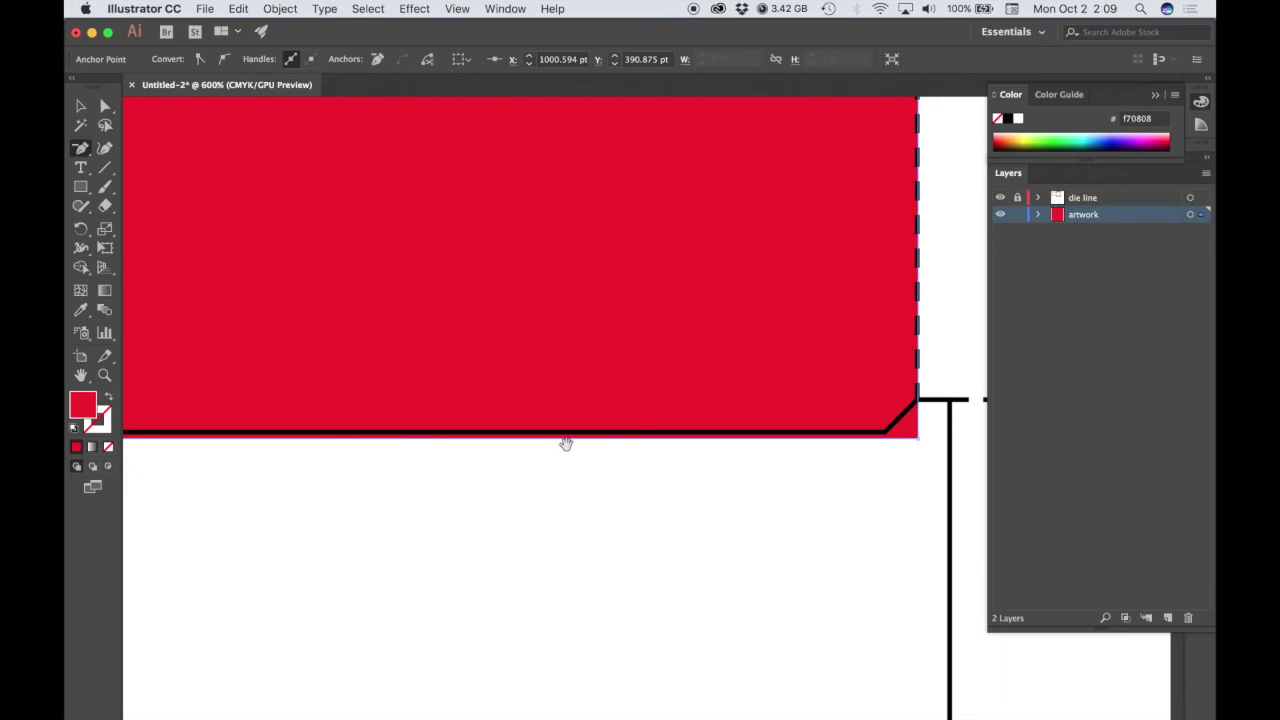
pyautogui.click(81, 106)
pyautogui.keyDown('alt'); pyautogui.keyDown('super'); pyautogui.click(557, 341); pyautogui.keyUp('super'); pyautogui.keyUp('alt')
pyautogui.keyDown('alt'); pyautogui.keyDown('super'); pyautogui.click(558, 342); pyautogui.keyUp('super'); pyautogui.keyUp('alt')
pyautogui.keyDown('alt'); pyautogui.keyDown('super'); pyautogui.click(557, 341); pyautogui.keyUp('super'); pyautogui.keyUp('alt')
pyautogui.keyDown('alt'); pyautogui.keyDown('super'); pyautogui.click(557, 341); pyautogui.keyUp('super'); pyautogui.keyUp('alt')
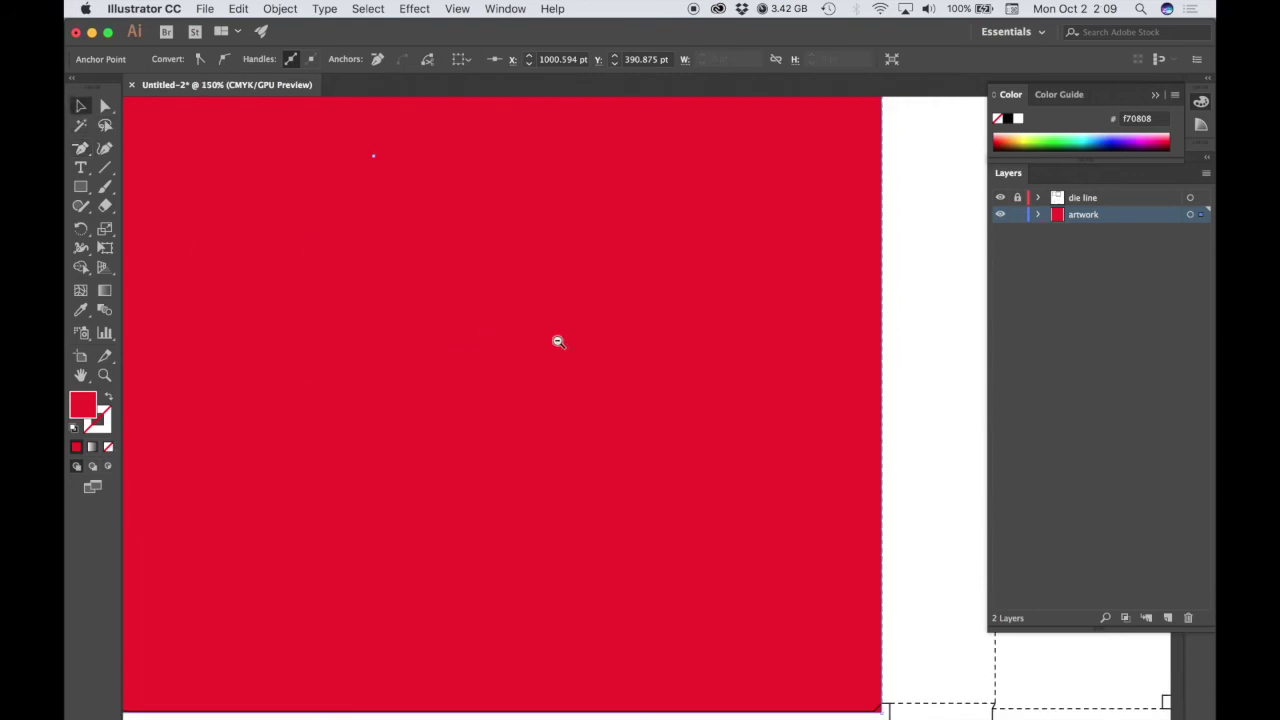
pyautogui.keyDown('alt'); pyautogui.keyDown('super'); pyautogui.click(568, 650); pyautogui.keyUp('super'); pyautogui.keyUp('alt')
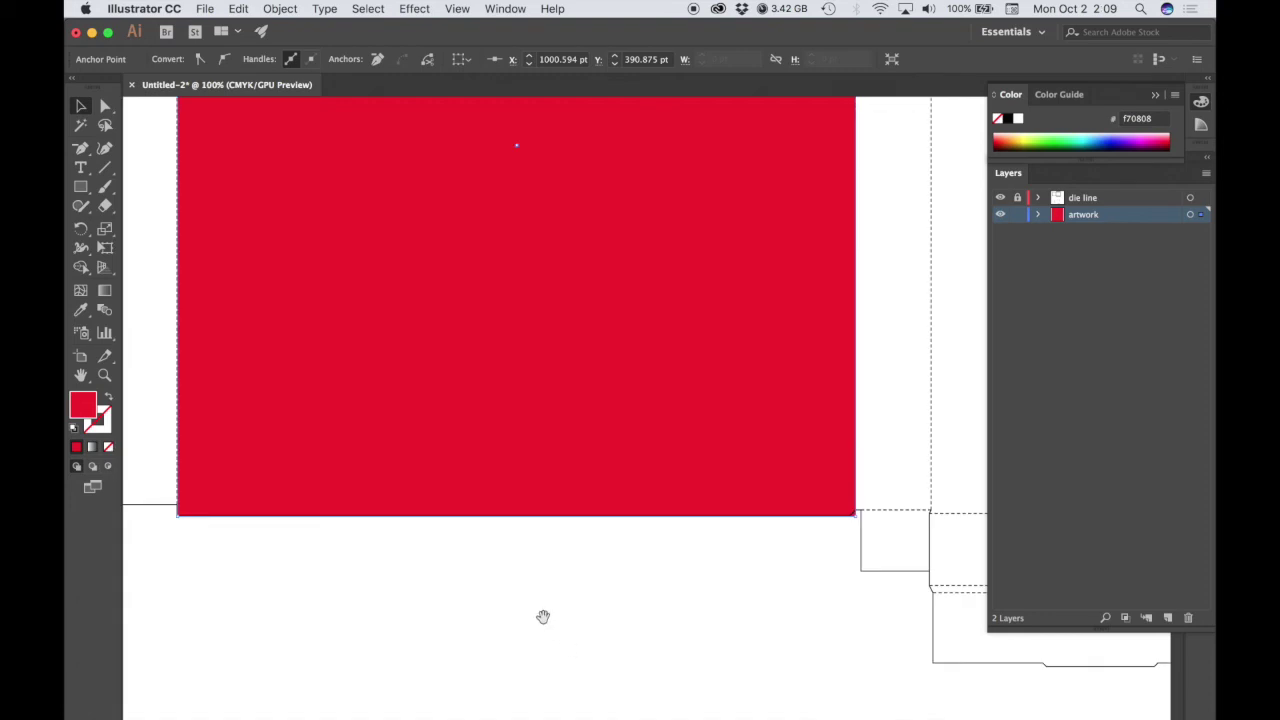
pyautogui.keyDown('super'); pyautogui.click(626, 534); pyautogui.keyUp('super')
pyautogui.keyDown('super'); pyautogui.click(589, 486); pyautogui.keyUp('super')
pyautogui.keyDown('super'); pyautogui.click(602, 472); pyautogui.keyUp('super')
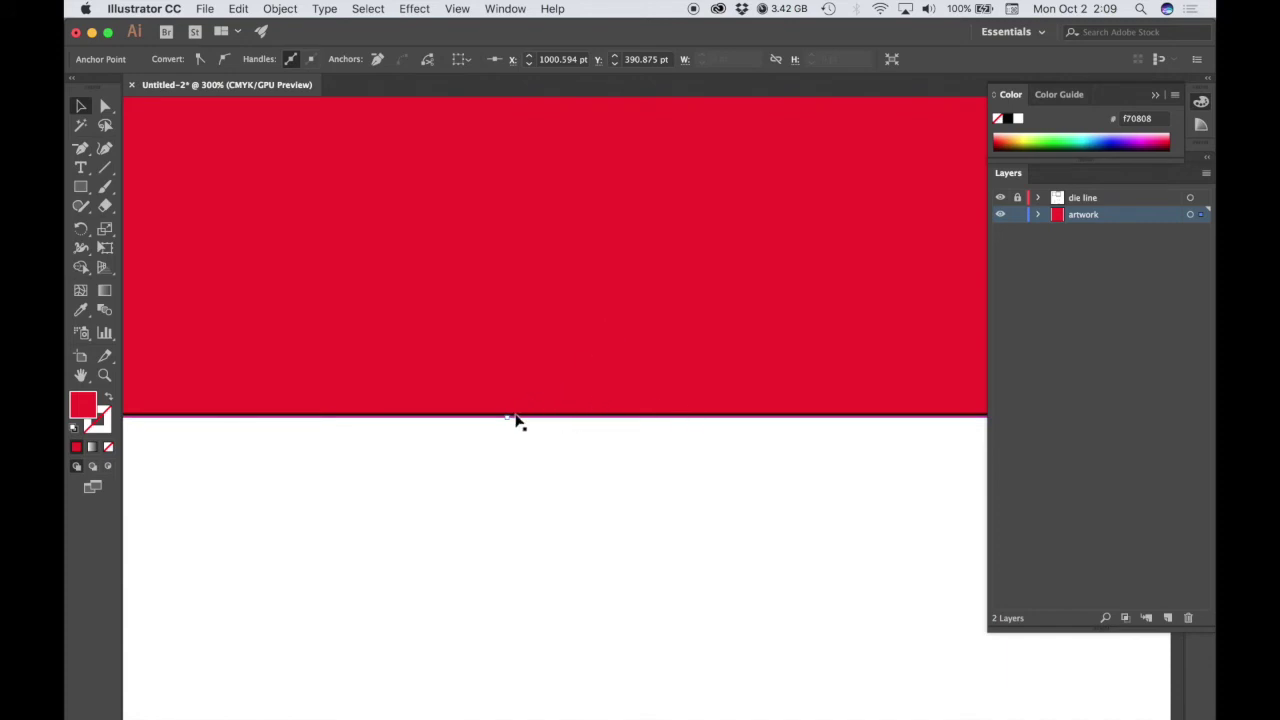
pyautogui.click(82, 106)
pyautogui.moveTo(507, 422); pyautogui.dragTo(507, 414)
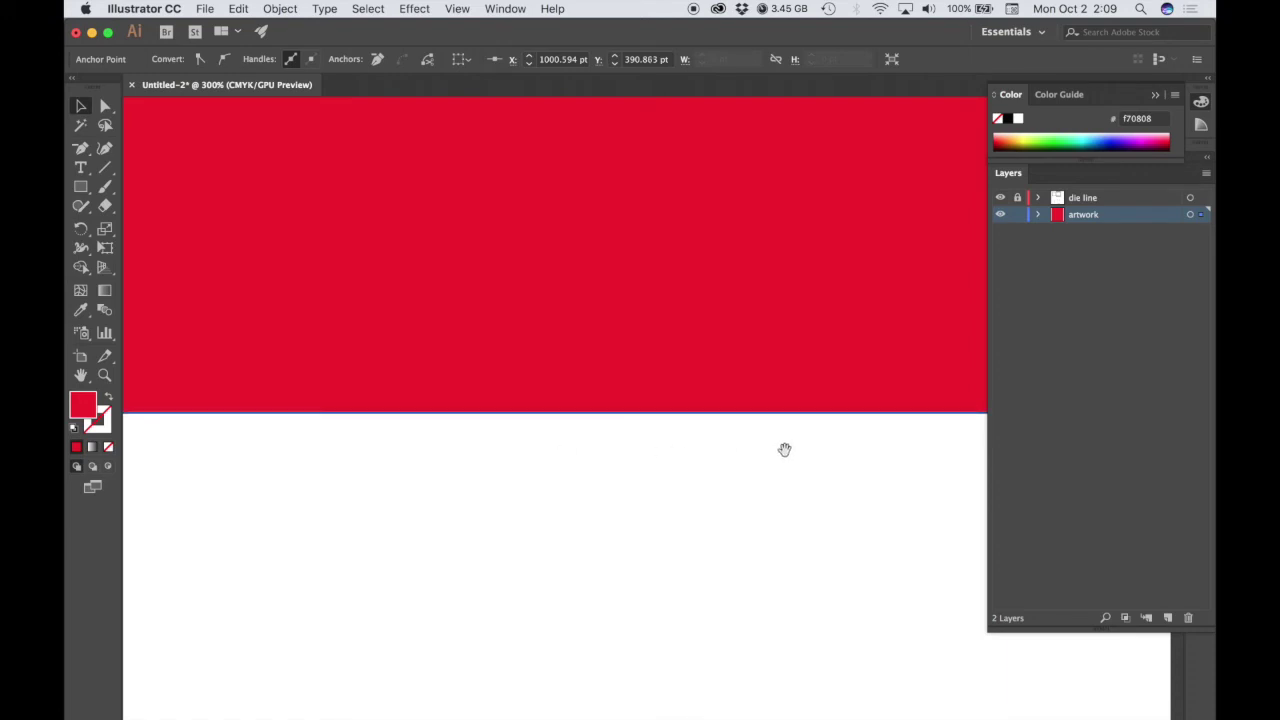
pyautogui.moveTo(783, 449); pyautogui.dragTo(337, 451)
pyautogui.keyDown('super'); pyautogui.click(631, 451); pyautogui.keyUp('super')
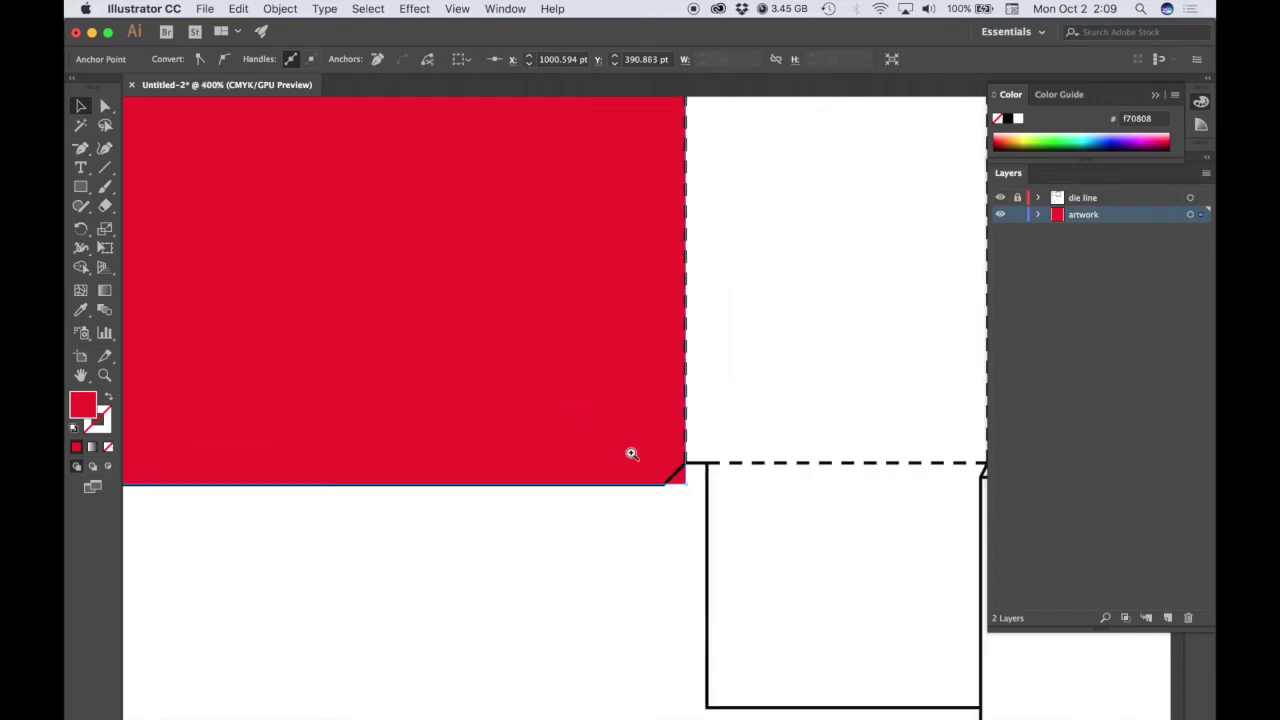
# Add anchor points on the red panel where the lower bevel meets the right and bottom edges.
pyautogui.press('shift+super+a')
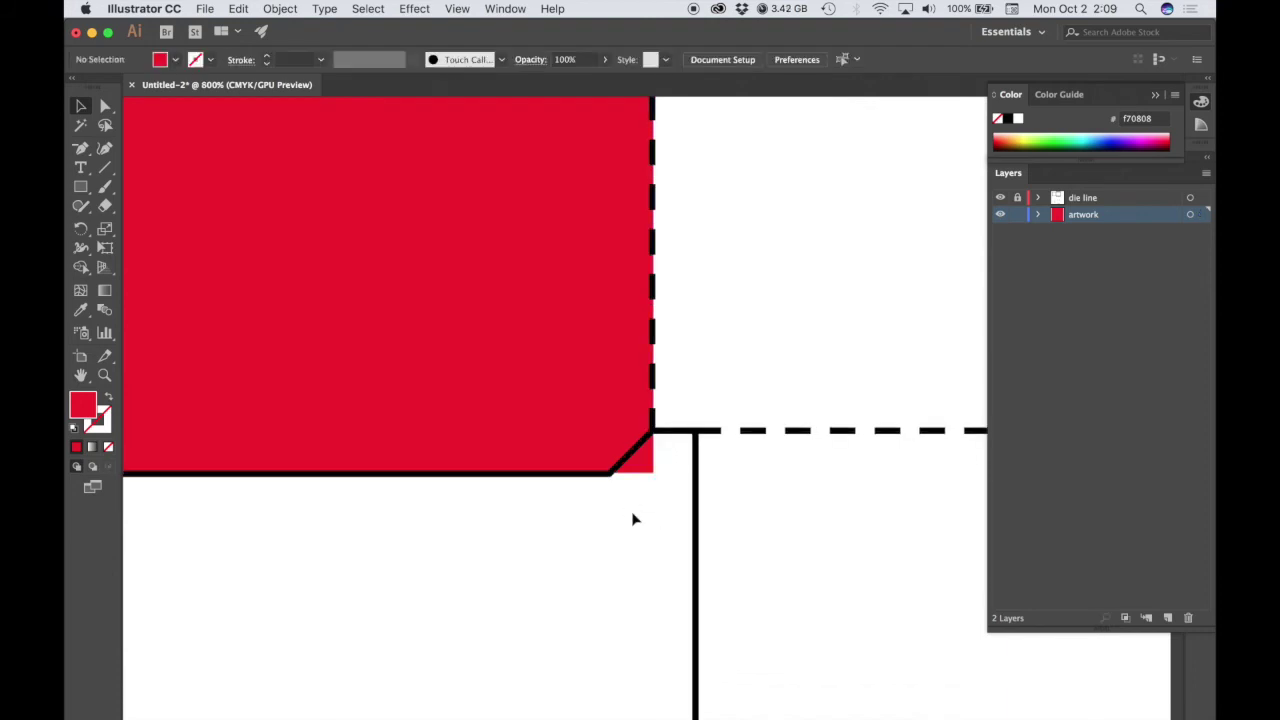
pyautogui.moveTo(660, 500)
pyautogui.mouseDown()
pyautogui.moveTo(583, 457)
pyautogui.moveTo(637, 500)
pyautogui.mouseUp()
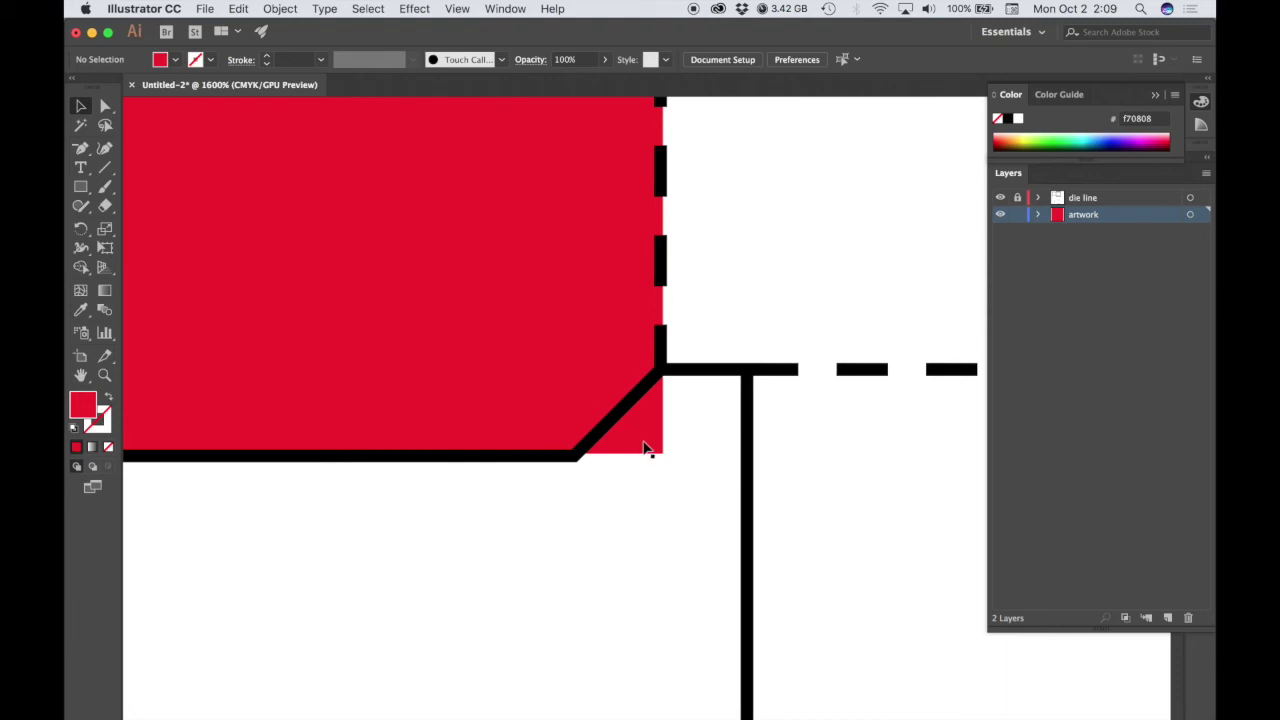
pyautogui.click(651, 446)
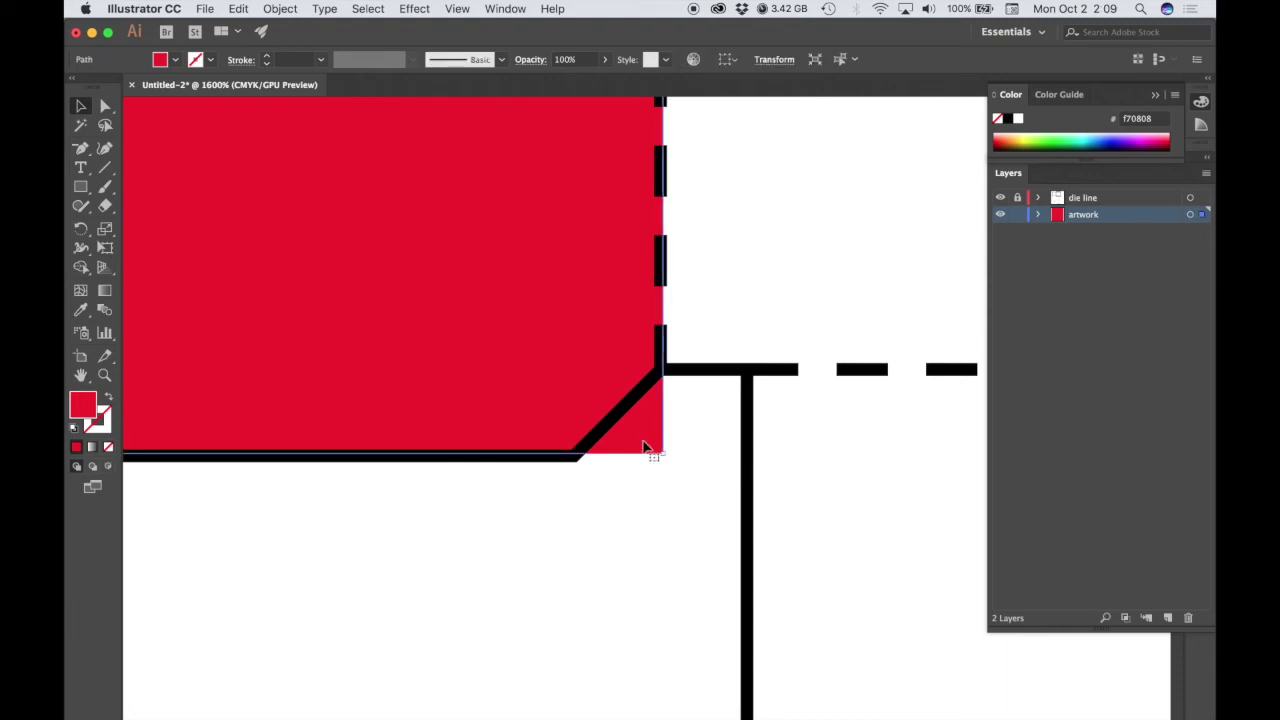
pyautogui.click(81, 150)
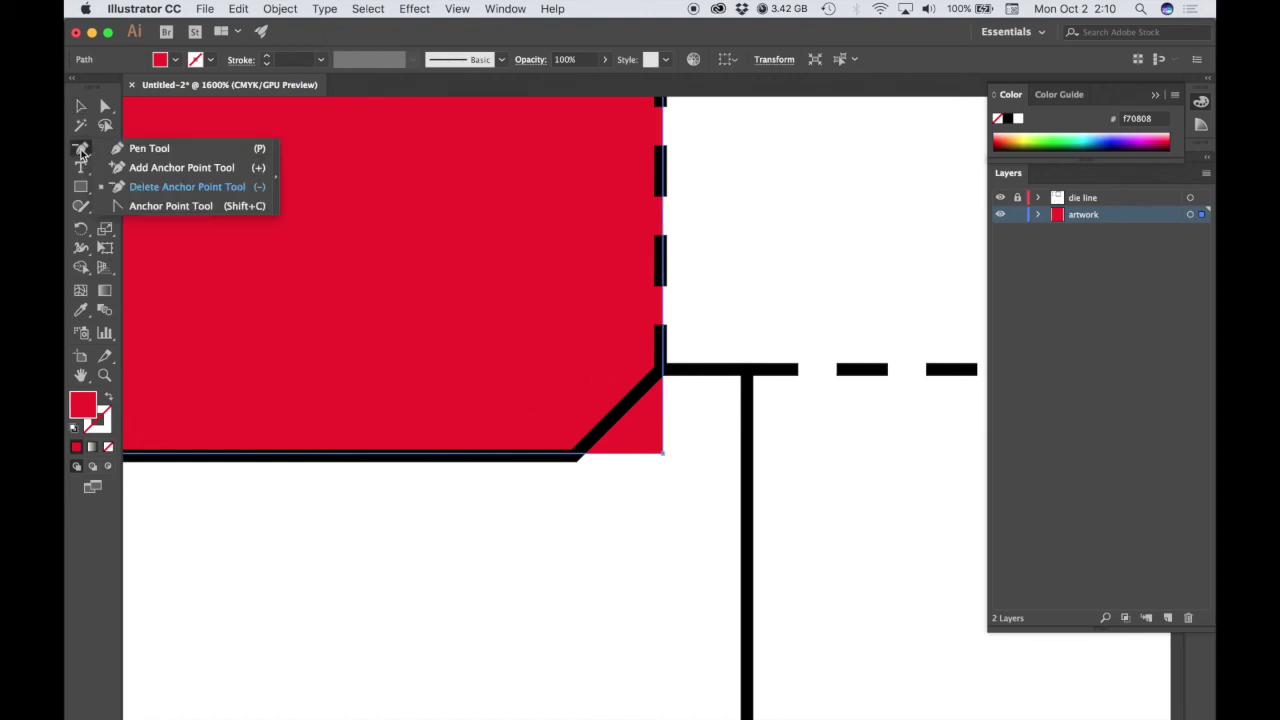
pyautogui.click(150, 168)
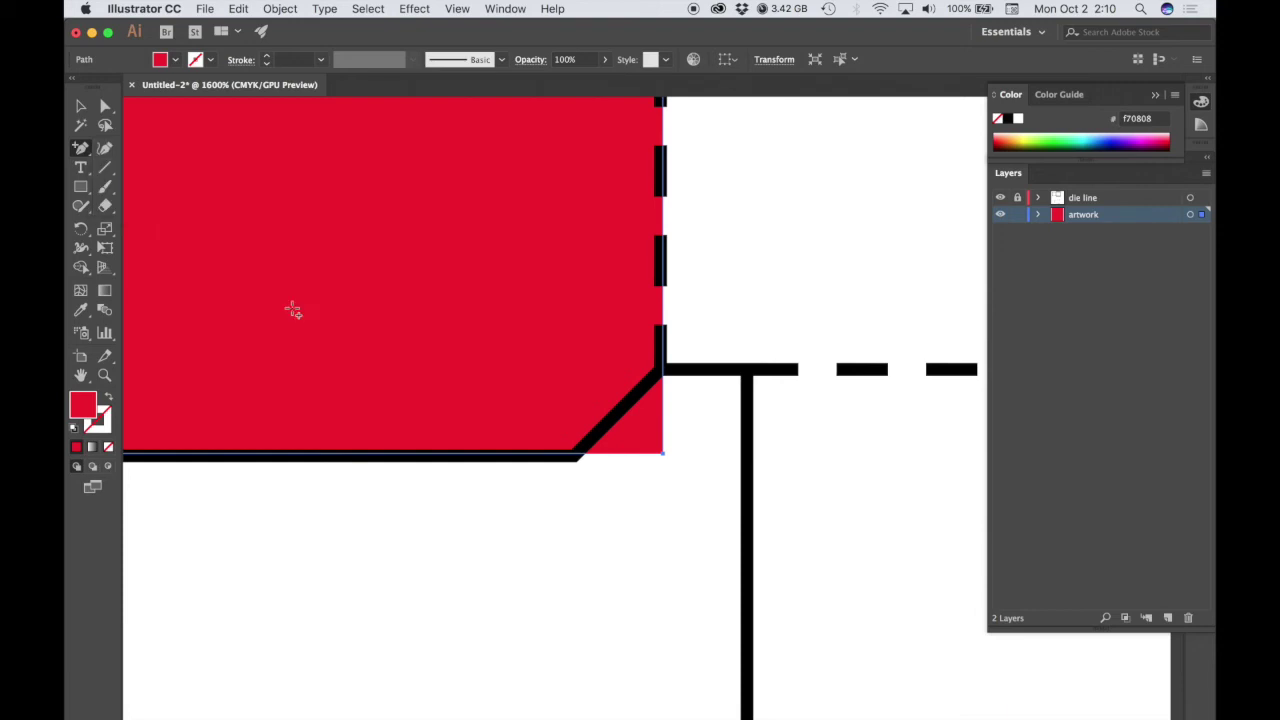
pyautogui.click(662, 370)
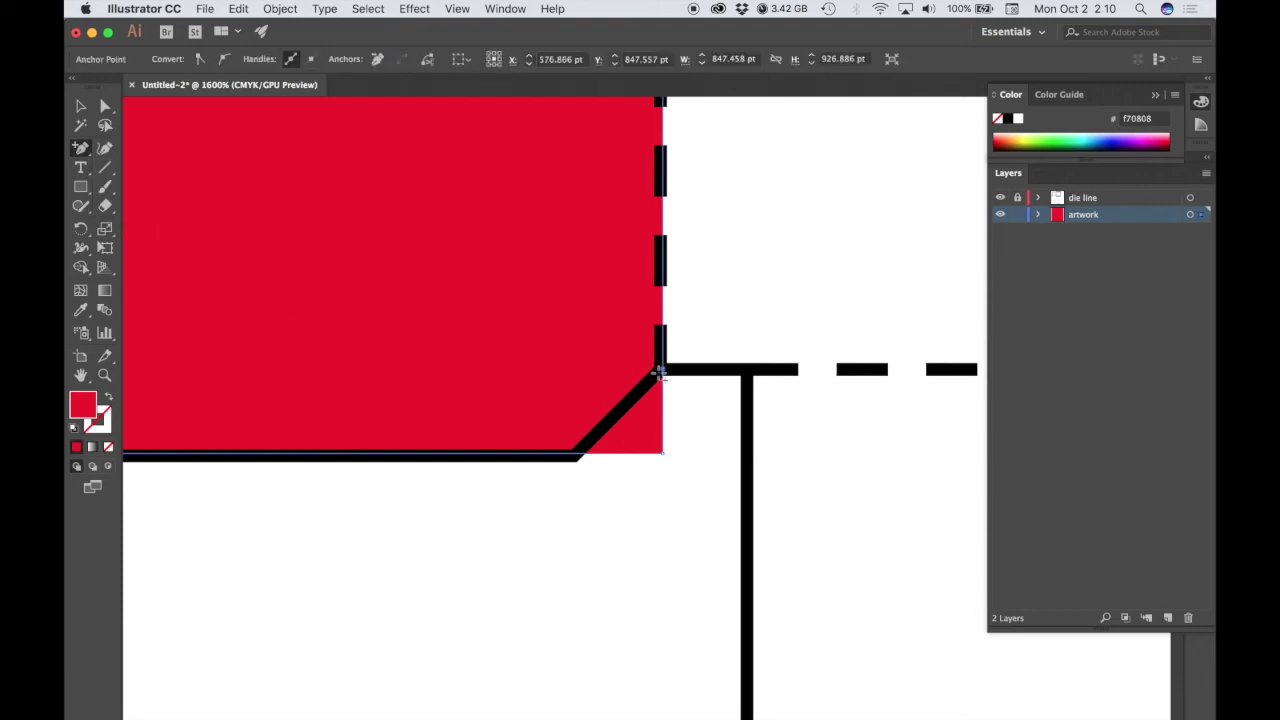
pyautogui.click(578, 455)
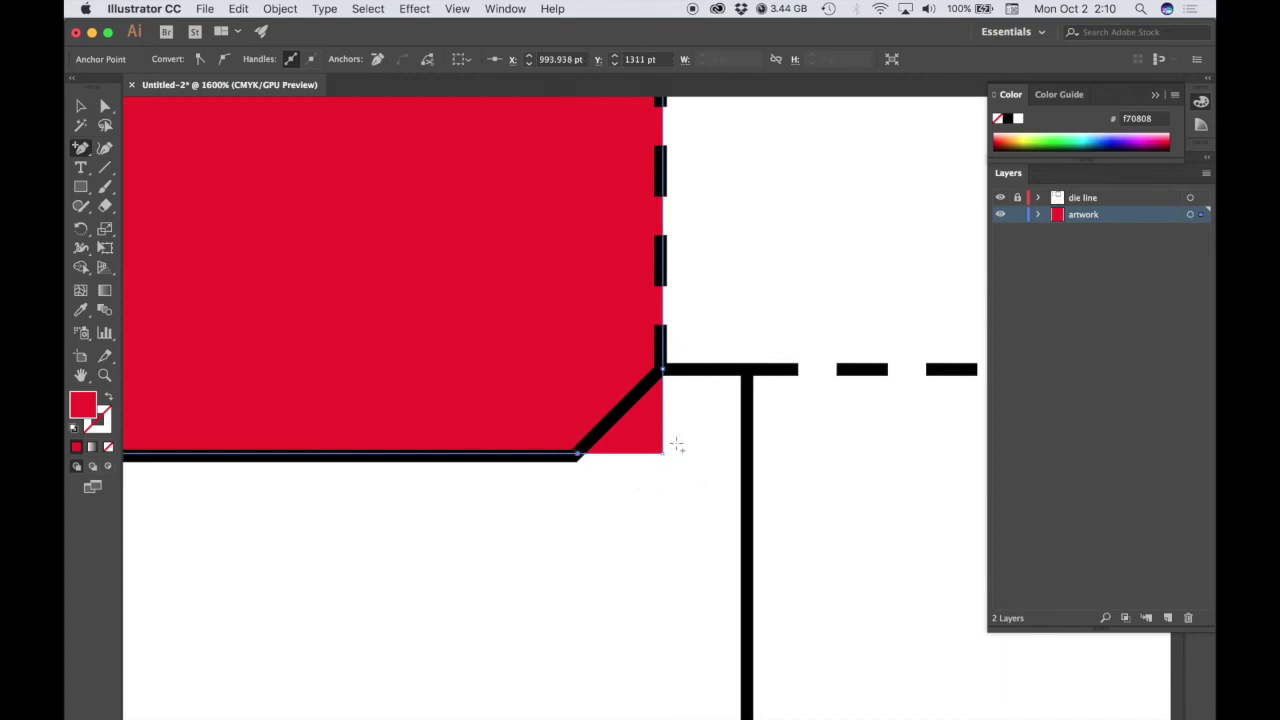
# Remove the red panel's overhanging bottom-right corner point.
pyautogui.click(81, 150)
pyautogui.click(155, 172)
pyautogui.click(663, 454)
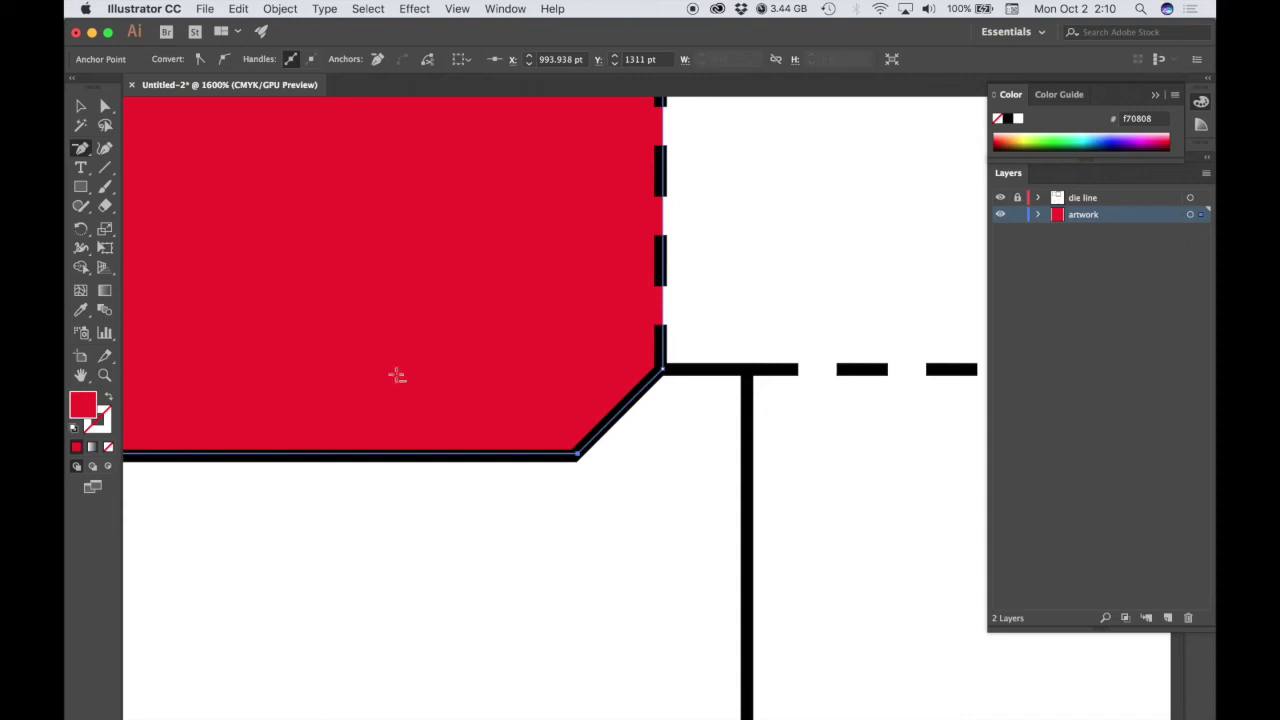
pyautogui.click(81, 105)
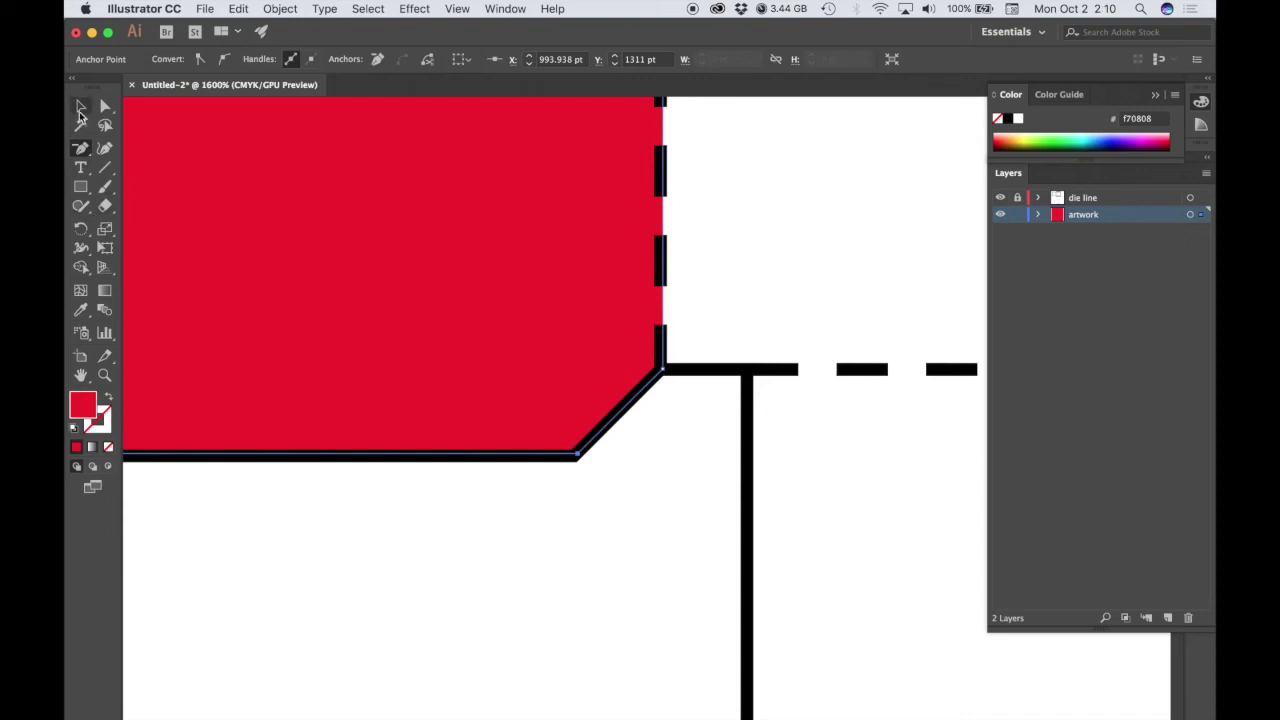
# Zoom out to view the whole trimmed red panel and deselect it.
pyautogui.keyDown('alt'); pyautogui.keyDown('super'); pyautogui.click(551, 357); pyautogui.keyUp('super'); pyautogui.keyUp('alt')
pyautogui.keyDown('alt'); pyautogui.keyDown('super'); pyautogui.click(553, 357); pyautogui.keyUp('super'); pyautogui.keyUp('alt')
pyautogui.keyDown('alt'); pyautogui.keyDown('super'); pyautogui.click(555, 358); pyautogui.keyUp('super'); pyautogui.keyUp('alt')
pyautogui.keyDown('alt'); pyautogui.keyDown('super'); pyautogui.click(567, 376); pyautogui.keyUp('super'); pyautogui.keyUp('alt')
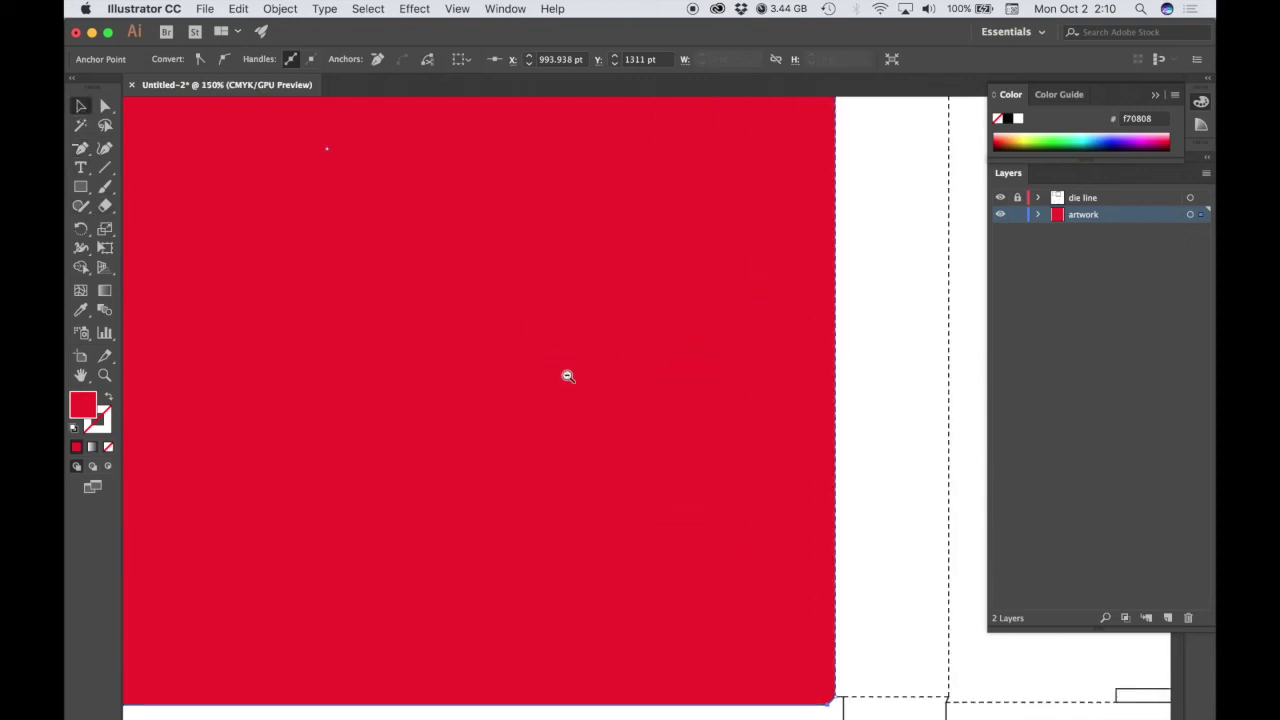
pyautogui.keyDown('alt'); pyautogui.keyDown('super'); pyautogui.click(567, 376); pyautogui.keyUp('super'); pyautogui.keyUp('alt')
pyautogui.keyDown('alt'); pyautogui.keyDown('super'); pyautogui.click(567, 376); pyautogui.keyUp('super'); pyautogui.keyUp('alt')
pyautogui.keyDown('alt'); pyautogui.keyDown('super'); pyautogui.click(567, 376); pyautogui.keyUp('super'); pyautogui.keyUp('alt')
pyautogui.moveTo(568, 484); pyautogui.dragTo(577, 332)
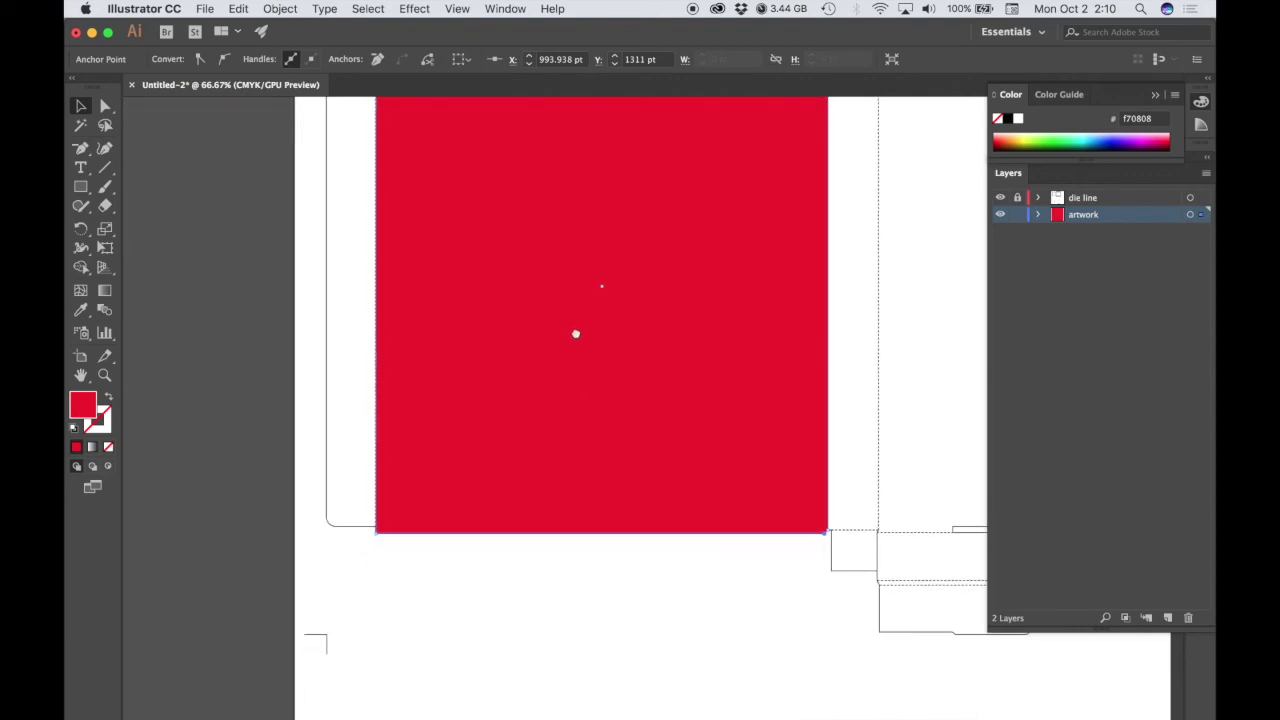
pyautogui.click(781, 584)
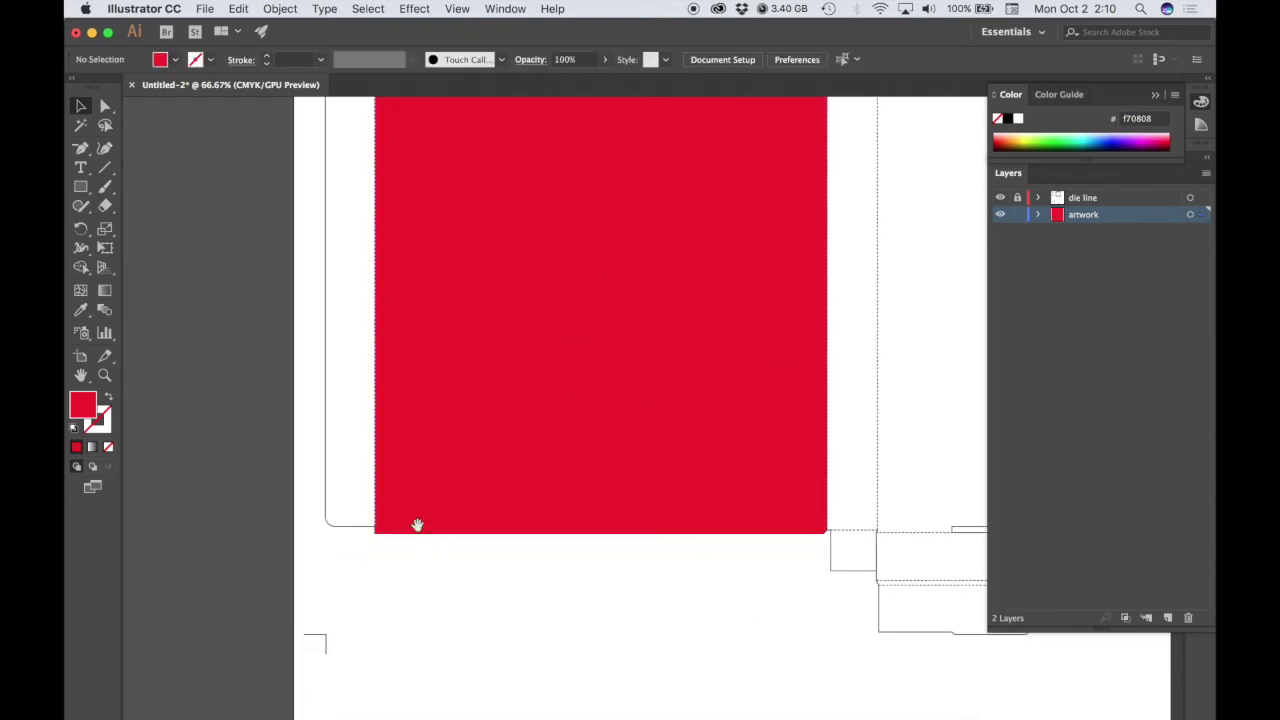
# Select the red panel and check its right edge sits on the dashed fold line.
pyautogui.moveTo(382, 533); pyautogui.dragTo(820, 594)
pyautogui.moveTo(544, 379); pyautogui.dragTo(753, 592)
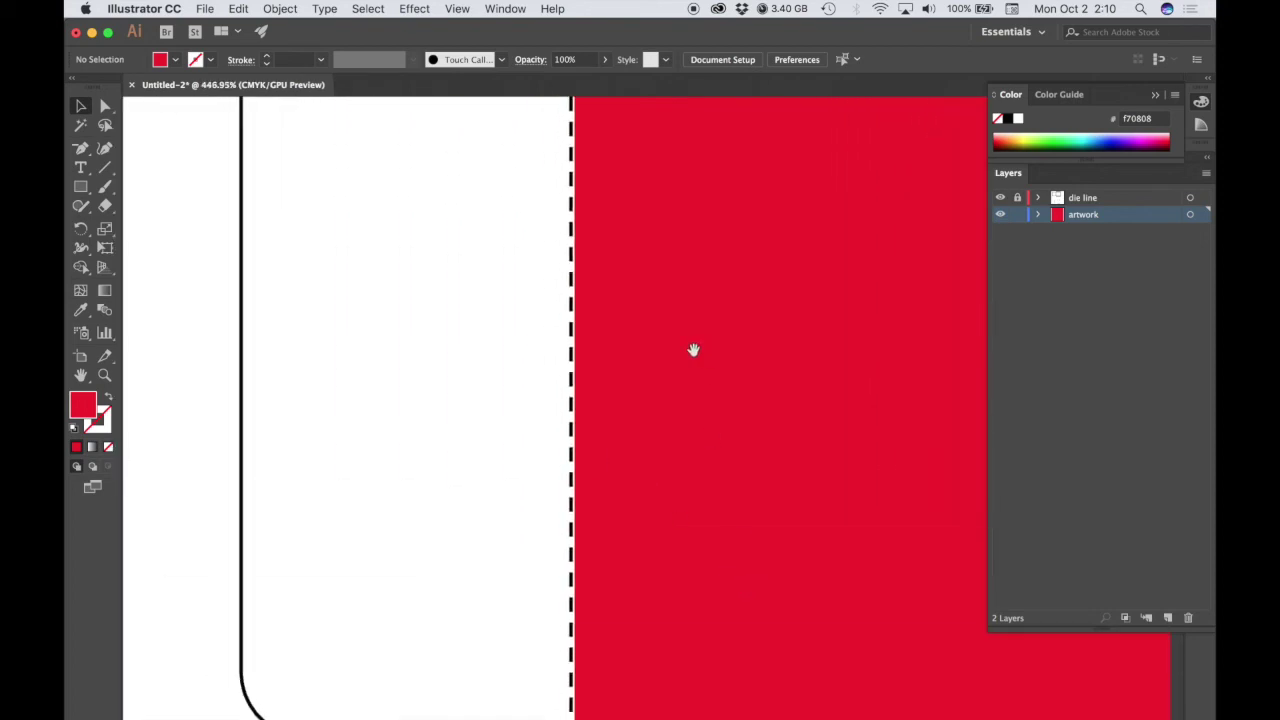
pyautogui.scroll(3, 732, 332)
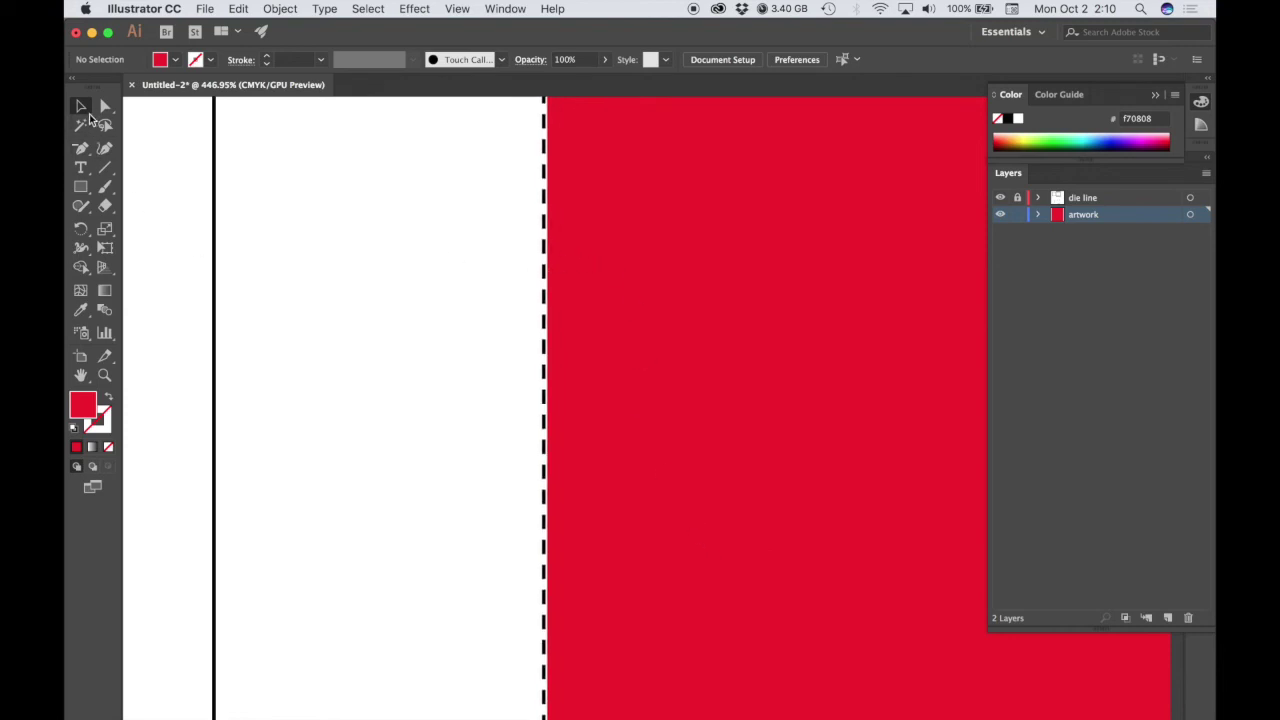
pyautogui.click(681, 245)
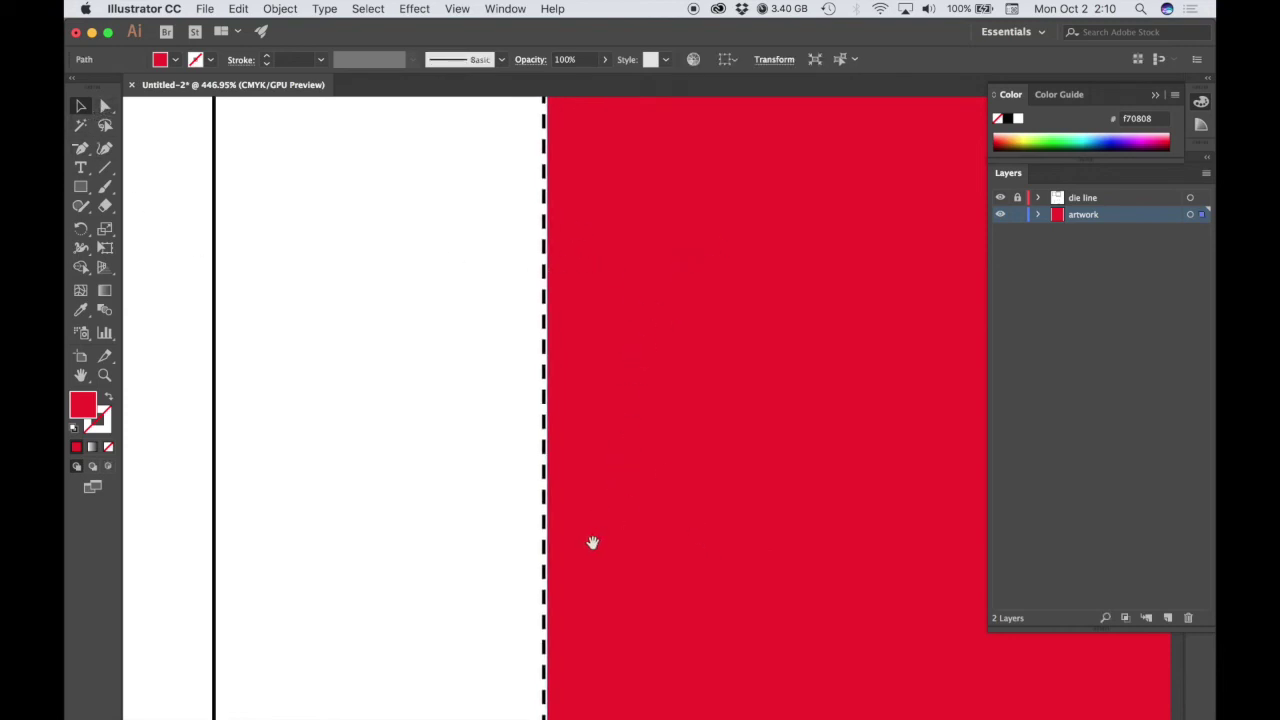
pyautogui.hscroll(3, 644, 219)
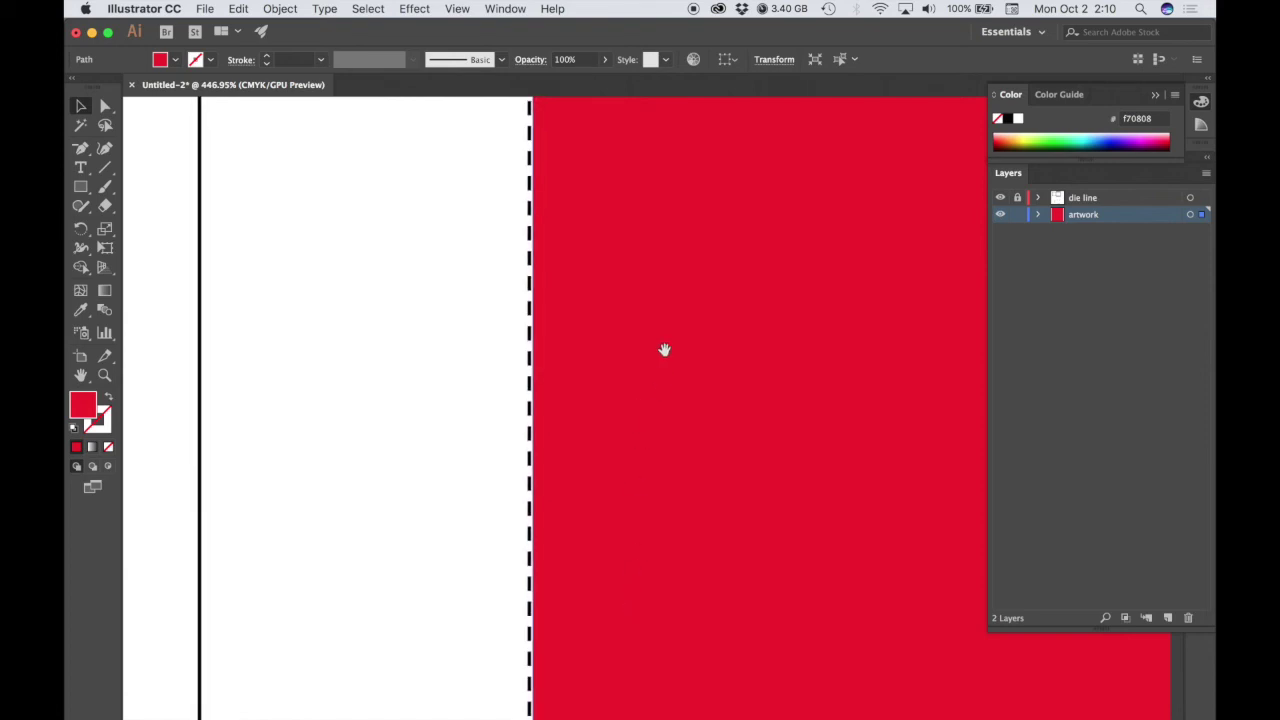
pyautogui.hscroll(2, 696, 495)
pyautogui.scroll(-5, 651, 451)
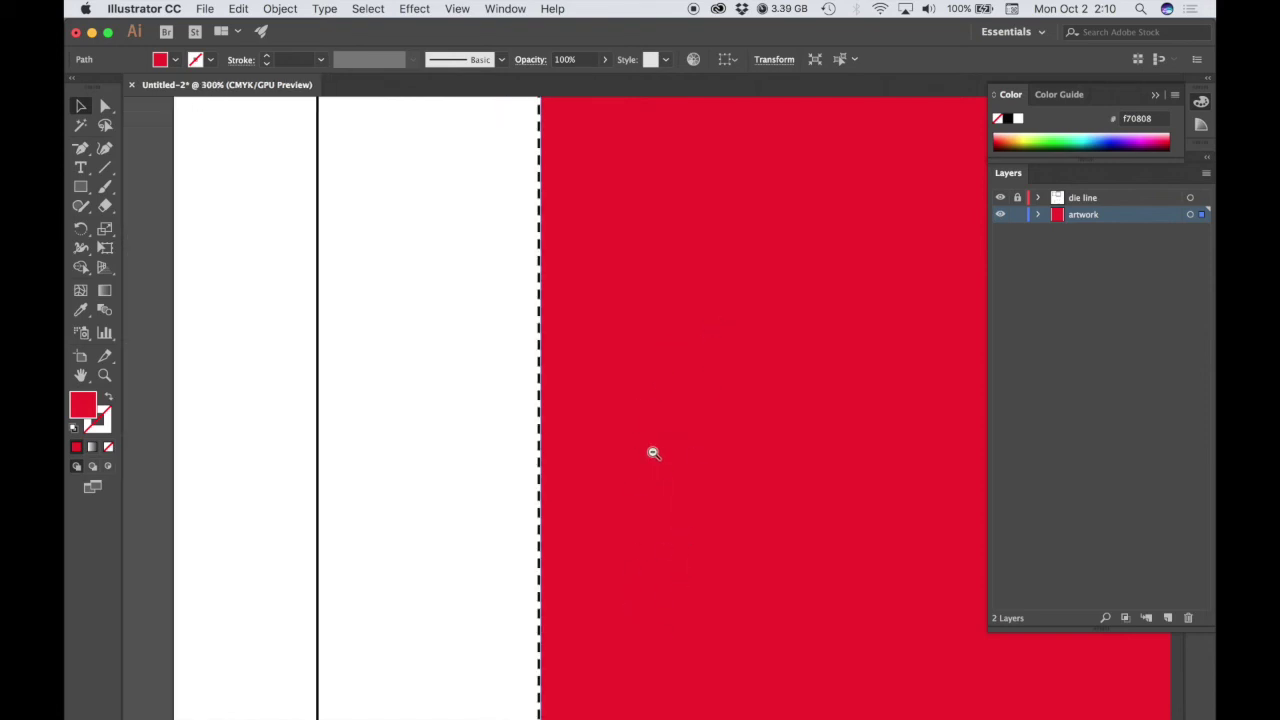
pyautogui.scroll(-2, 740, 451)
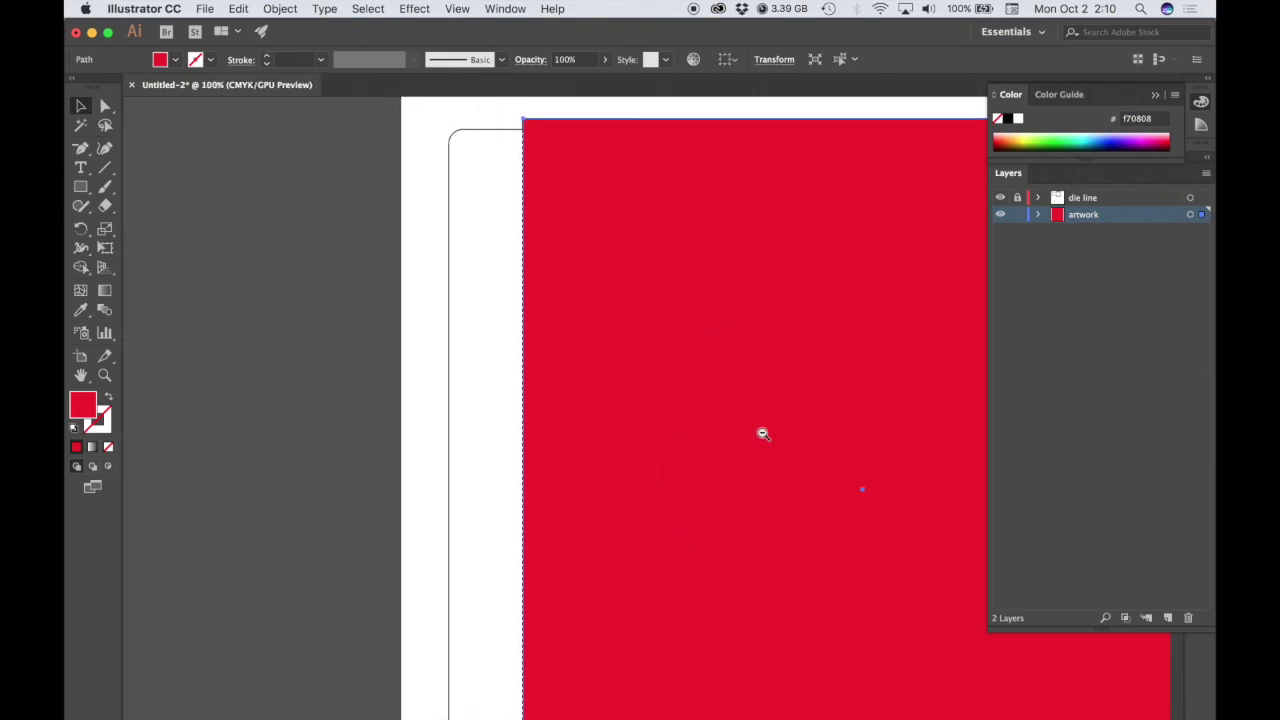
pyautogui.scroll(-2, 637, 520)
pyautogui.scroll(5, 651, 438)
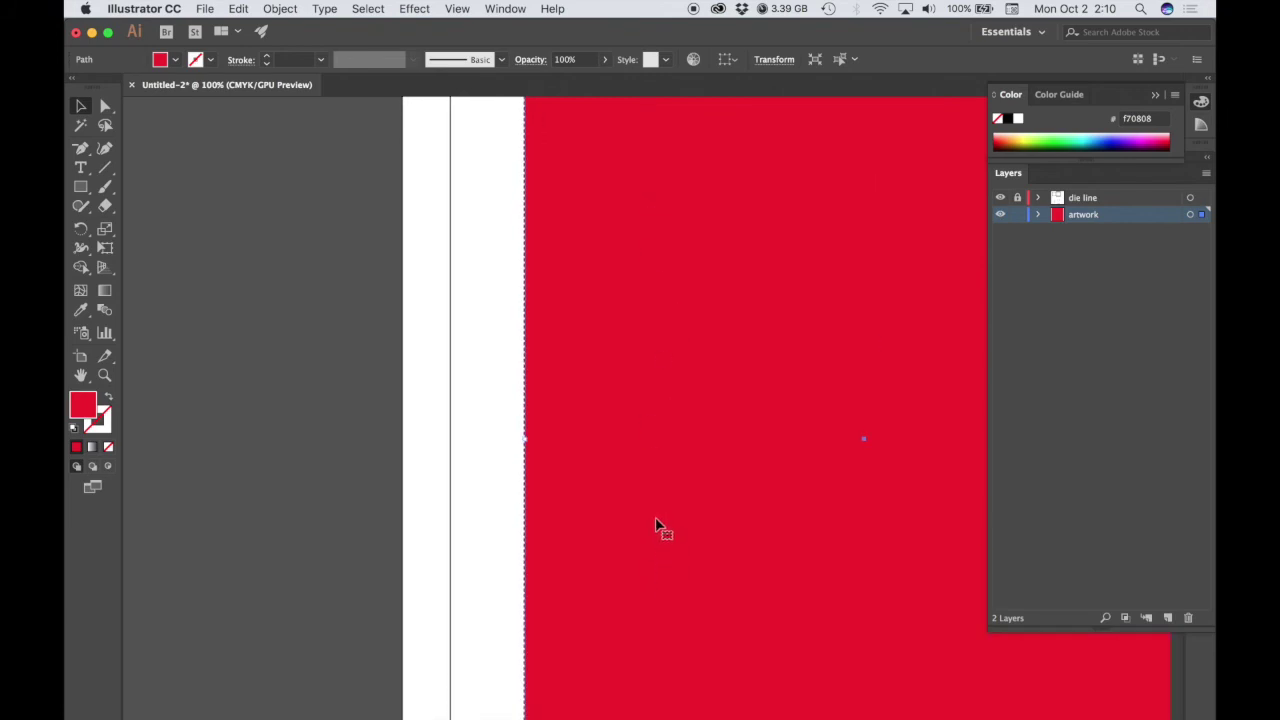
pyautogui.scroll(2, 540, 440)
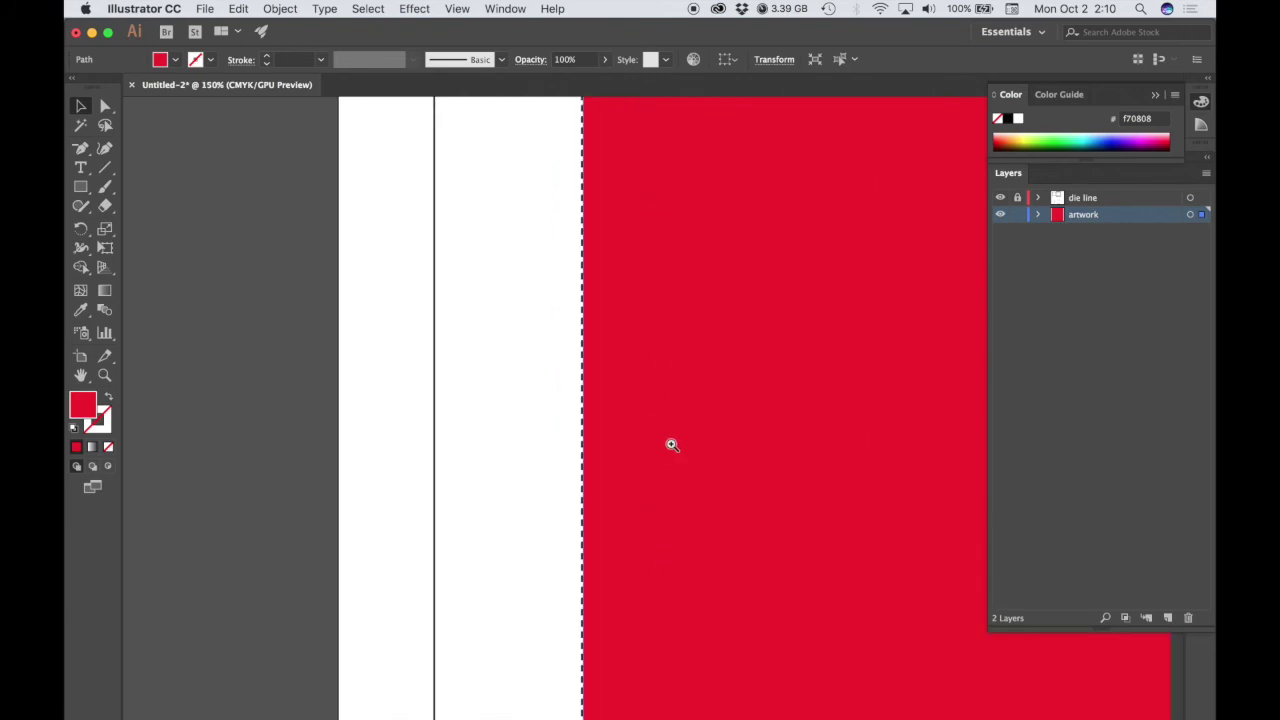
pyautogui.scroll(1, 672, 444)
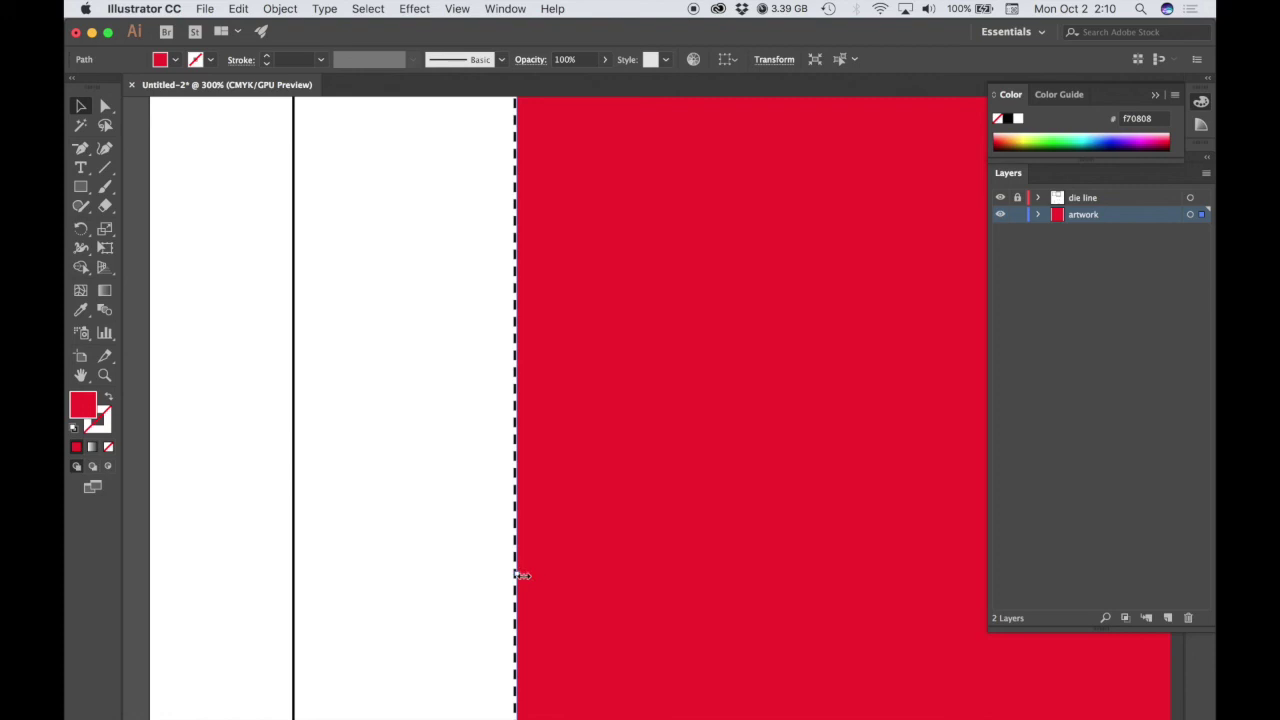
pyautogui.scroll(1, 545, 590)
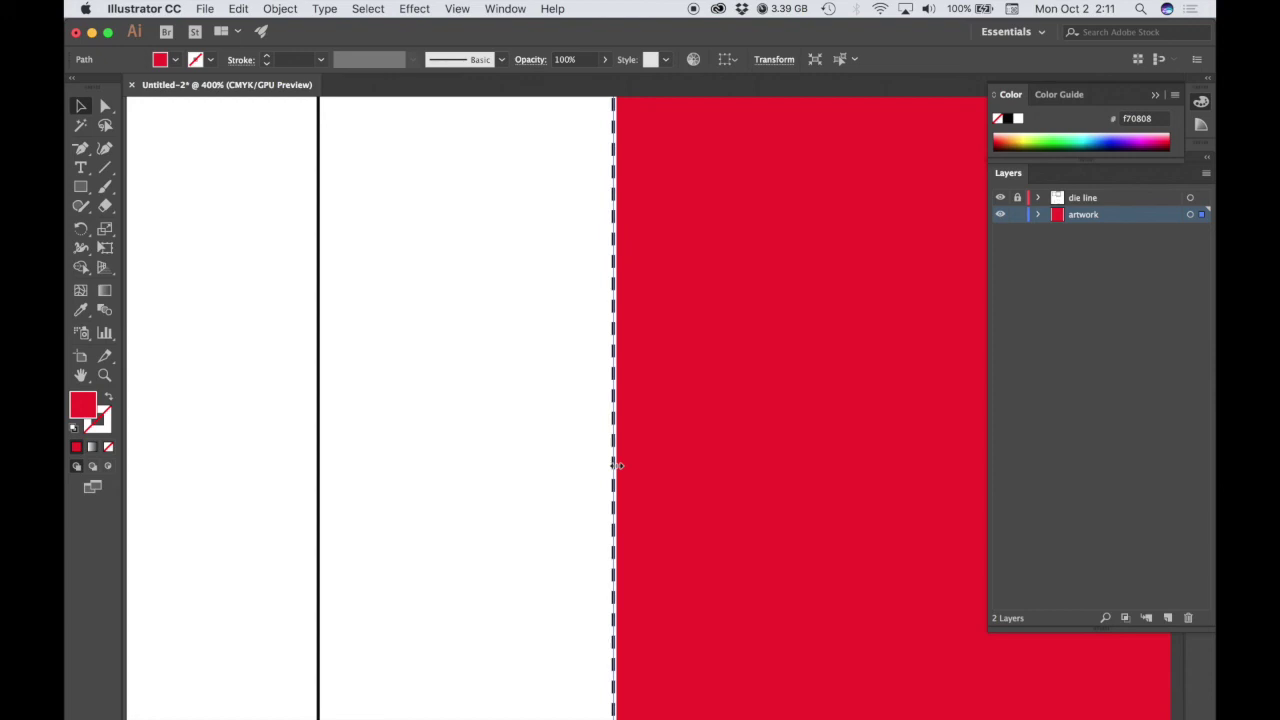
pyautogui.scroll(-5, 700, 471)
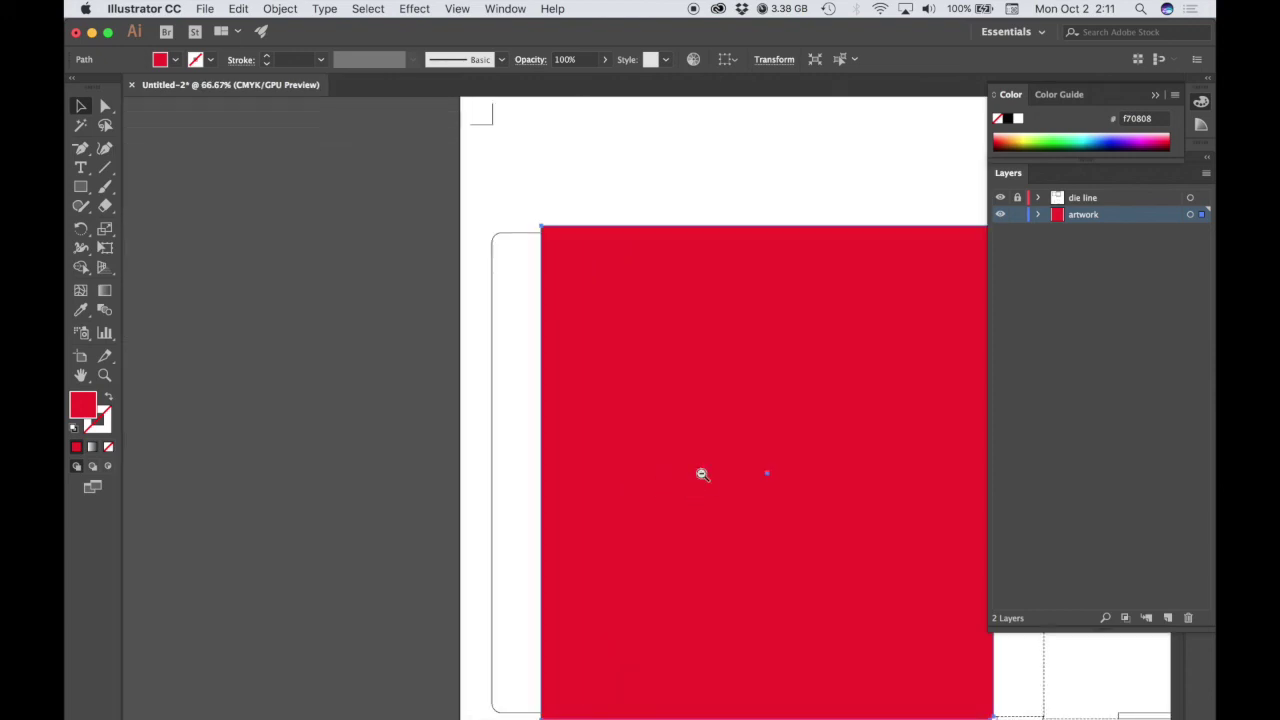
pyautogui.scroll(-1, 702, 474)
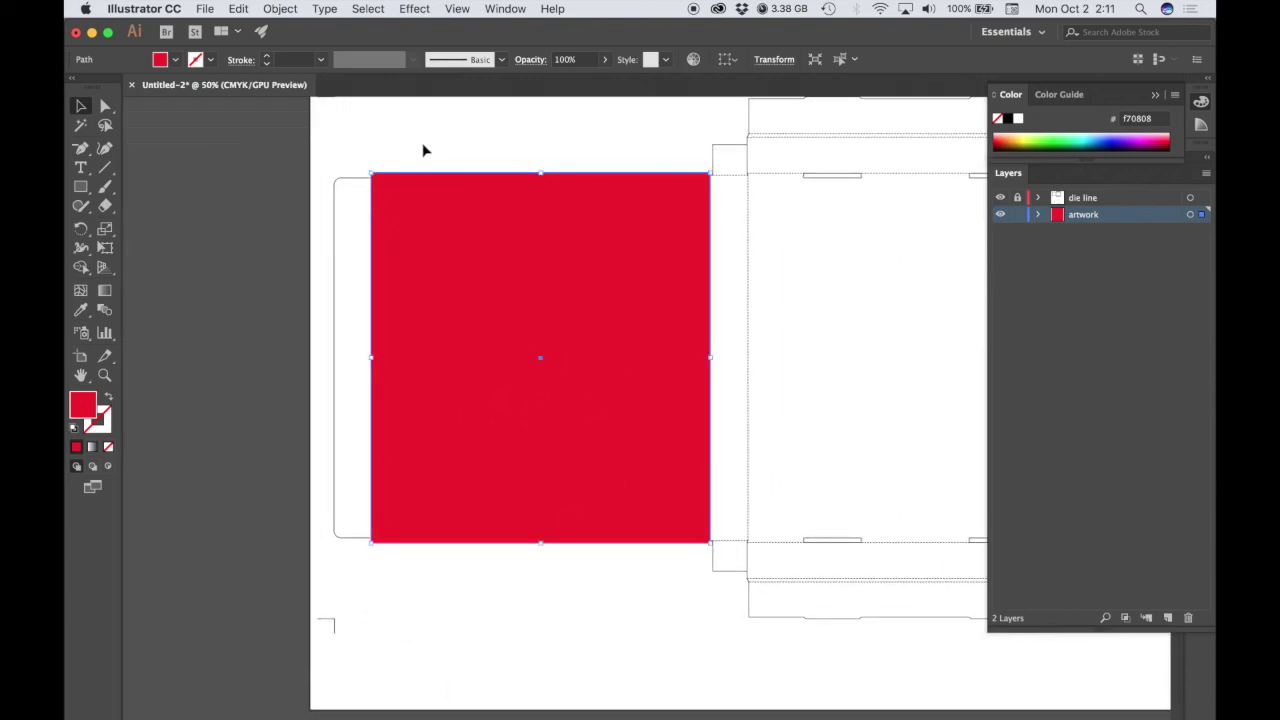
pyautogui.click(426, 150)
pyautogui.moveTo(836, 277); pyautogui.dragTo(686, 386)
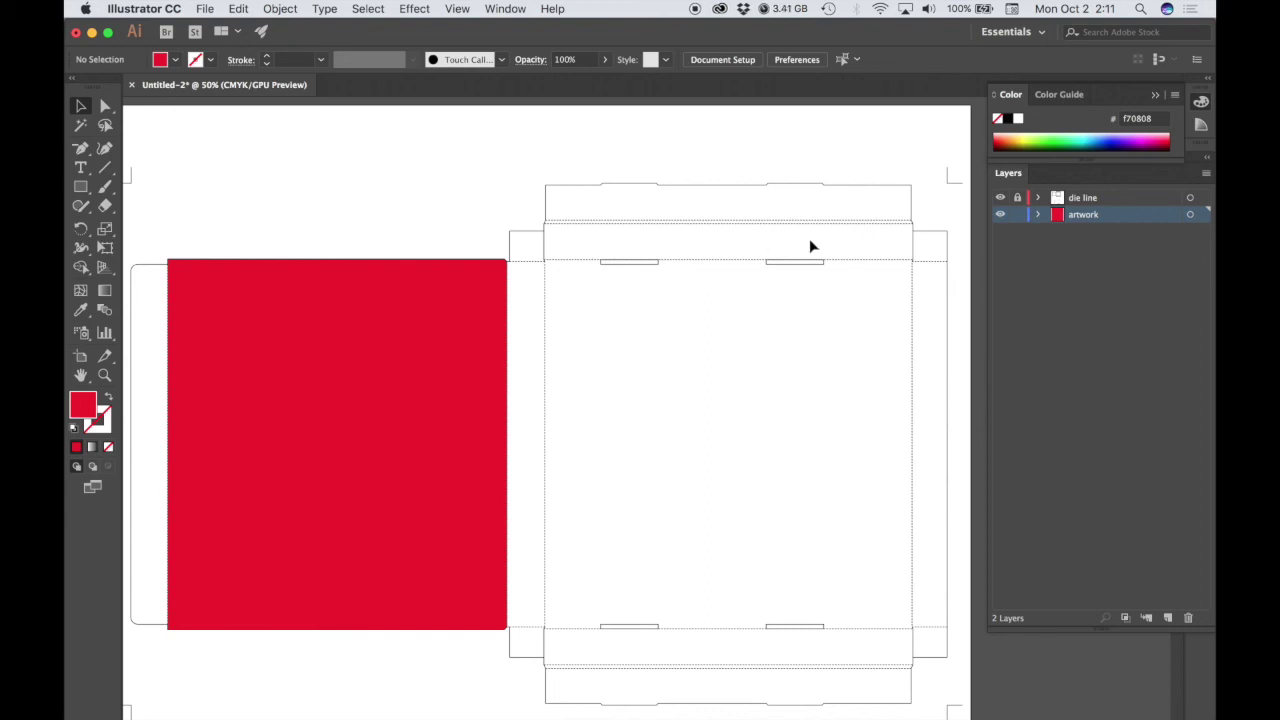
pyautogui.scroll(5, 535, 409)
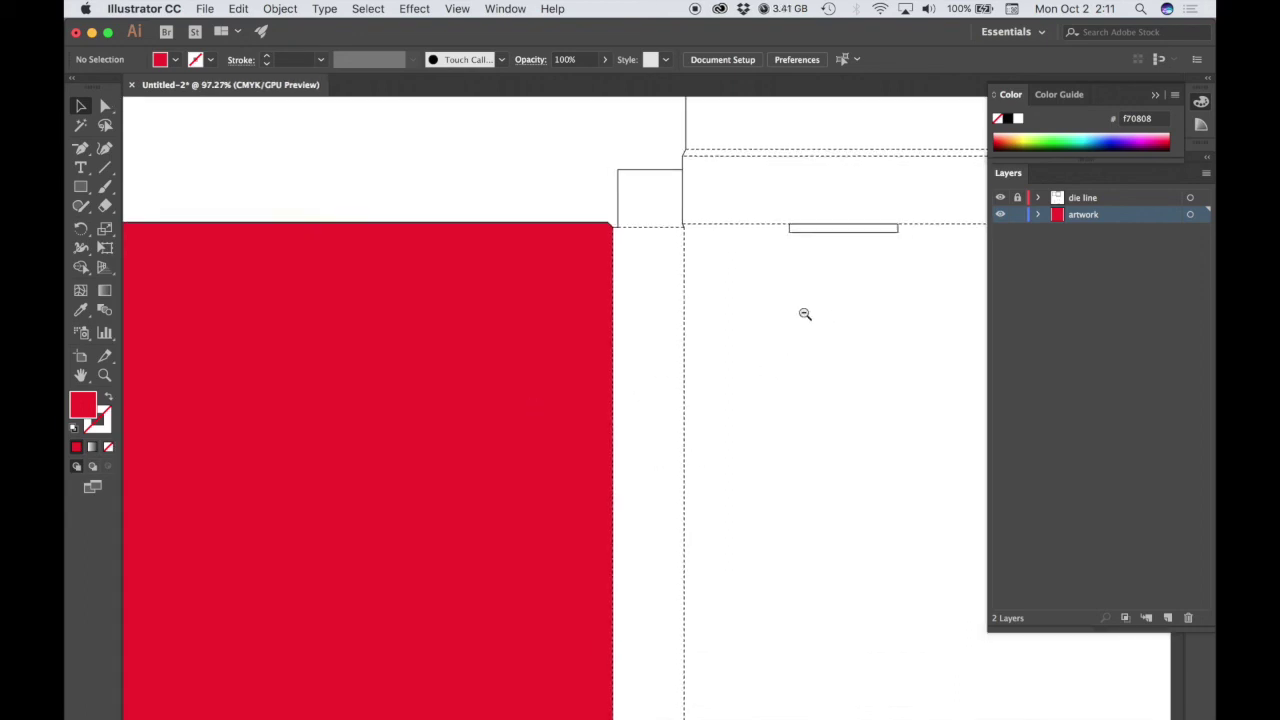
pyautogui.scroll(-3, 805, 314)
pyautogui.hscroll(5, 469, 334)
pyautogui.scroll(5, 626, 277)
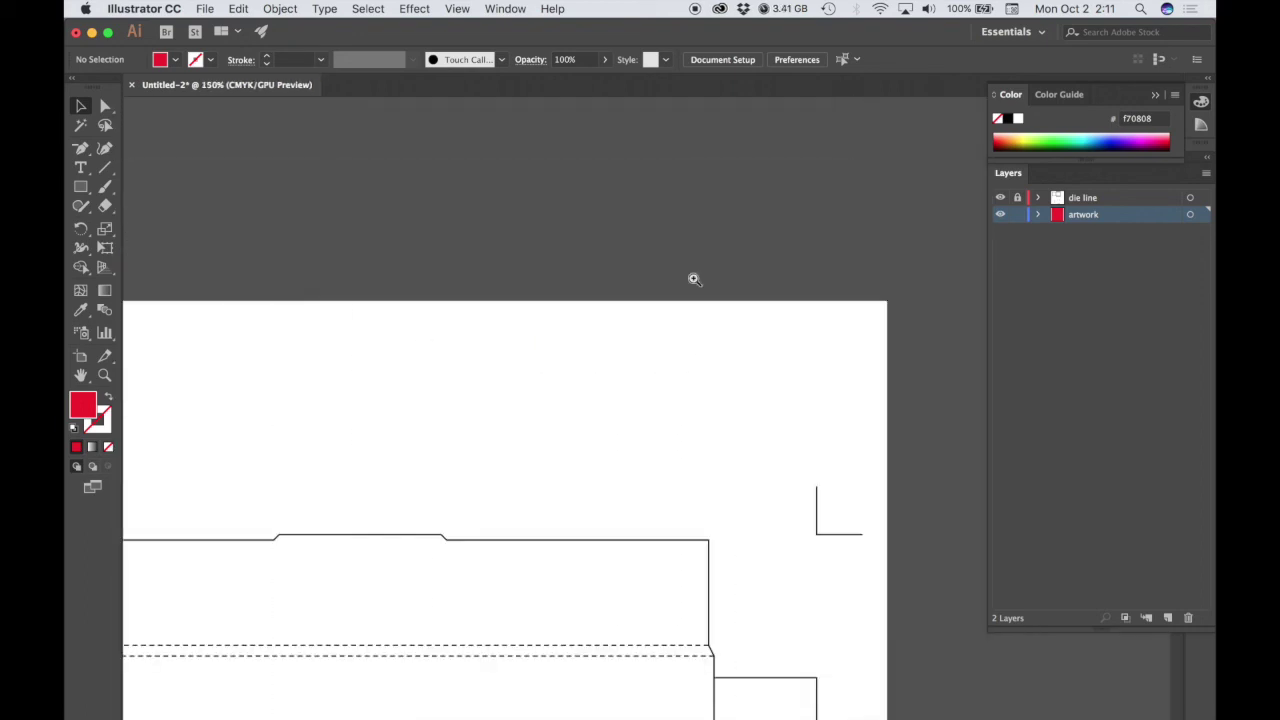
pyautogui.scroll(3, 651, 634)
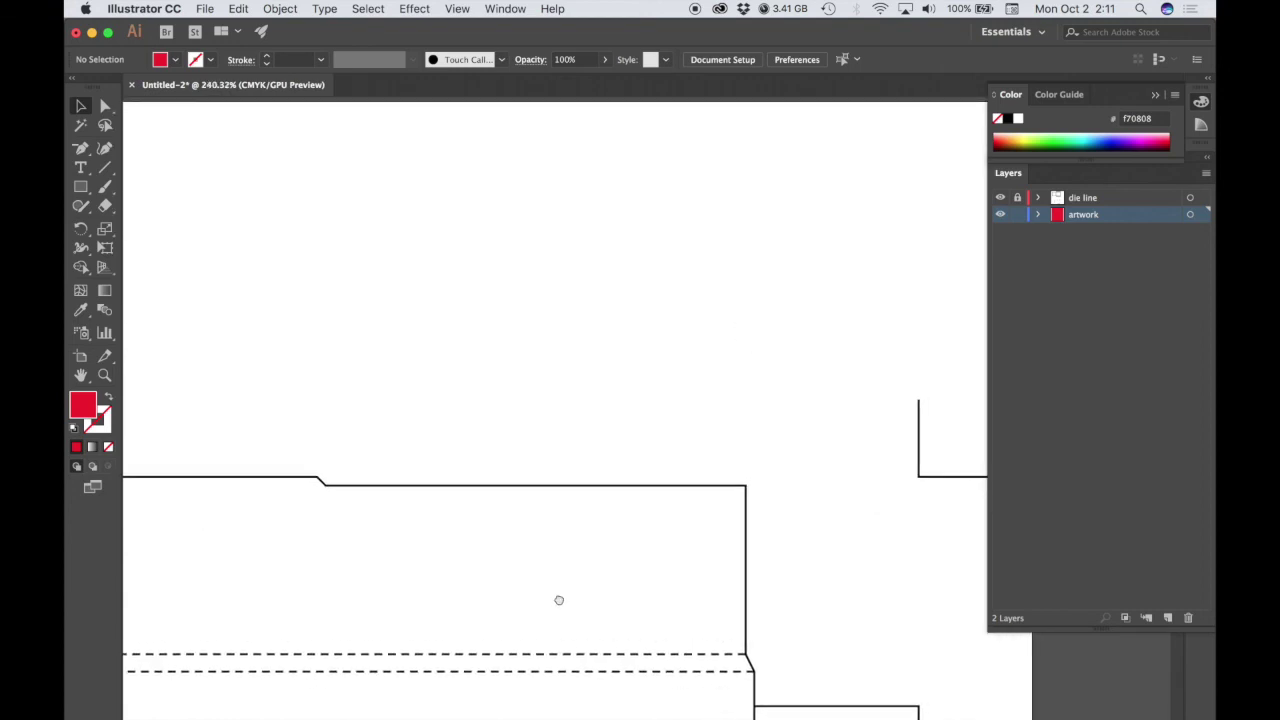
pyautogui.scroll(-5, 600, 500)
pyautogui.hscroll(-3, 650, 400)
pyautogui.scroll(-2, 675, 383)
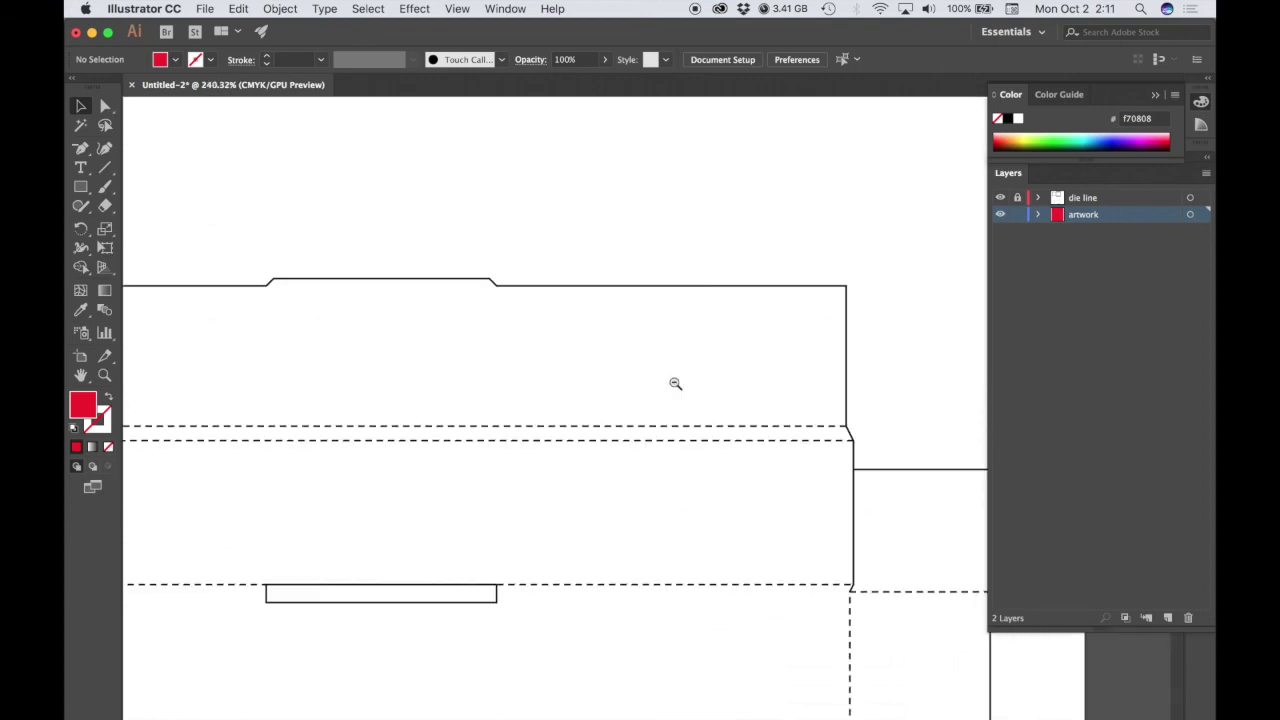
pyautogui.scroll(-3, 614, 432)
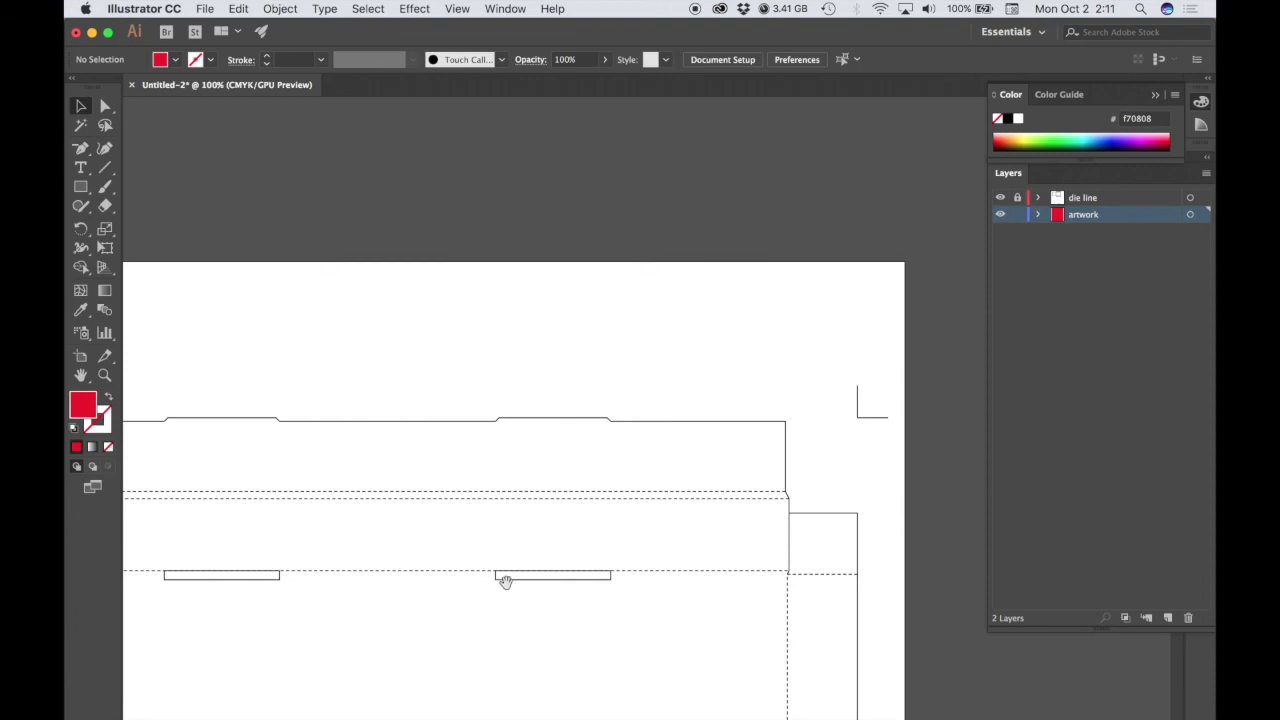
pyautogui.moveTo(505, 582); pyautogui.dragTo(629, 424)
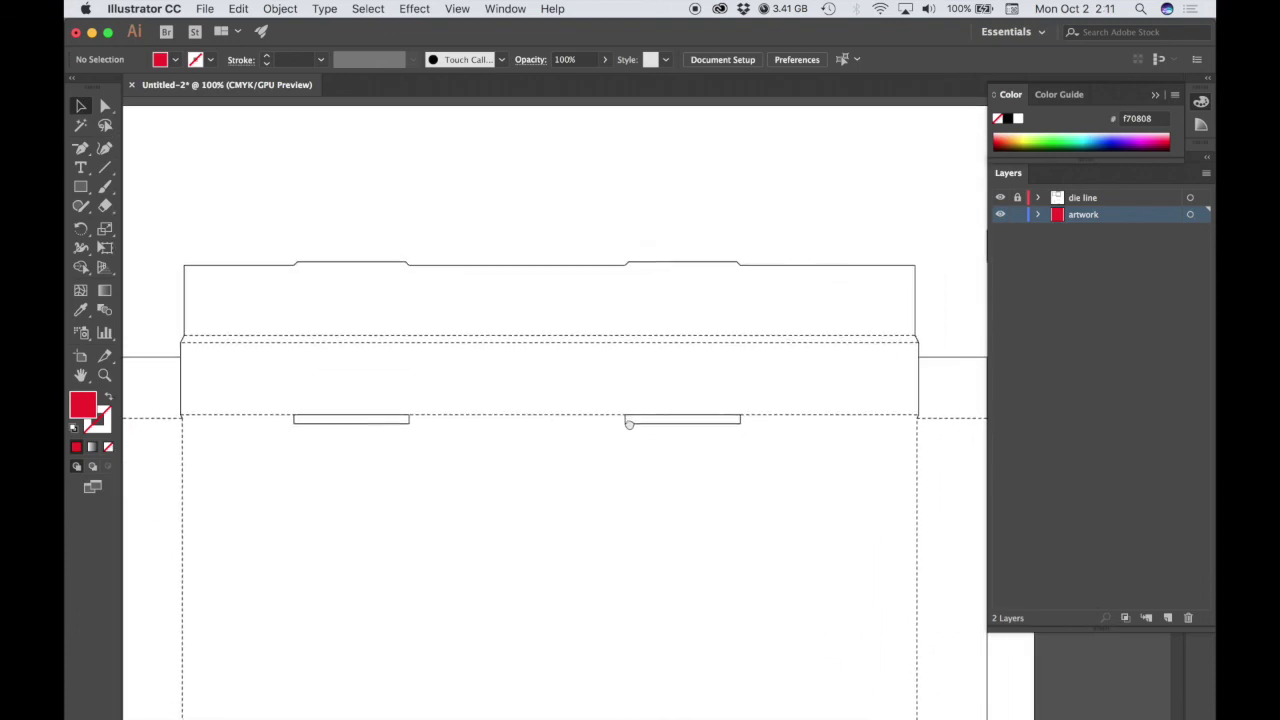
# Draw a red rectangle across the top side-panel strip of the die line.
pyautogui.click(81, 188)
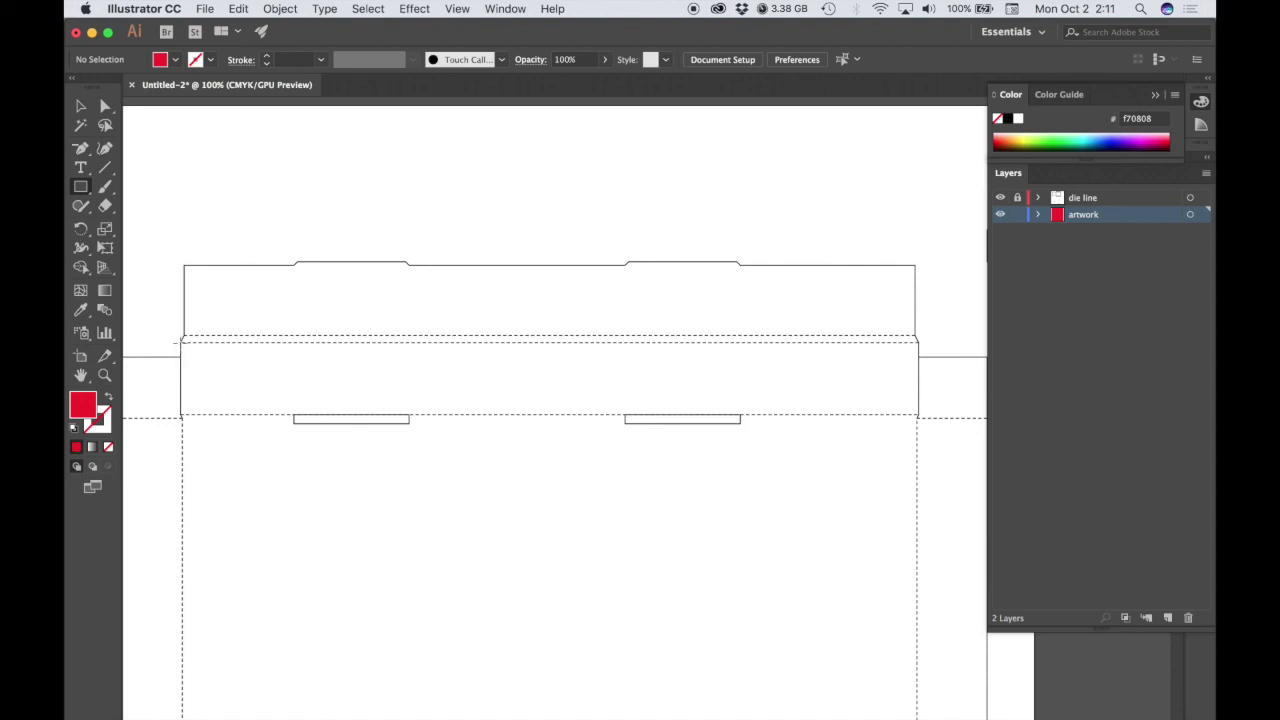
pyautogui.moveTo(182, 343); pyautogui.dragTo(918, 414)
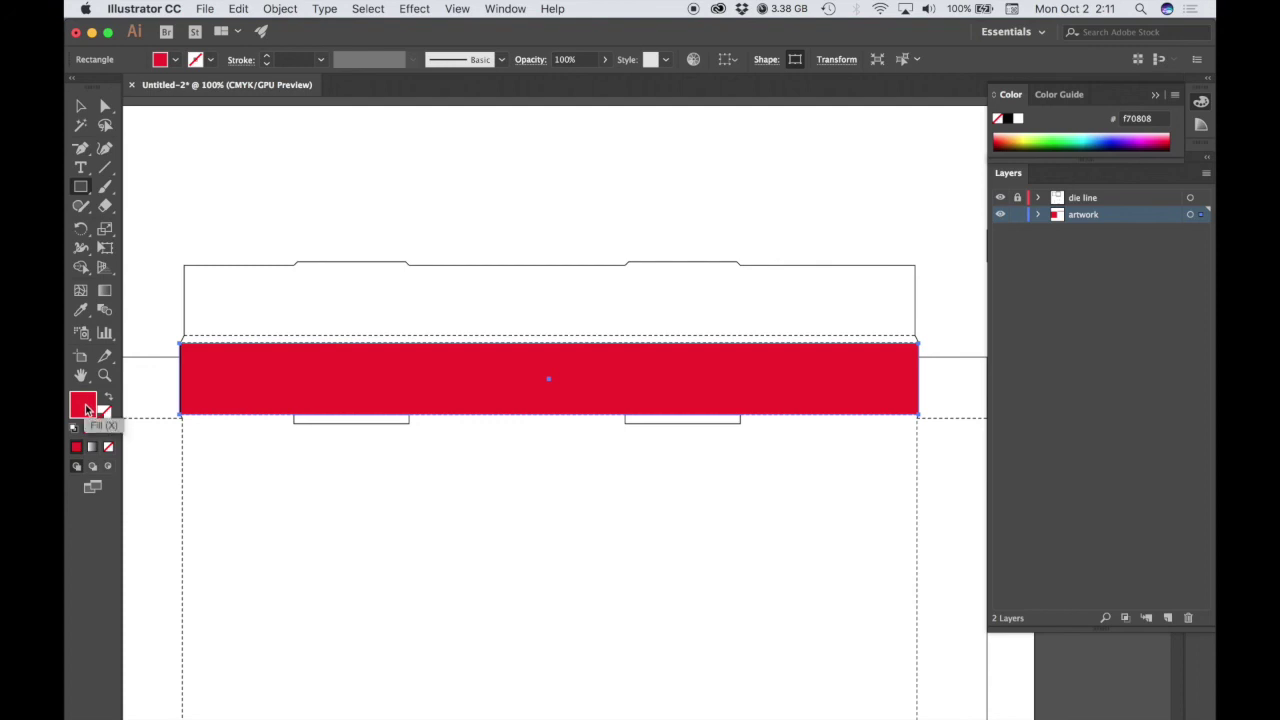
pyautogui.click(207, 383)
pyautogui.moveTo(589, 506); pyautogui.dragTo(539, 383)
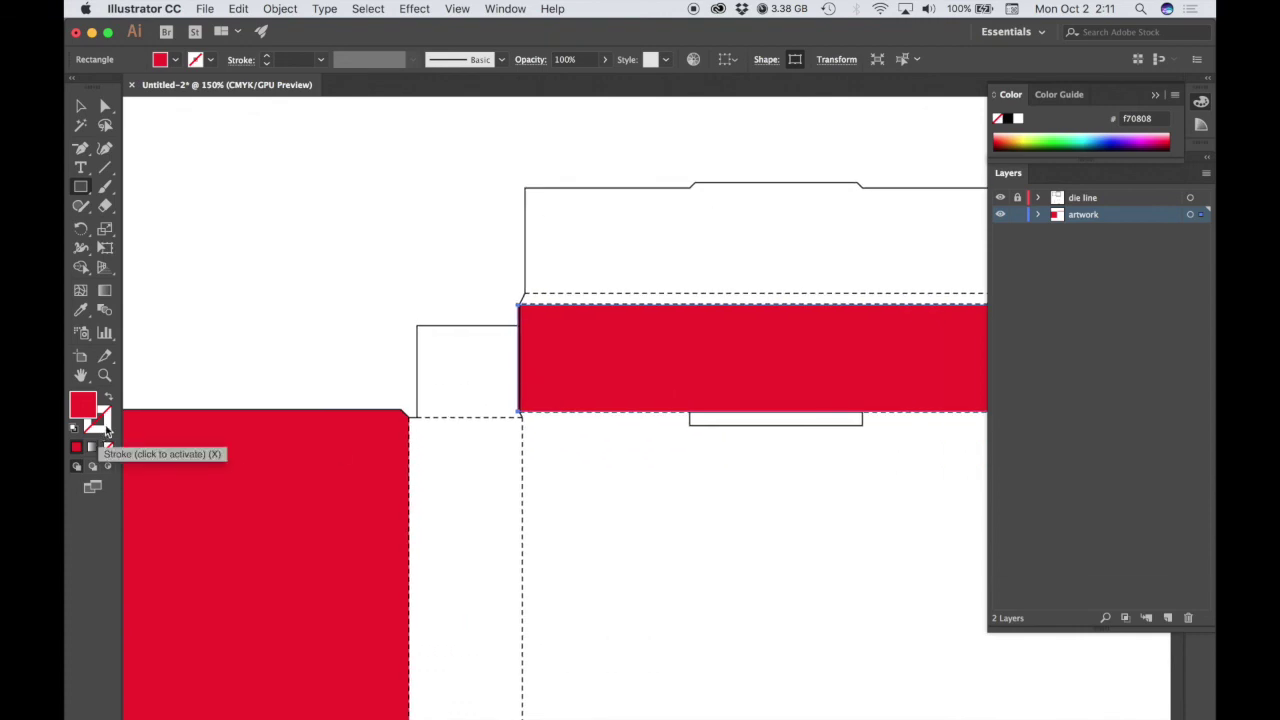
# Drag the rectangle's left edge onto the dashed fold line.
pyautogui.moveTo(622, 363); pyautogui.dragTo(626, 507)
pyautogui.moveTo(594, 396); pyautogui.dragTo(586, 422)
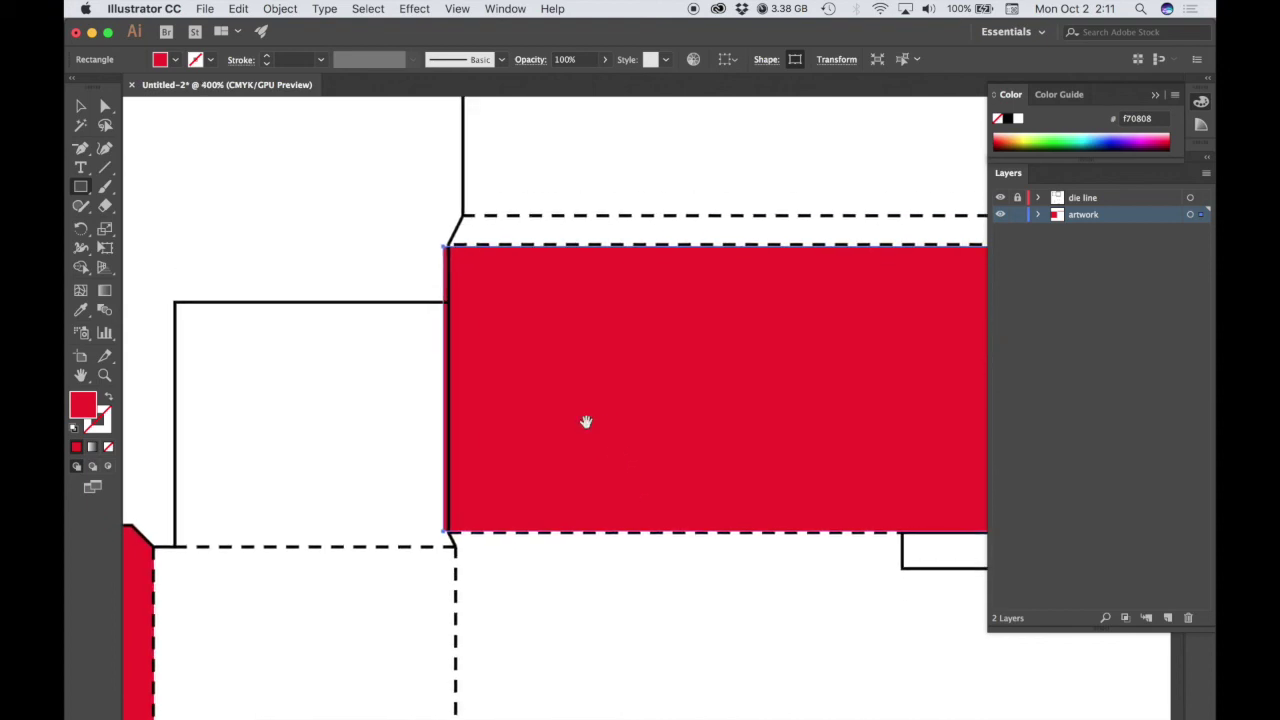
pyautogui.click(86, 110)
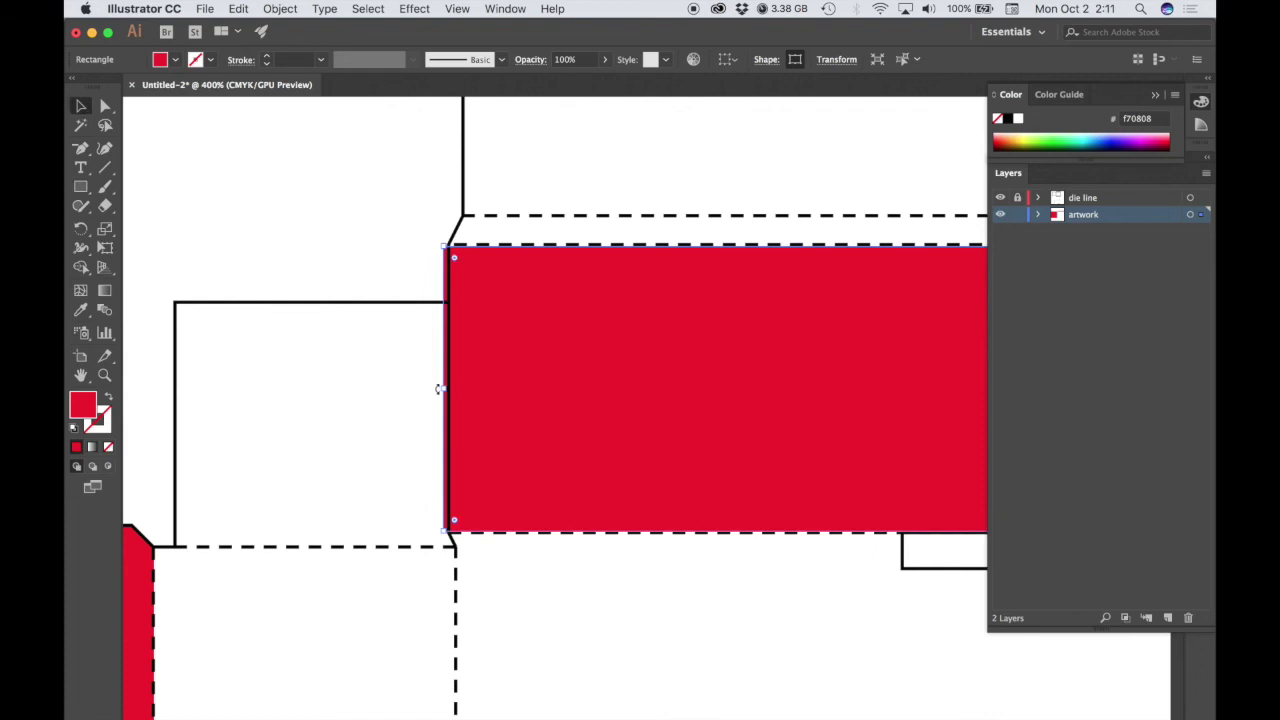
pyautogui.moveTo(441, 389); pyautogui.dragTo(448, 391)
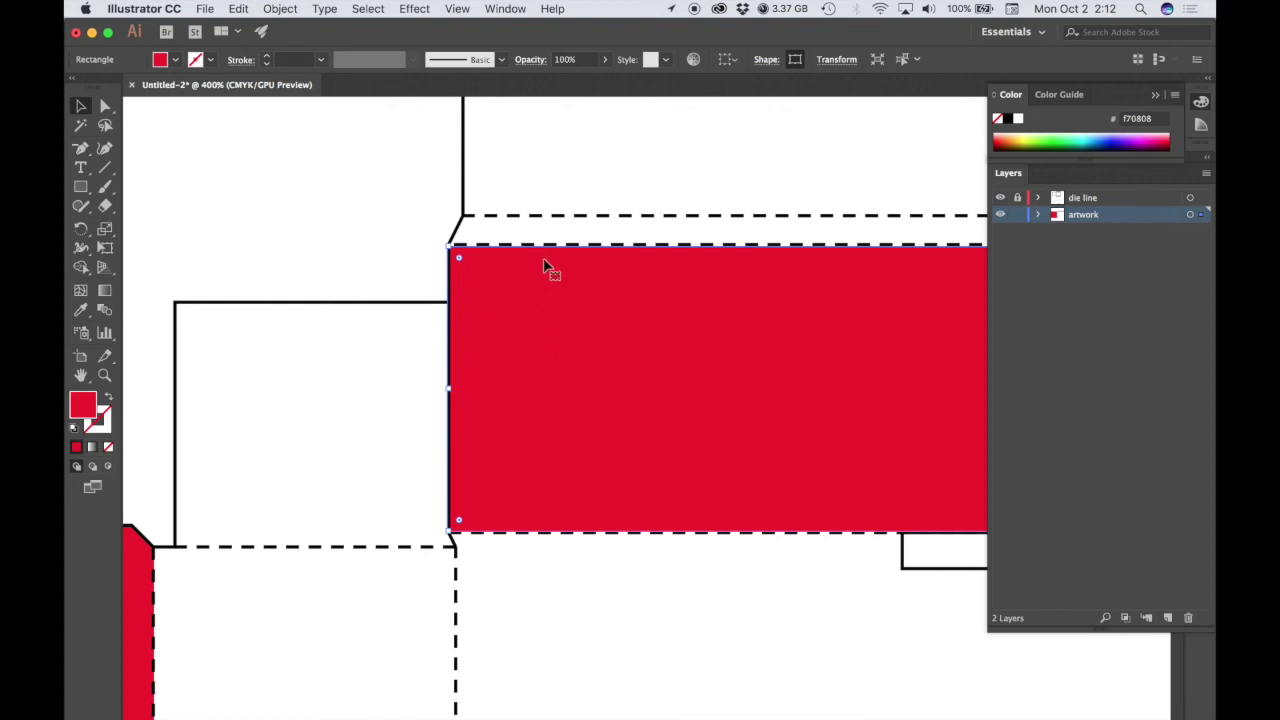
# Drag the red band's top edge onto the dashed fold, making it 922.56 × 89.35 pt.
pyautogui.hscroll(10, 840, 374)
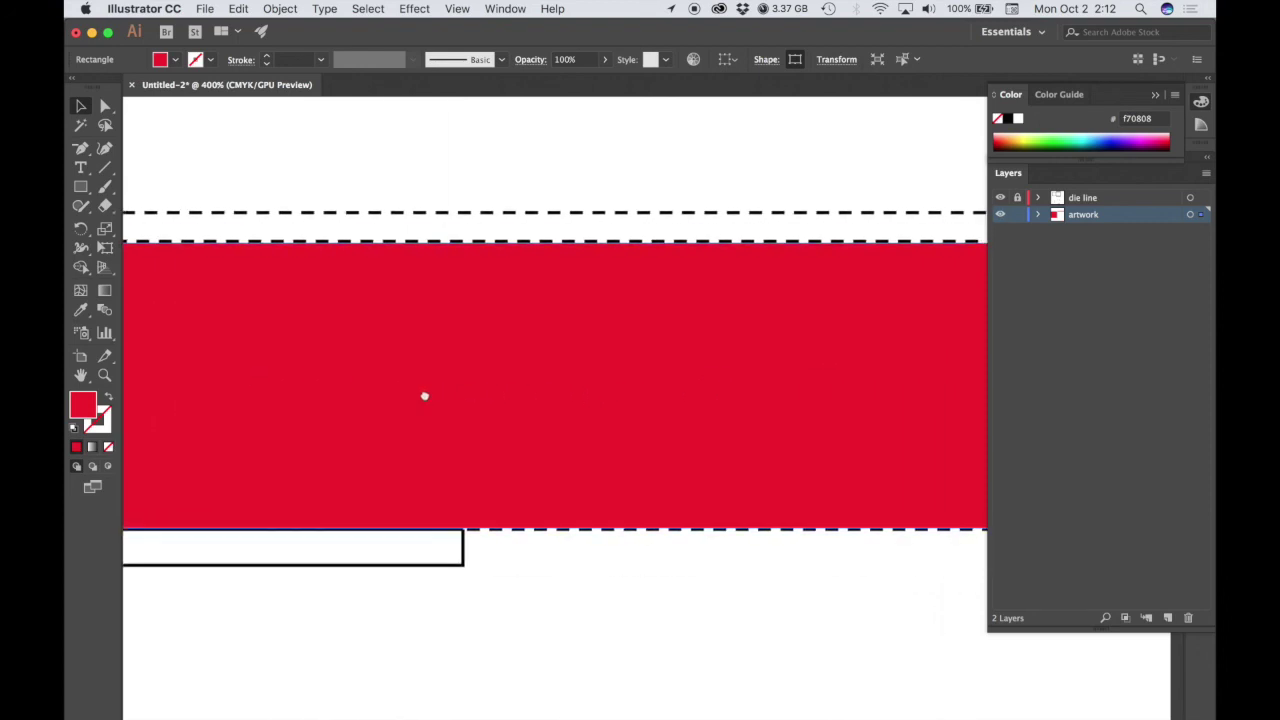
pyautogui.hscroll(-5, 424, 396)
pyautogui.hscroll(10, 840, 503)
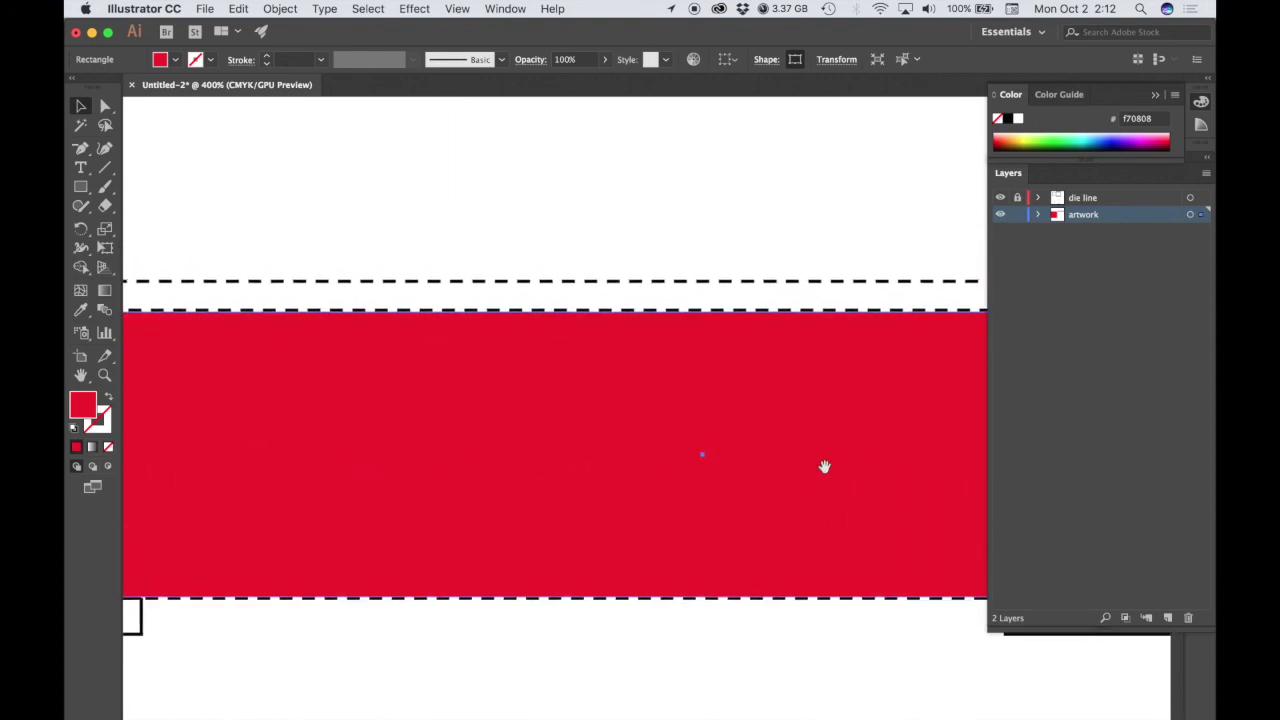
pyautogui.hscroll(-8, 824, 466)
pyautogui.hscroll(10, 511, 466)
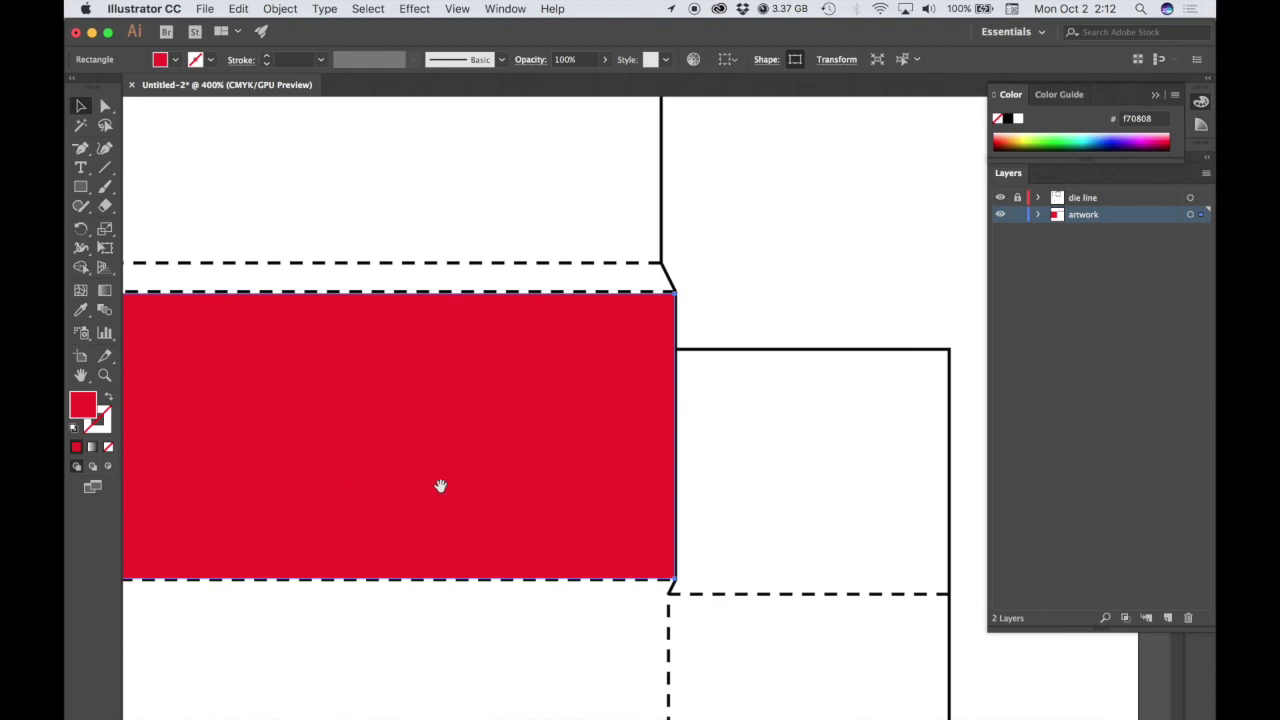
pyautogui.hscroll(-5, 477, 511)
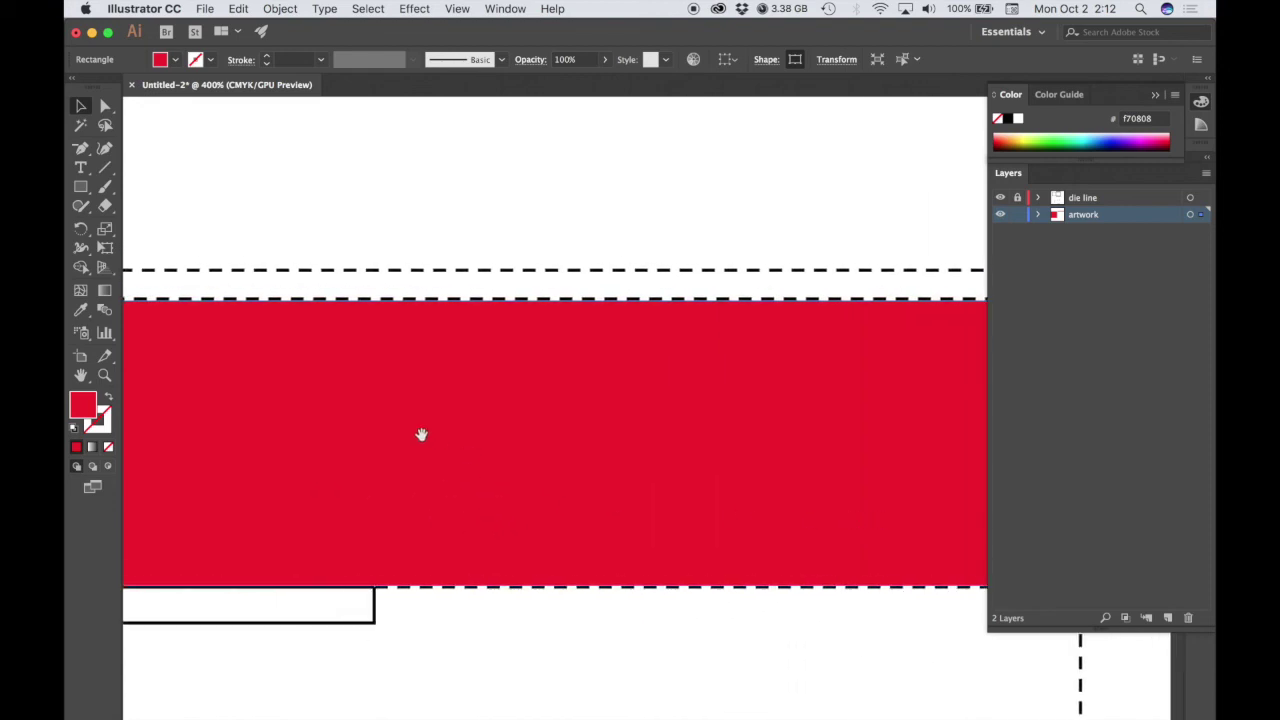
pyautogui.moveTo(421, 434); pyautogui.dragTo(703, 513)
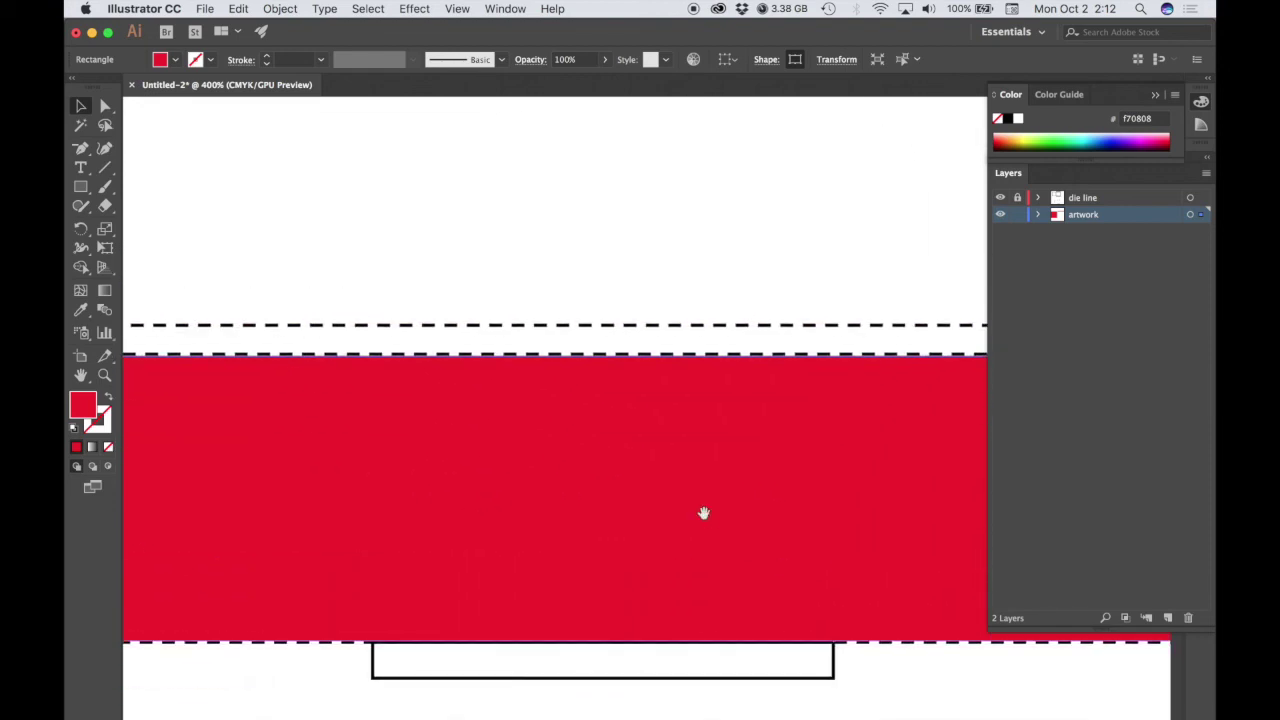
pyautogui.press('super+minus')
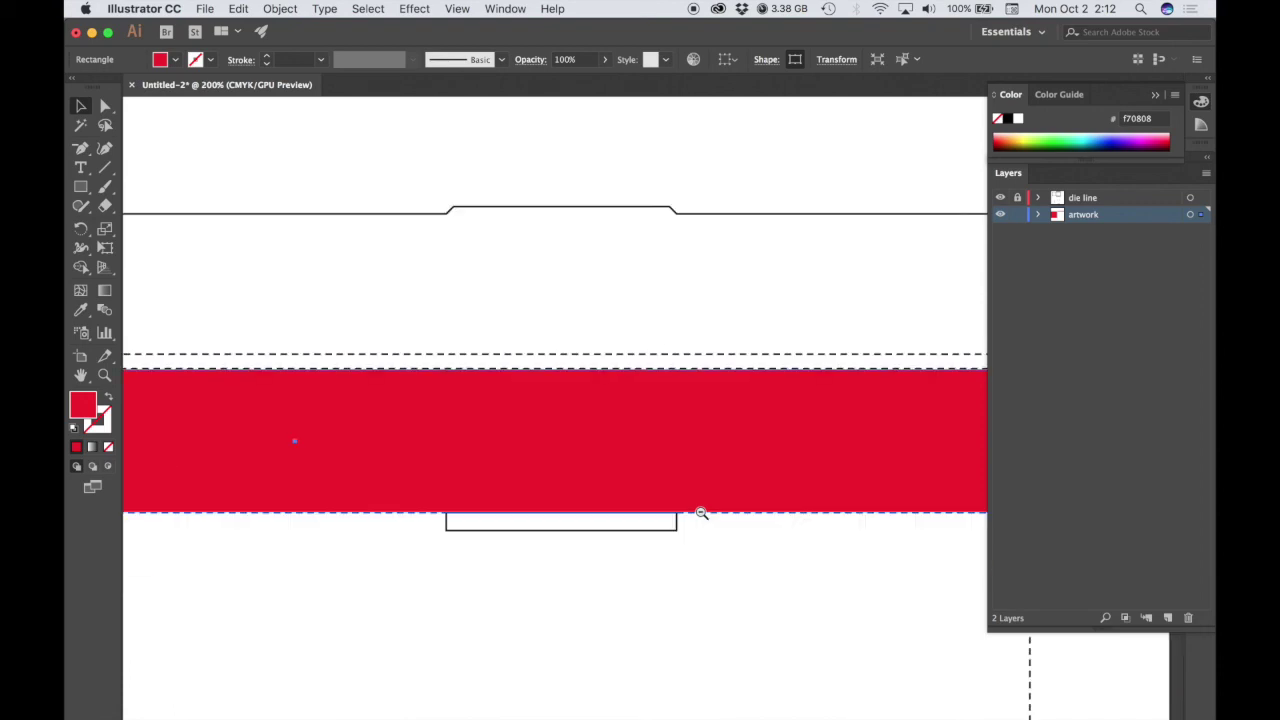
pyautogui.moveTo(726, 503); pyautogui.dragTo(826, 470)
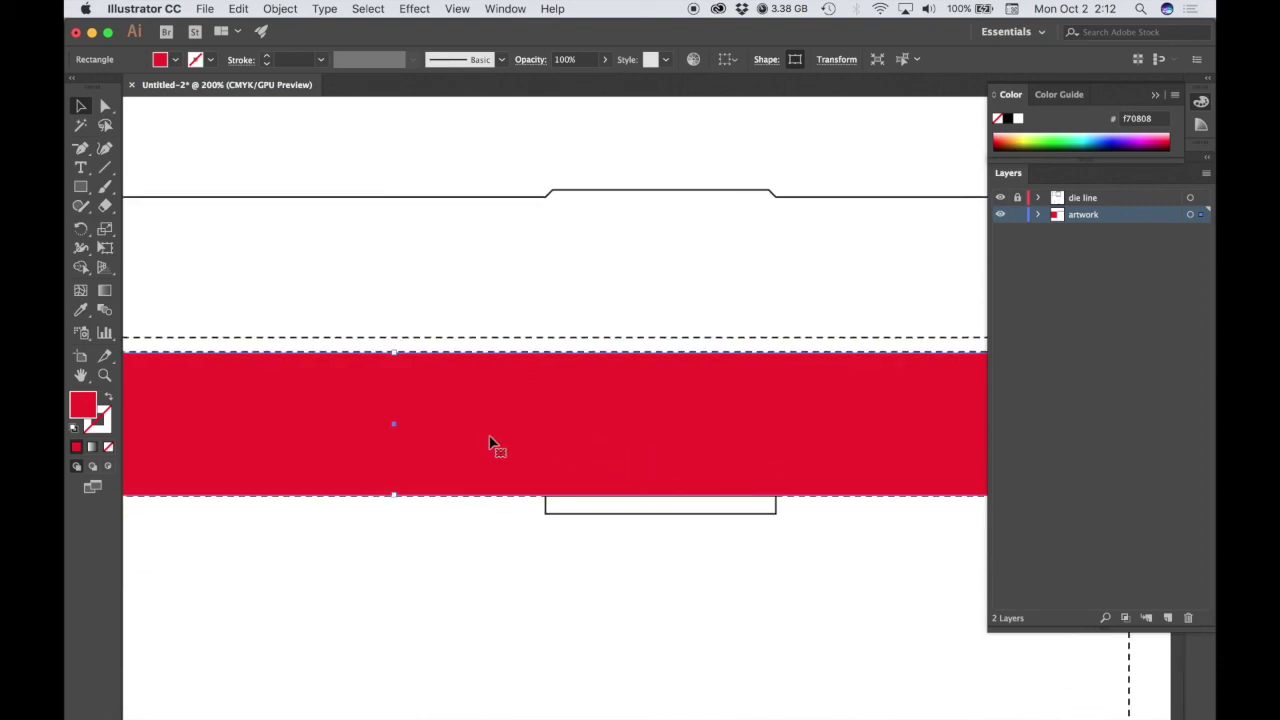
pyautogui.press('super+plus')
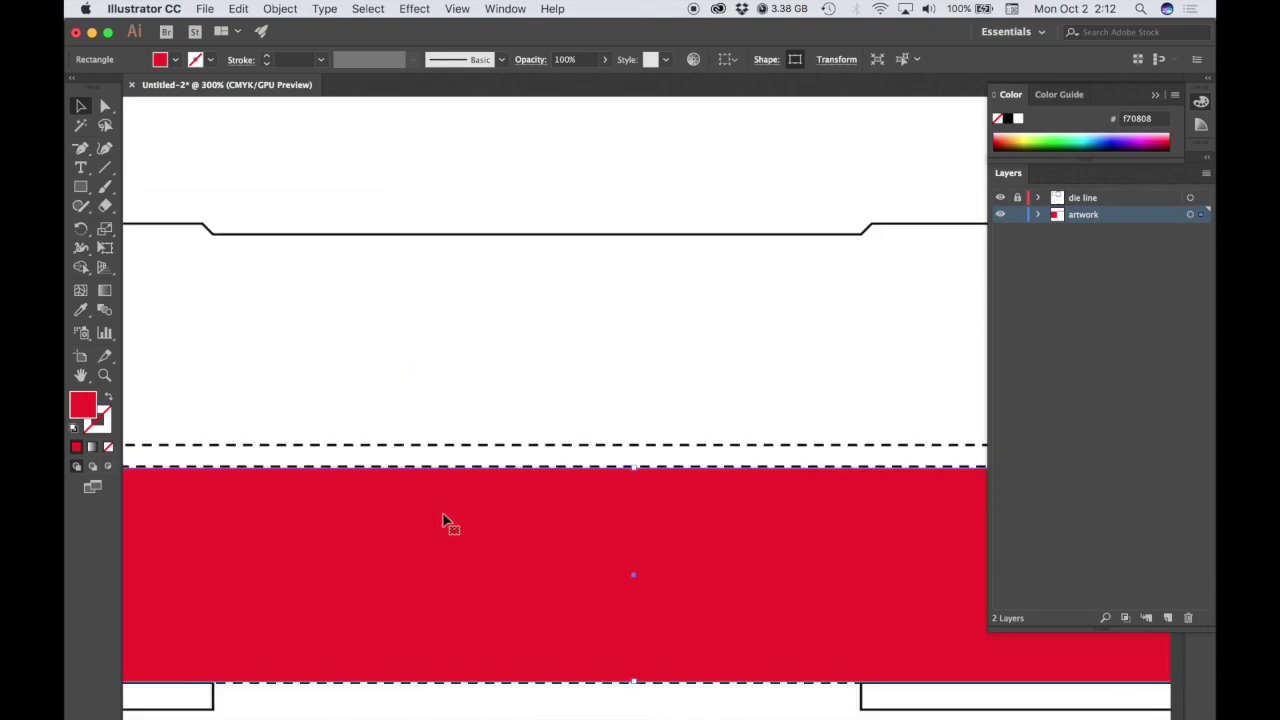
pyautogui.moveTo(634, 467); pyautogui.dragTo(634, 451)
pyautogui.scroll(-5, 646, 500)
pyautogui.click(620, 477)
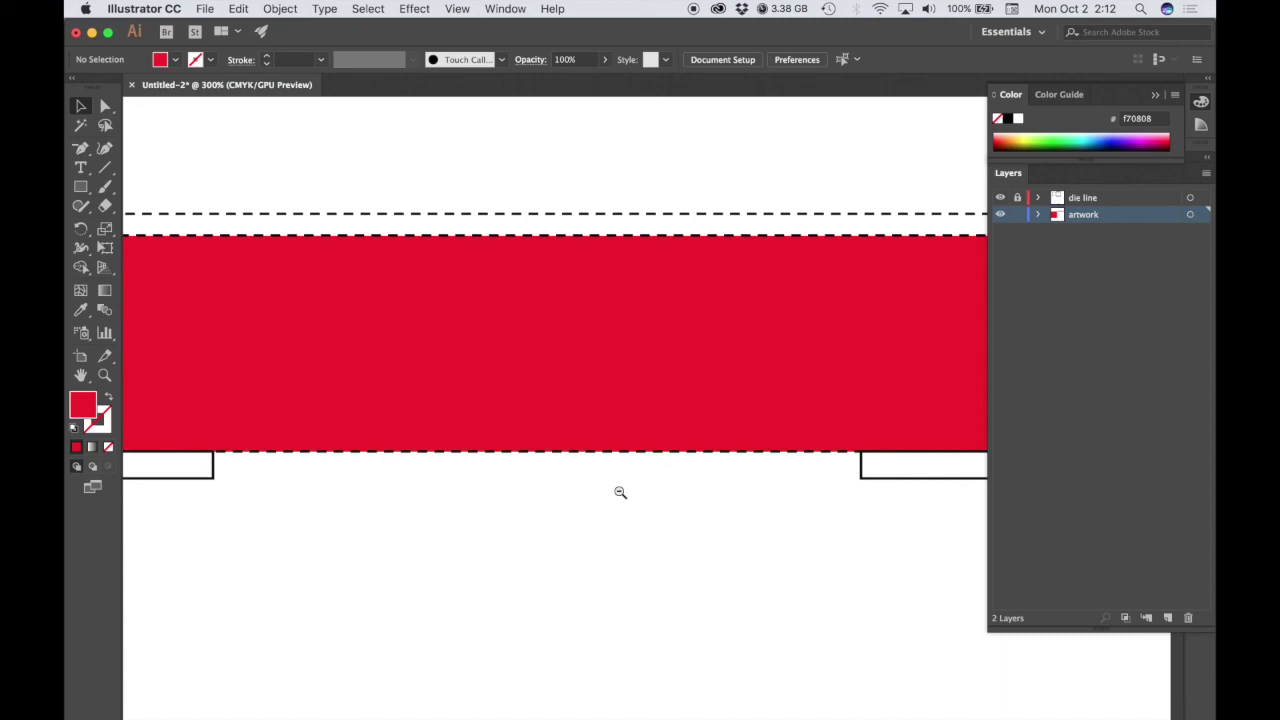
pyautogui.keyDown('alt'); pyautogui.click(620, 492); pyautogui.keyUp('alt')
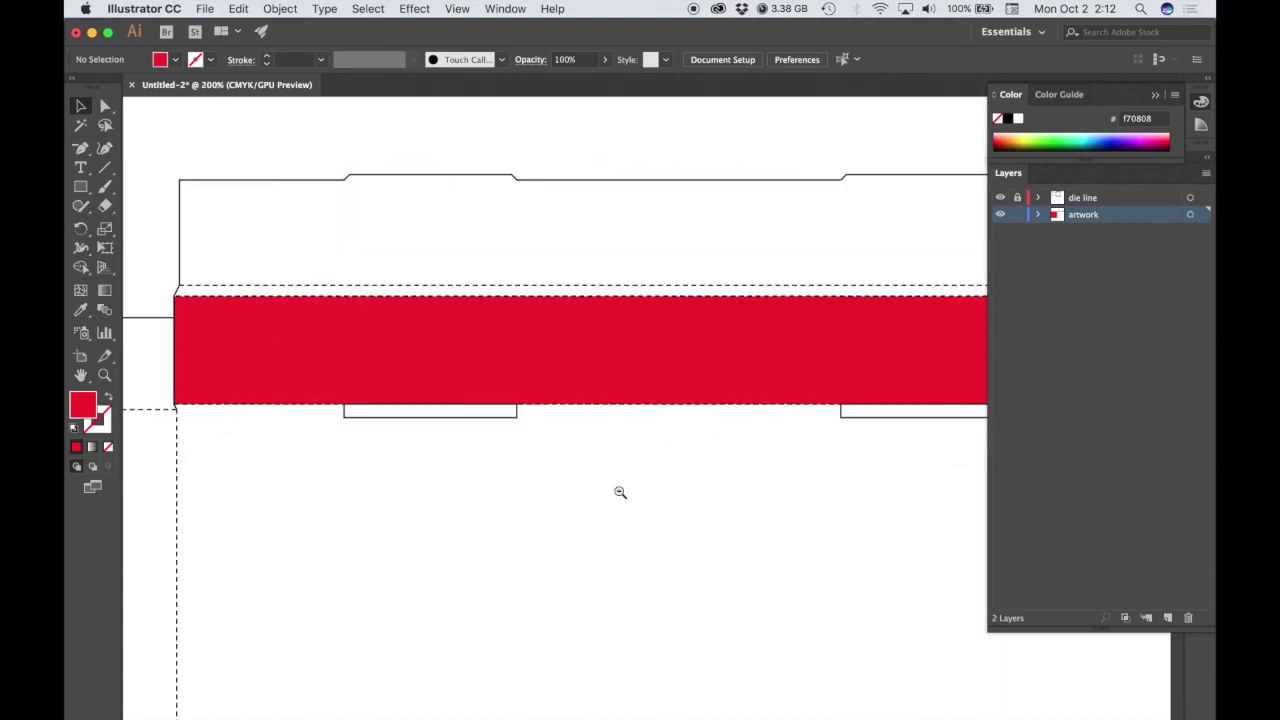
pyautogui.keyDown('alt'); pyautogui.click(620, 492); pyautogui.keyUp('alt')
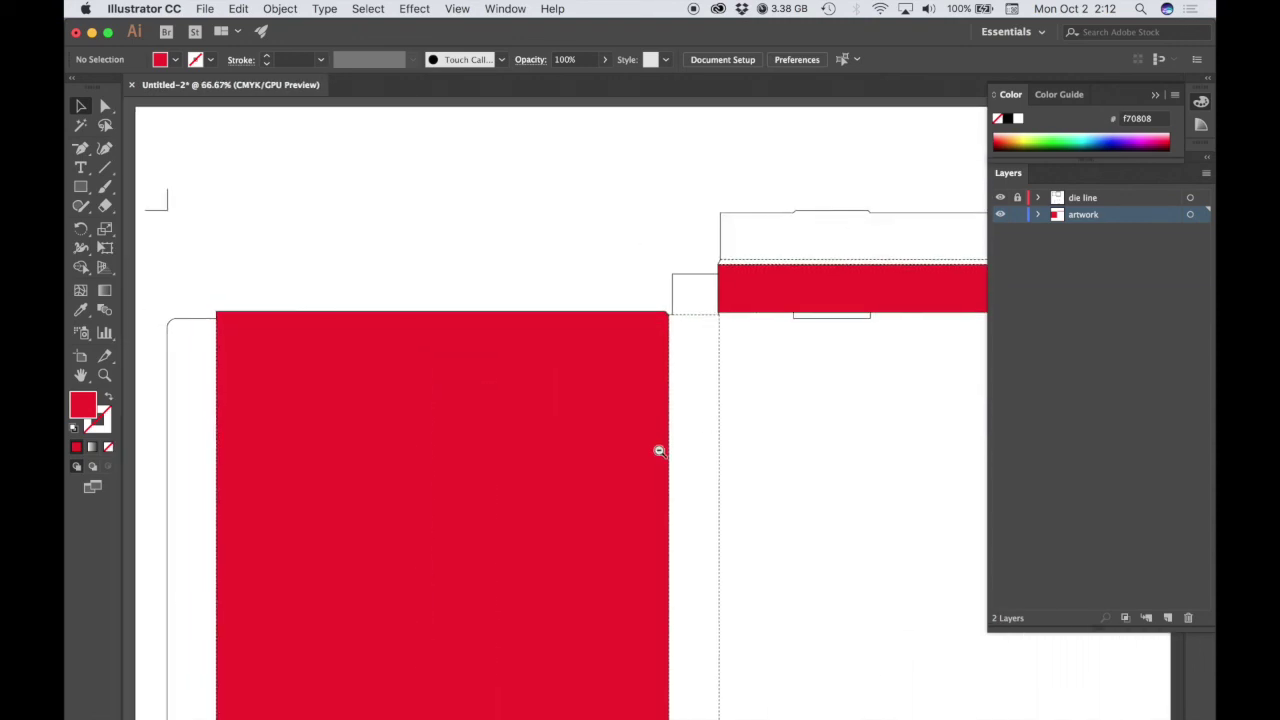
pyautogui.keyDown('alt'); pyautogui.click(648, 495); pyautogui.keyUp('alt')
pyautogui.scroll(-3, 648, 495)
pyautogui.hscroll(-2, 648, 495)
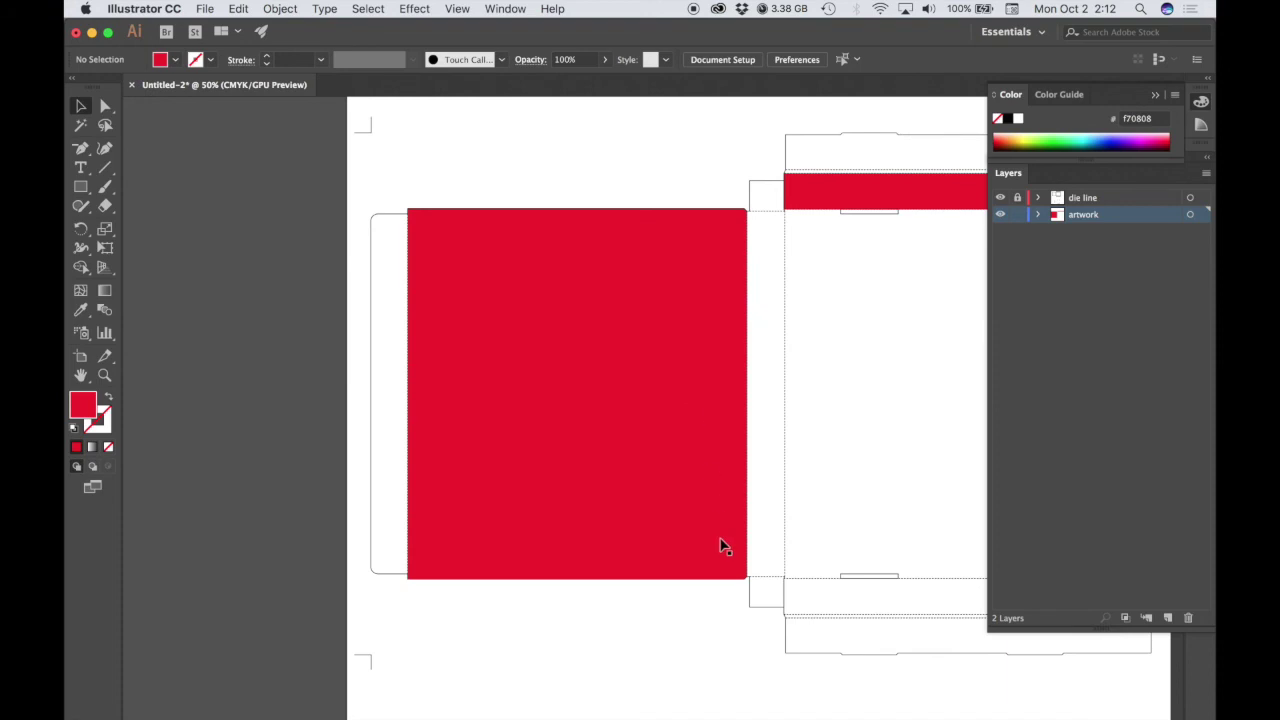